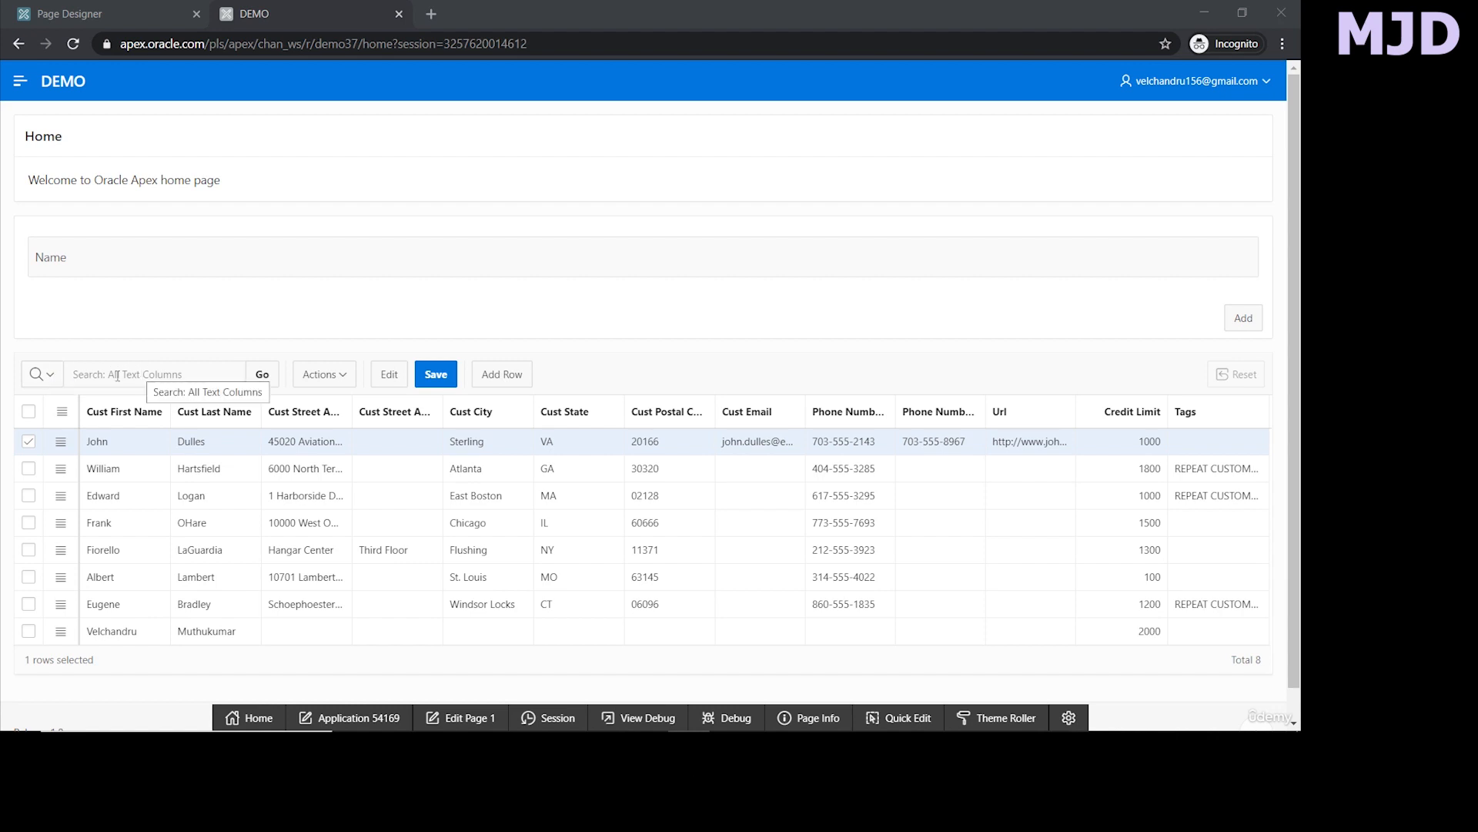
Search all text columns of the customer grid for 1.
left_click(117, 376)
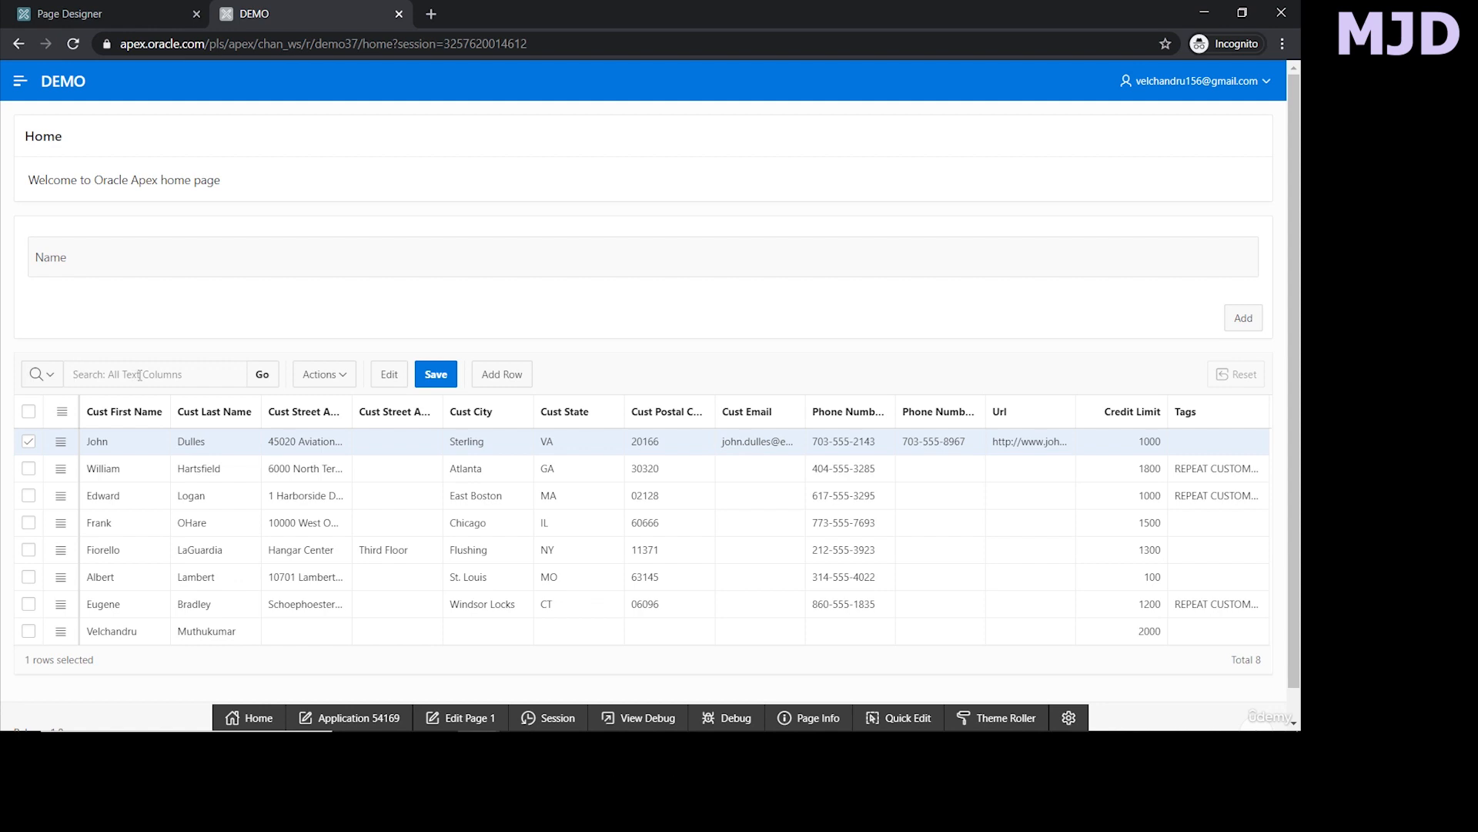
type("1")
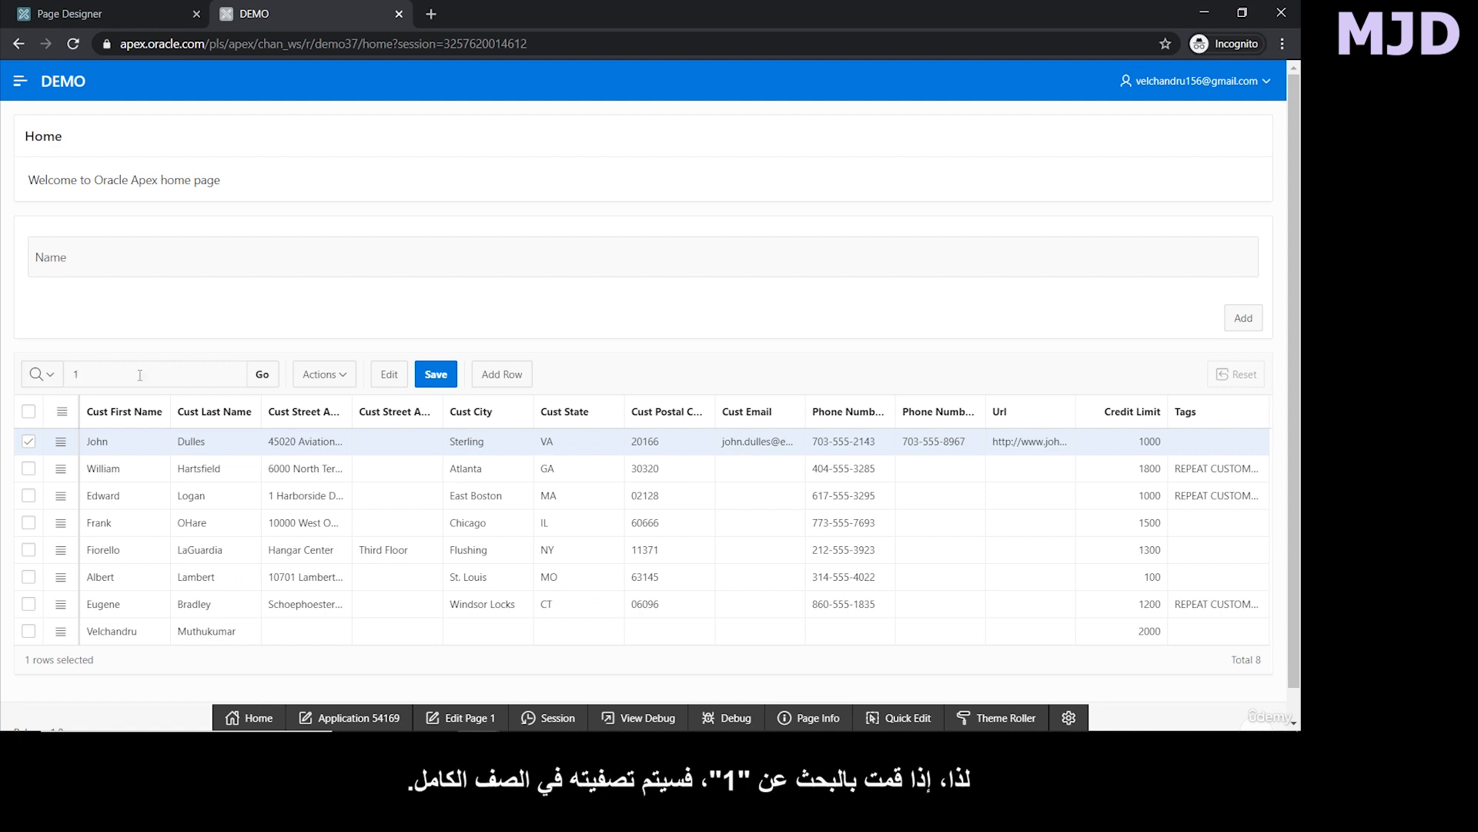
key("Return")
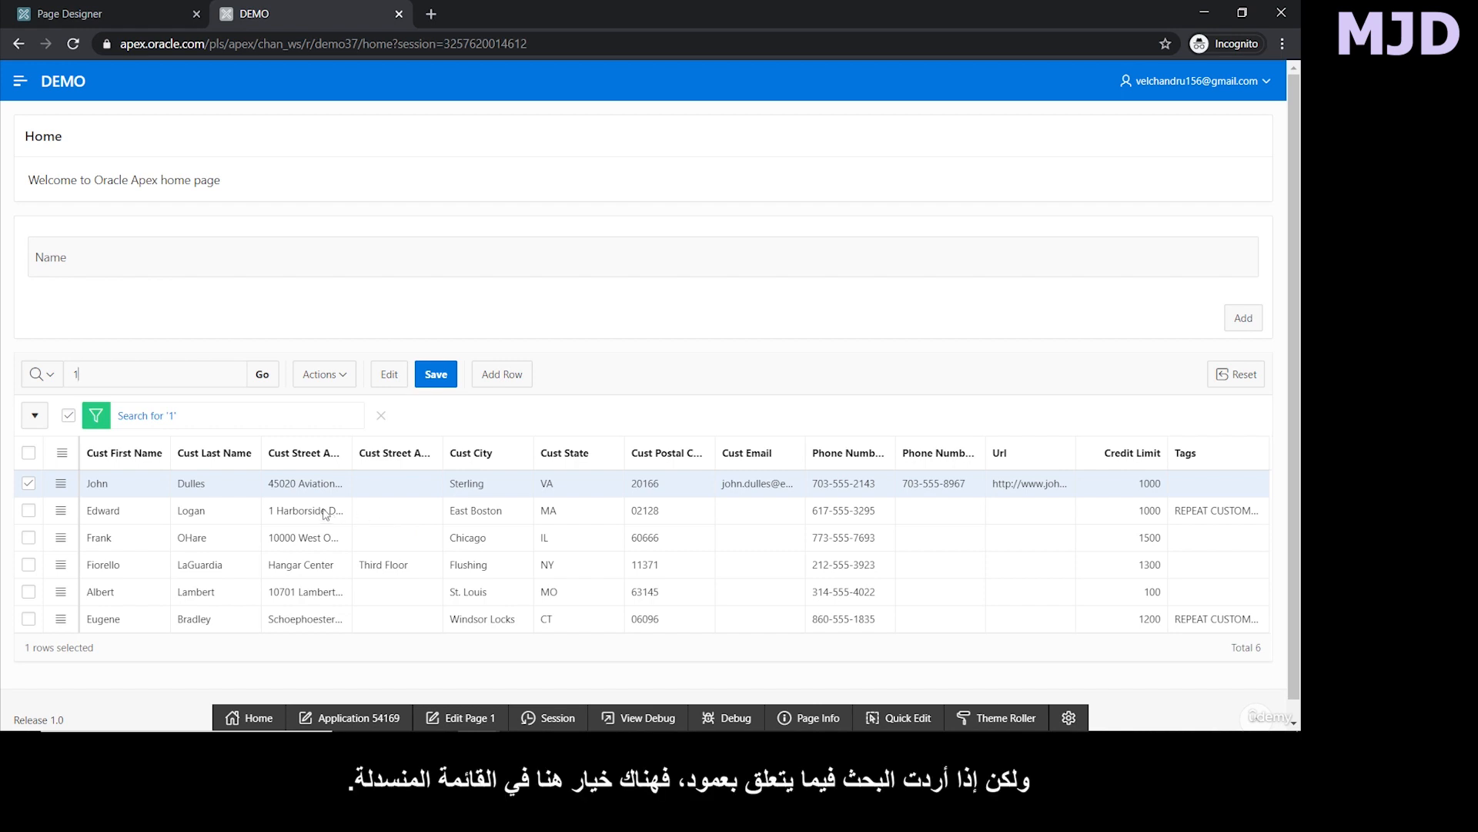
Restrict the grid search to the Cust Postal Code column and filter for values containing 2.
left_click(39, 376)
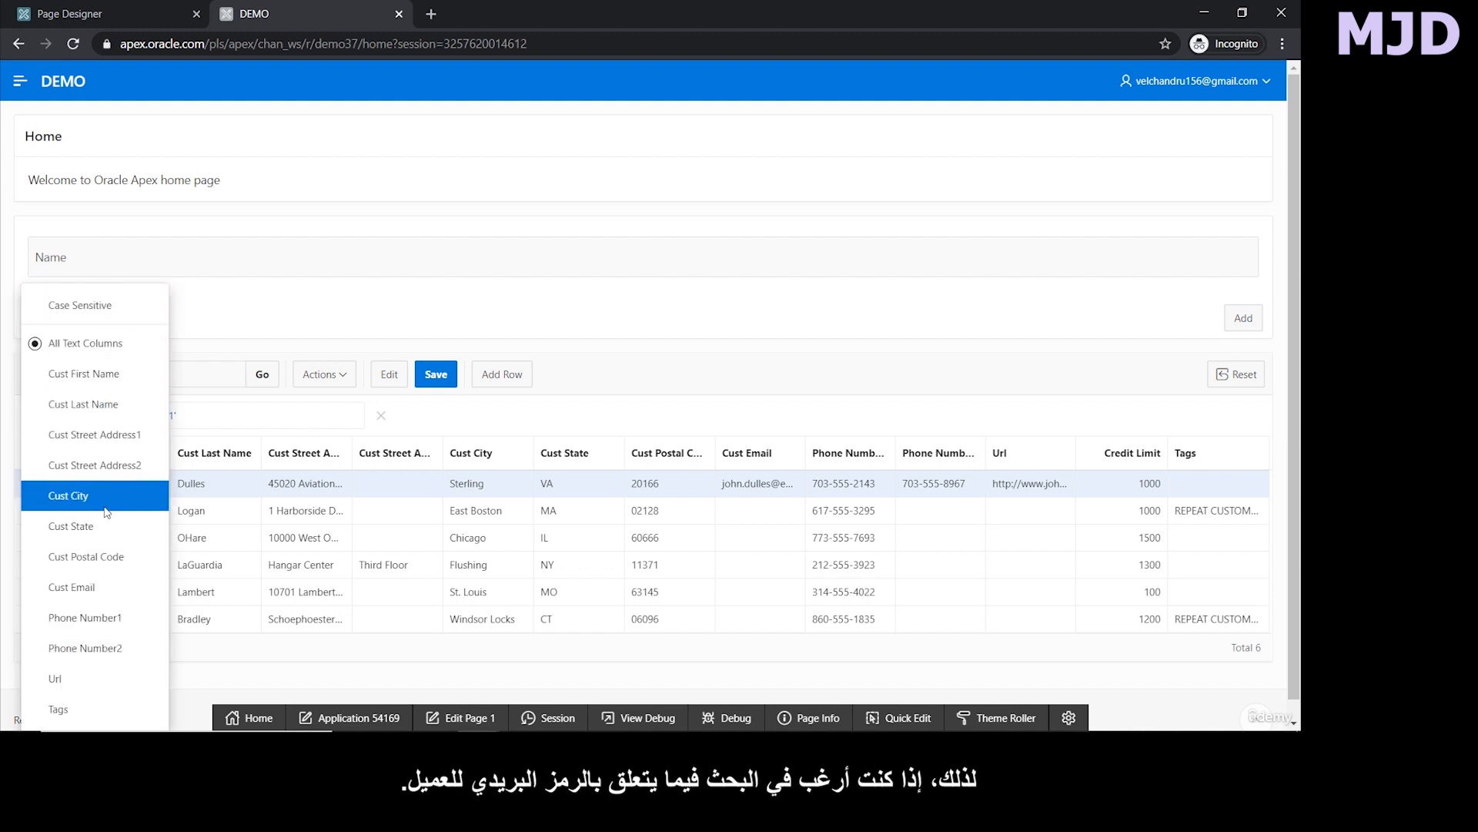
left_click(123, 556)
key("Tab")
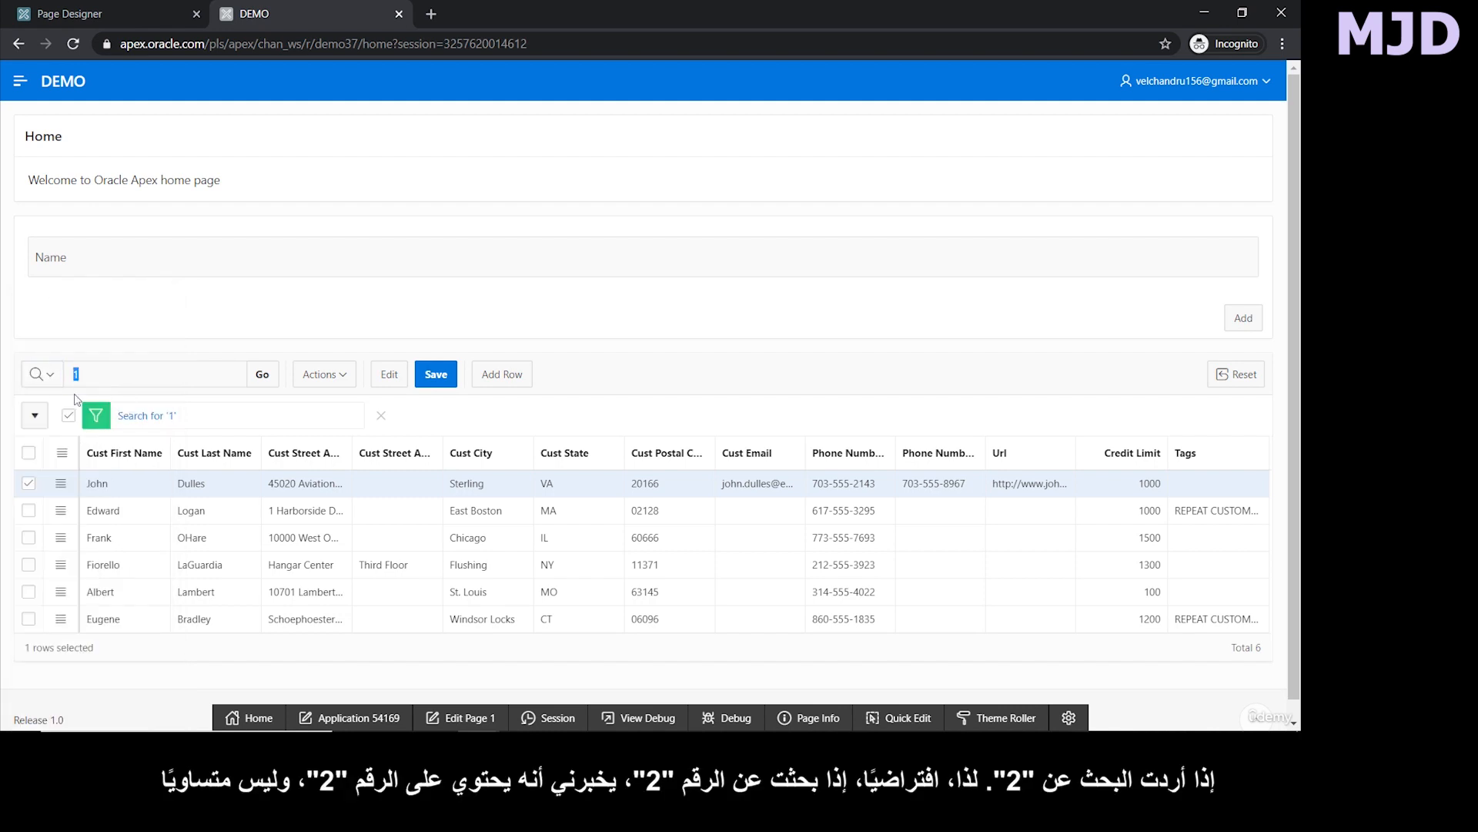
type("2")
left_click(262, 374)
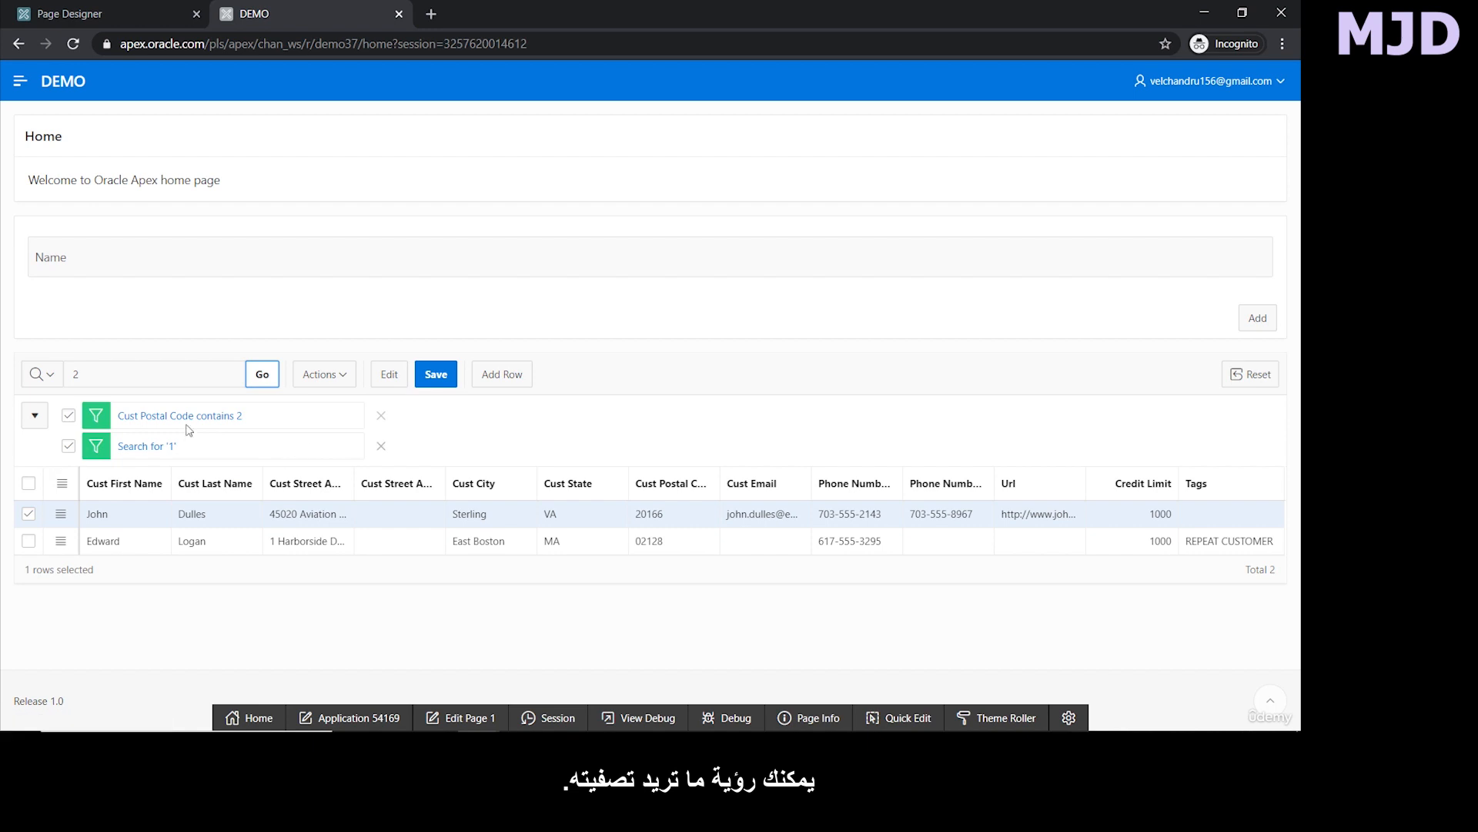
Disable the search filter for '1', collapse and expand the filter list, and remove that filter.
left_click(69, 447)
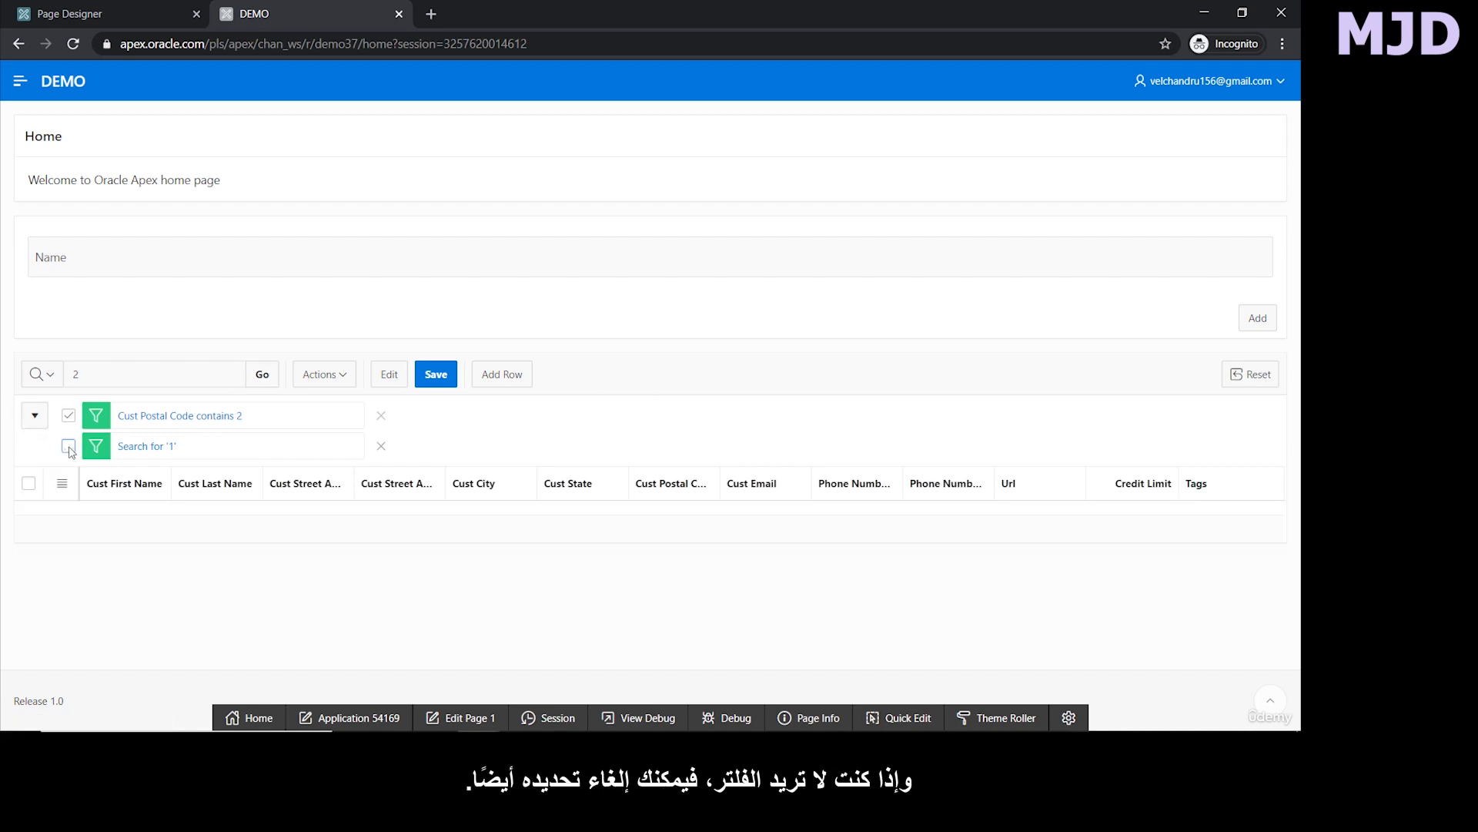
left_click(33, 416)
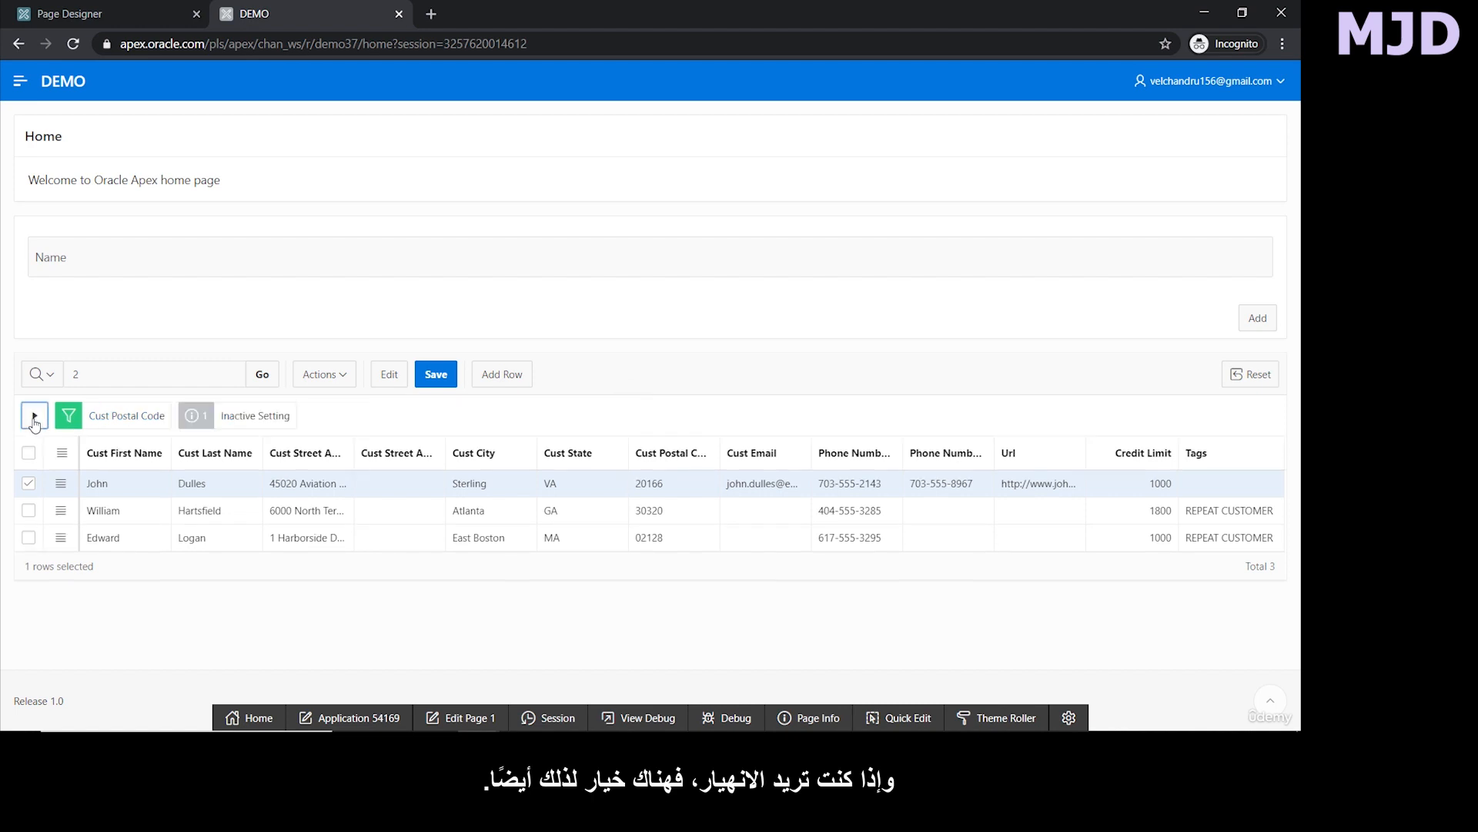
left_click(34, 417)
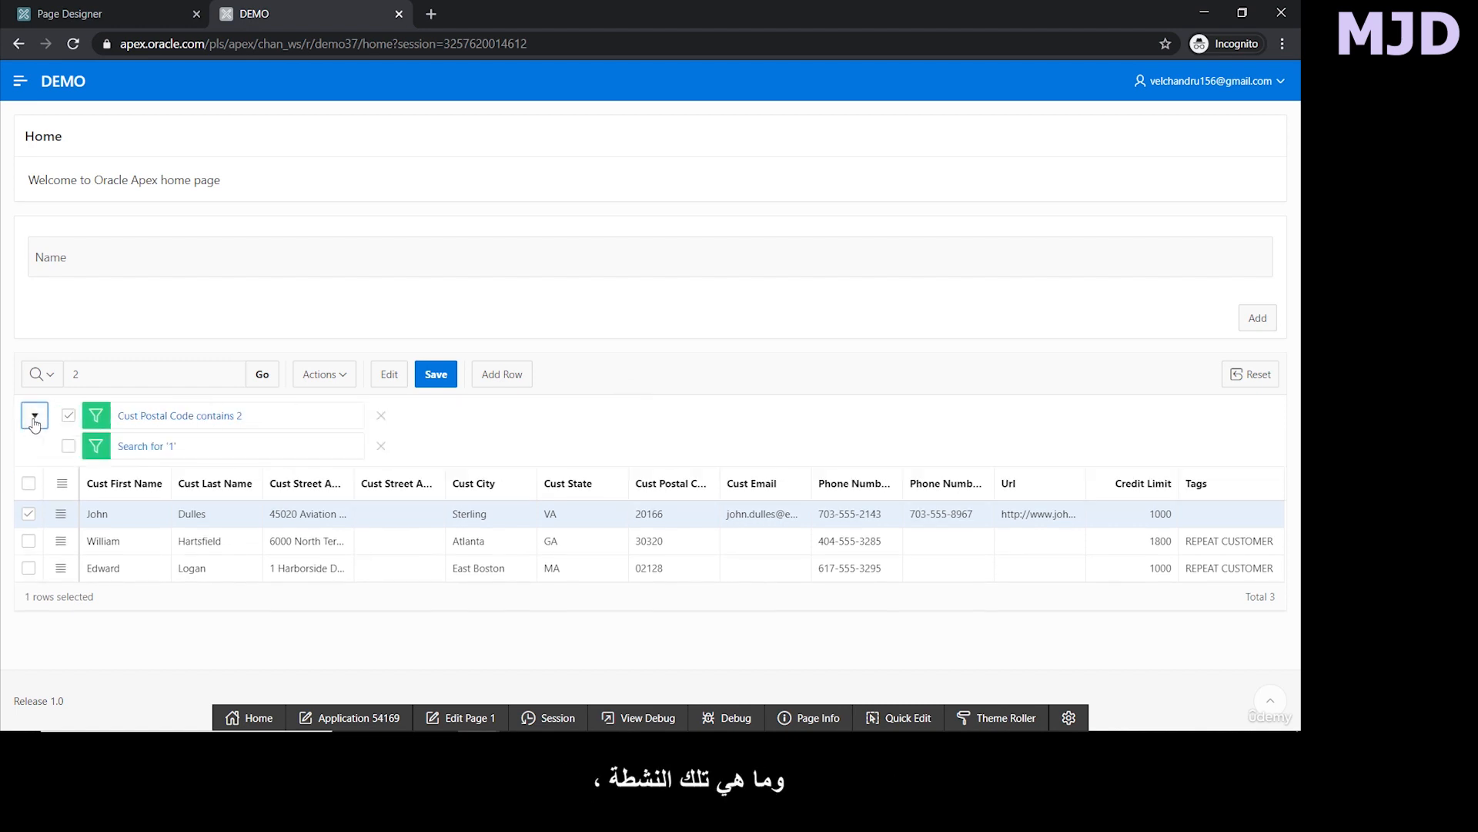
left_click(34, 417)
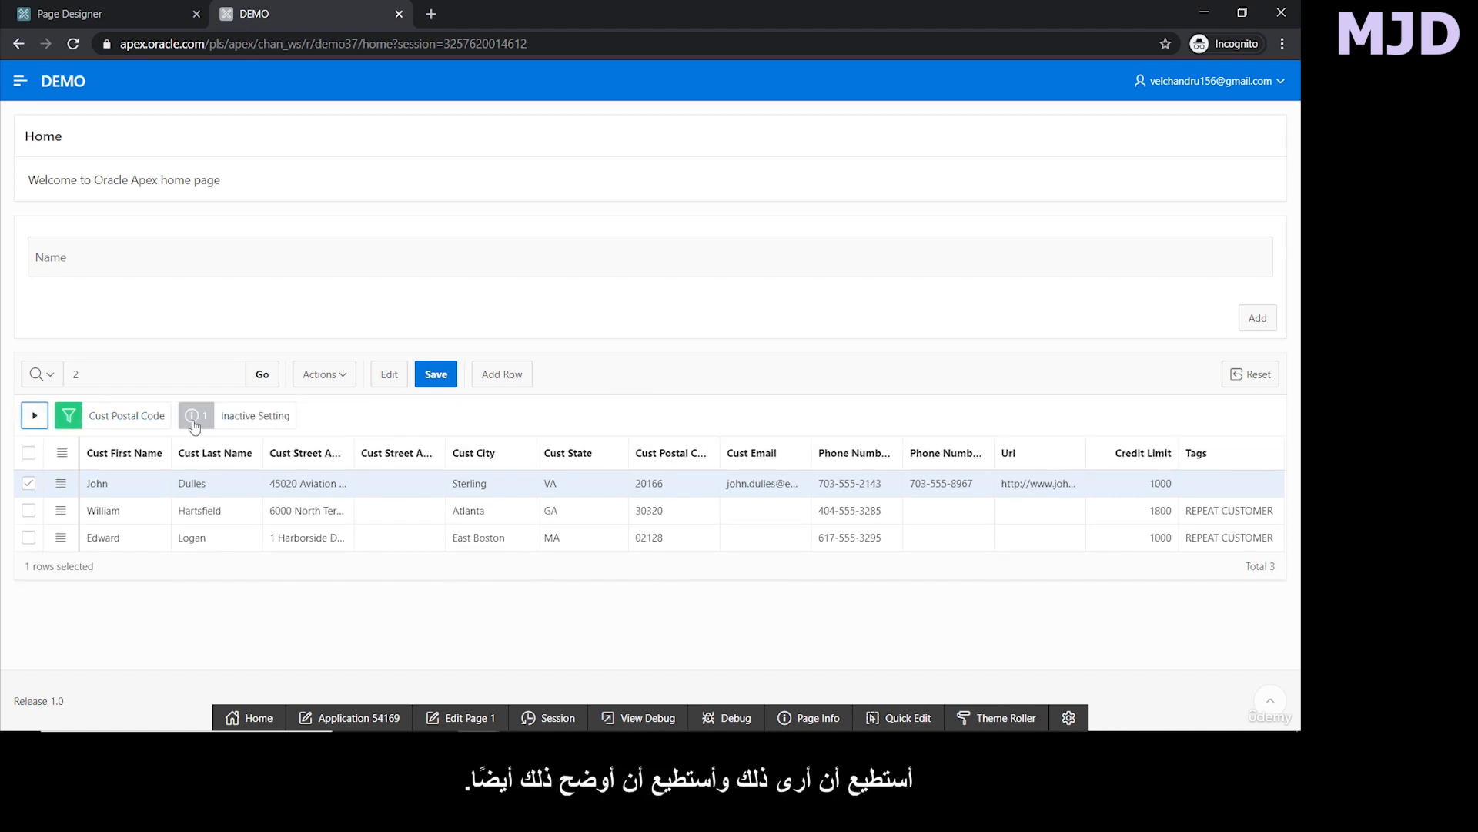
left_click(34, 417)
left_click(387, 444)
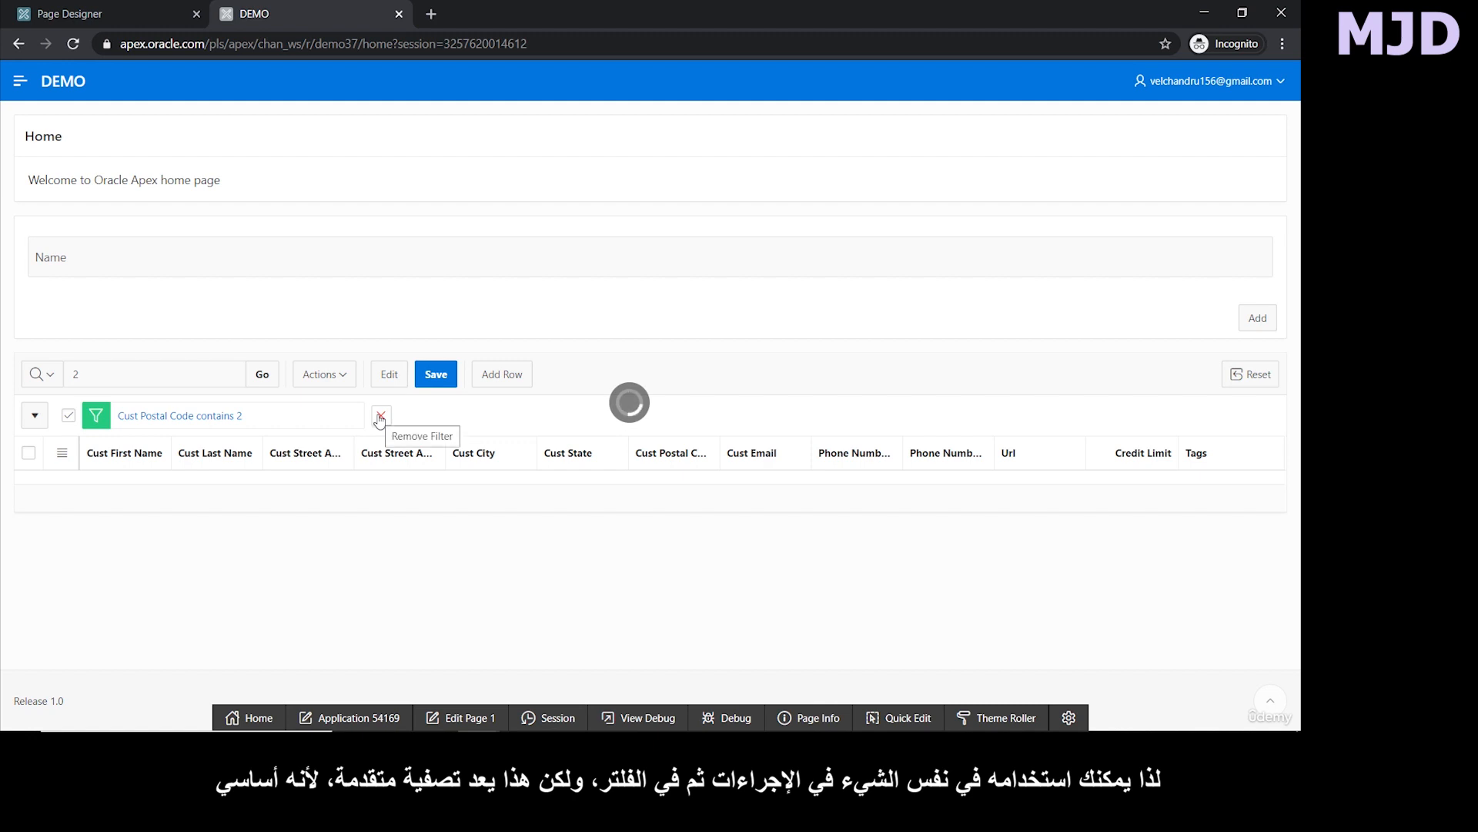
Change the postal code filter to Credit Limit greater than 1000, save it and disable the filter on the grid.
left_click(324, 374)
left_click(336, 450)
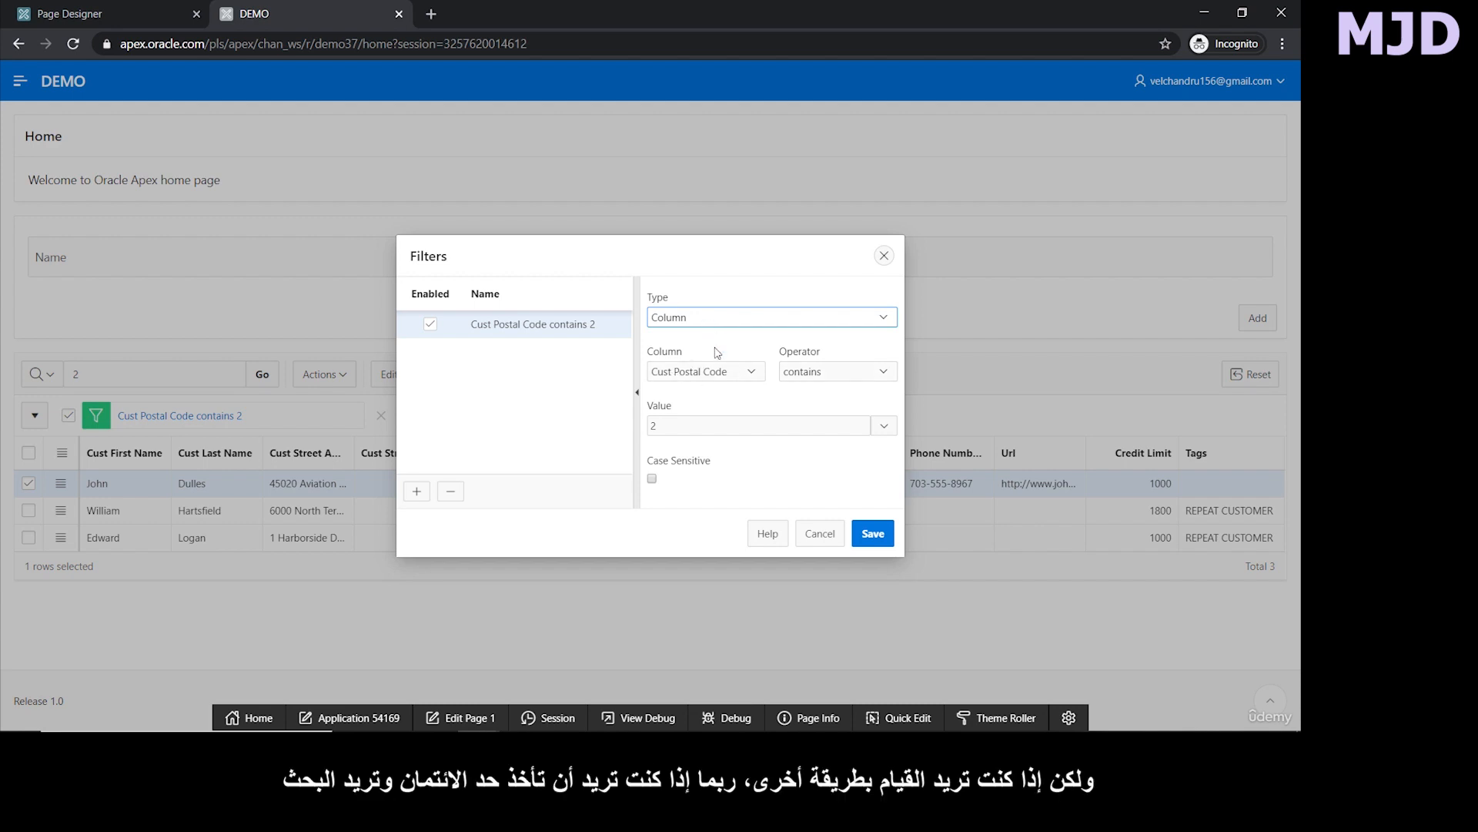
left_click(701, 372)
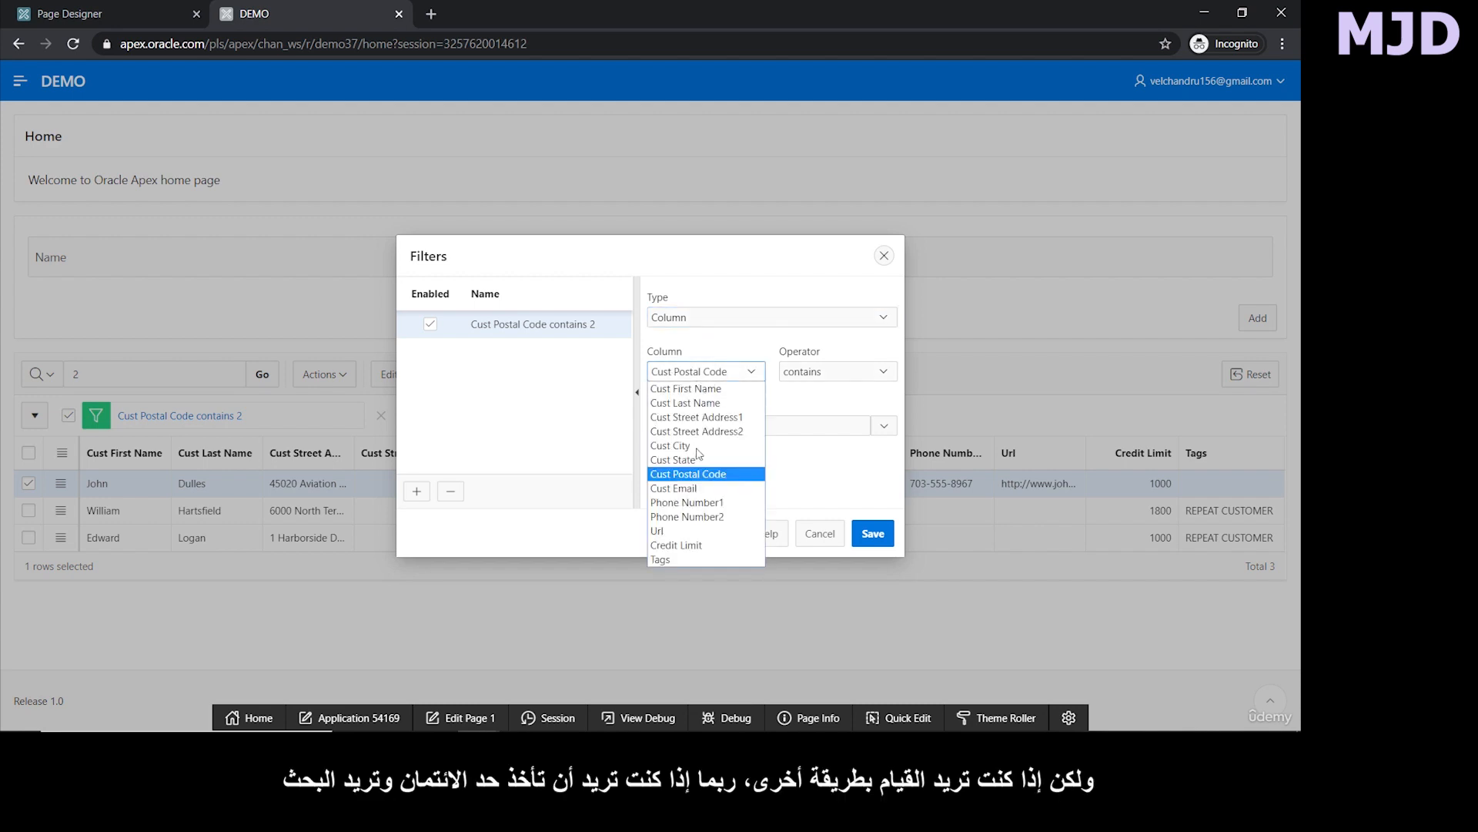
left_click(708, 543)
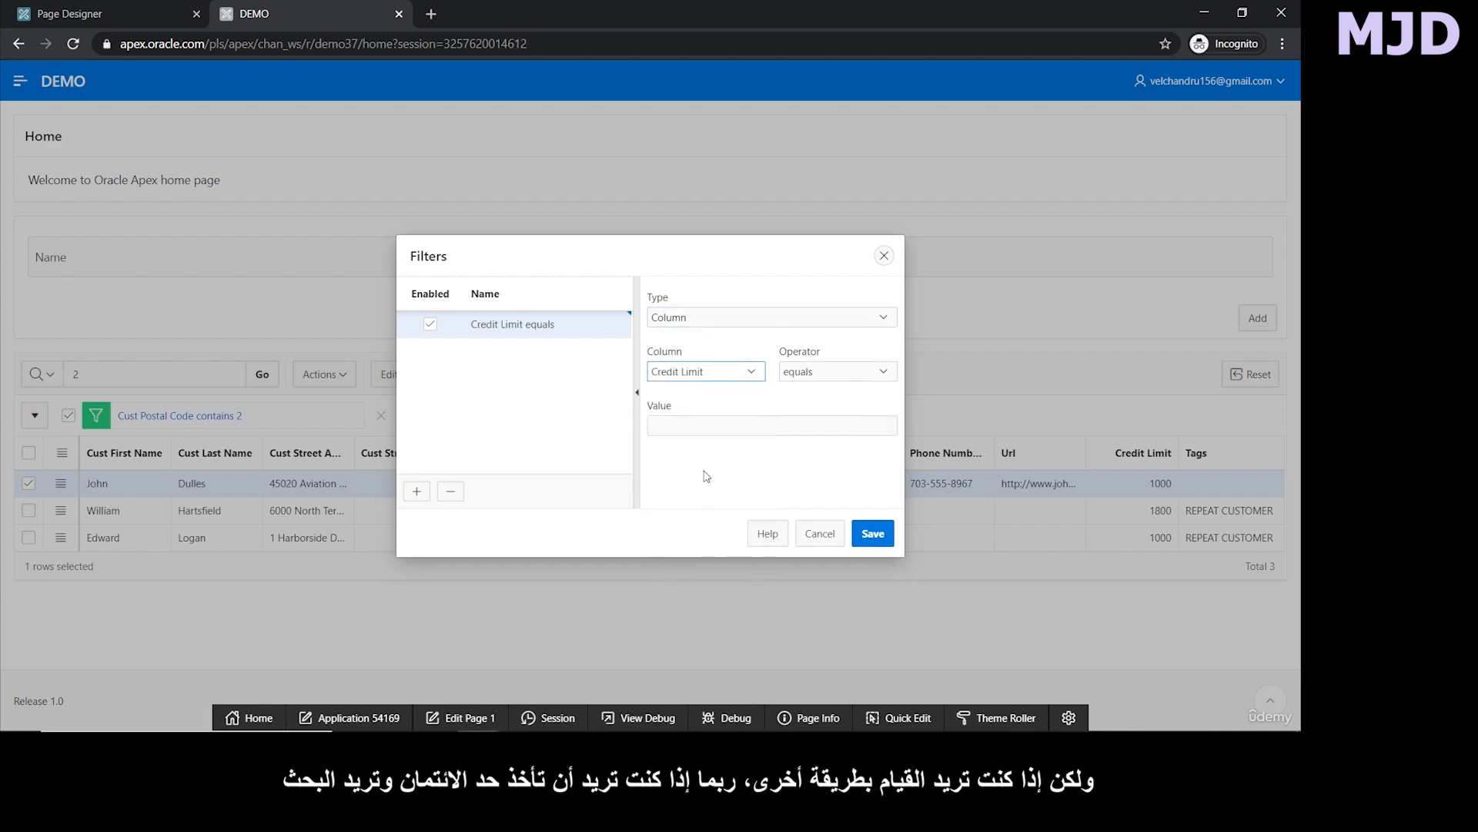
left_click(824, 376)
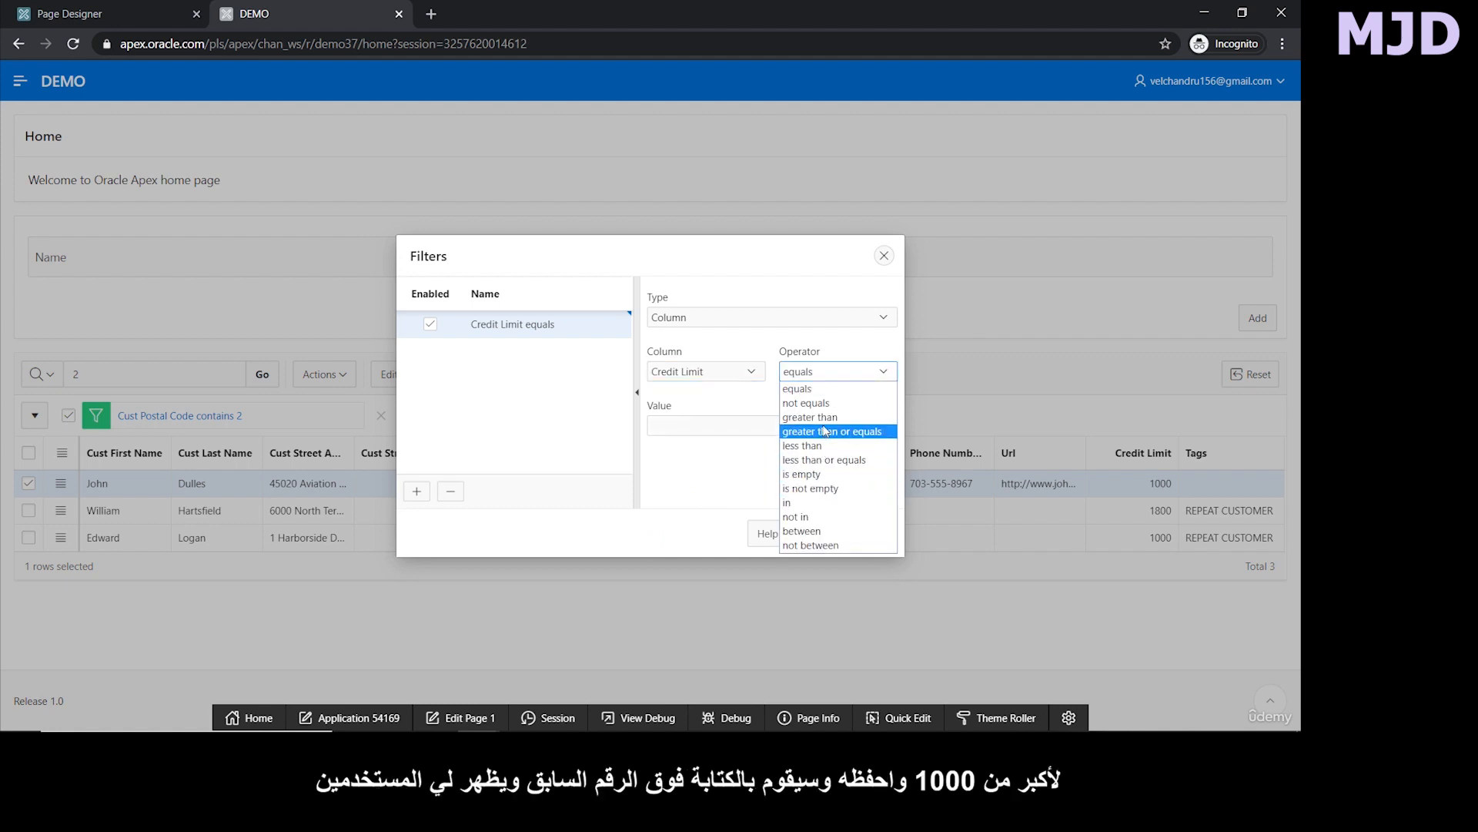
left_click(812, 417)
left_click(671, 429)
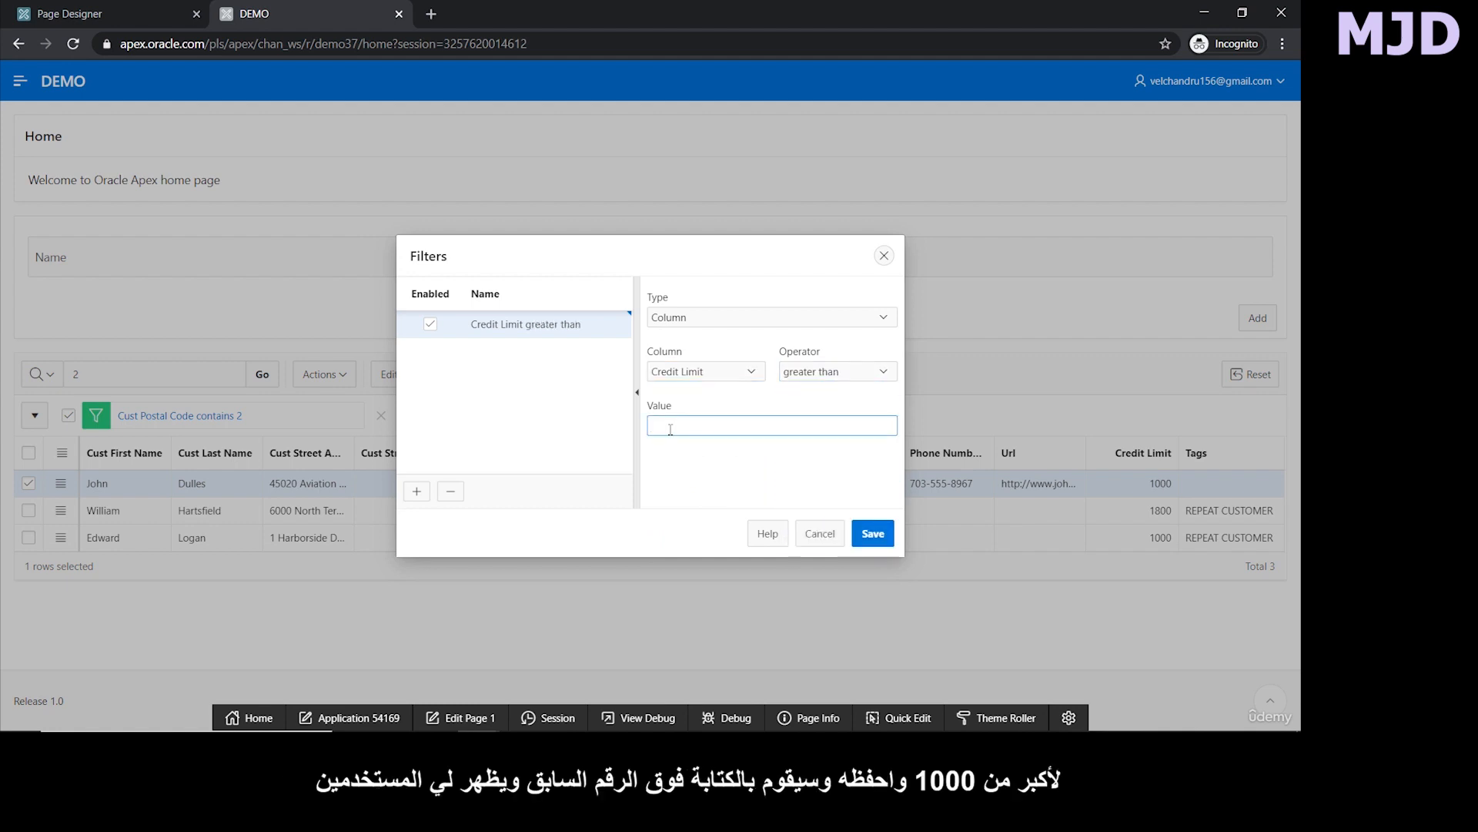
left_click(872, 533)
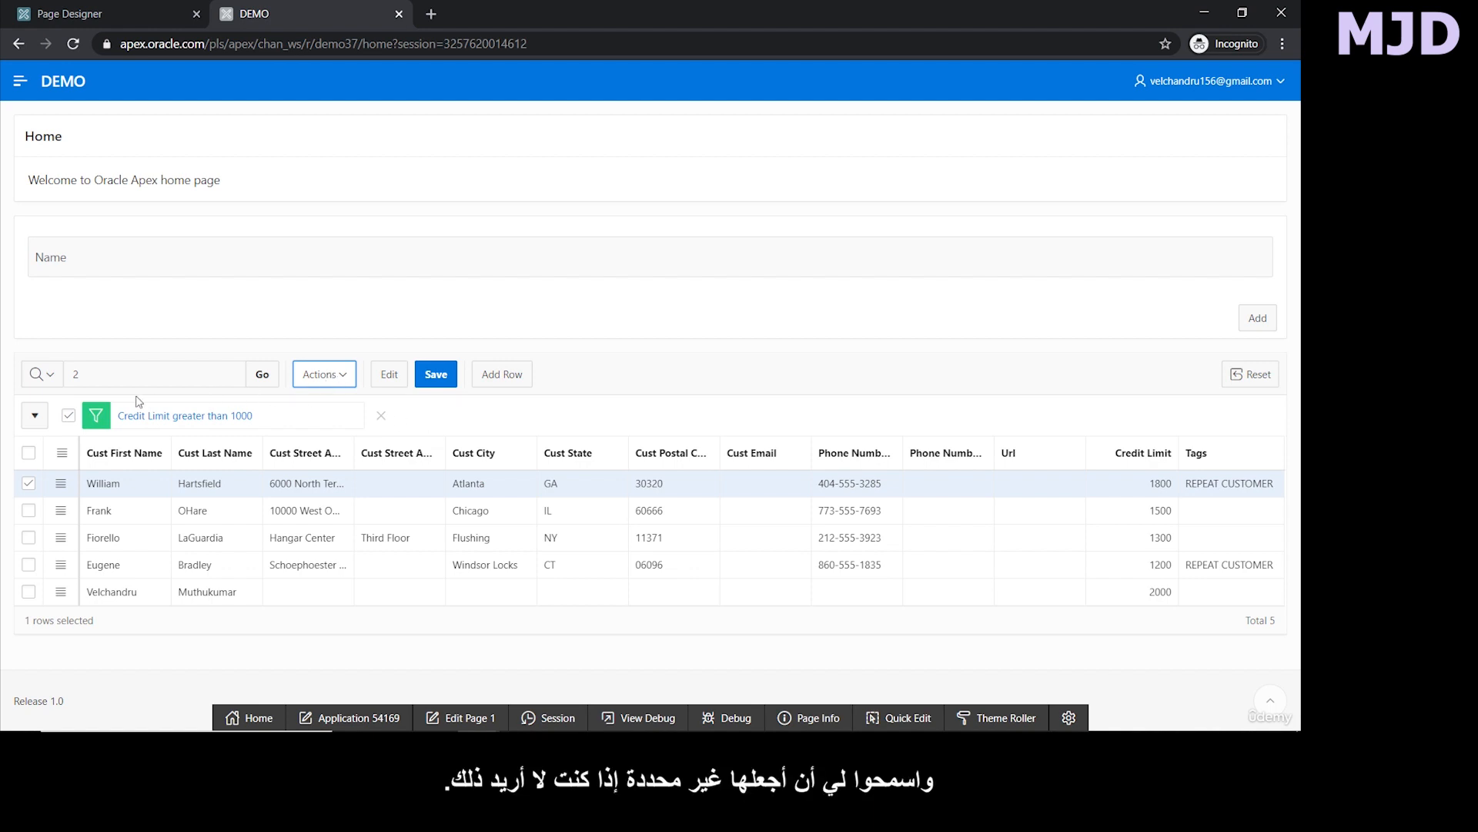
left_click(69, 417)
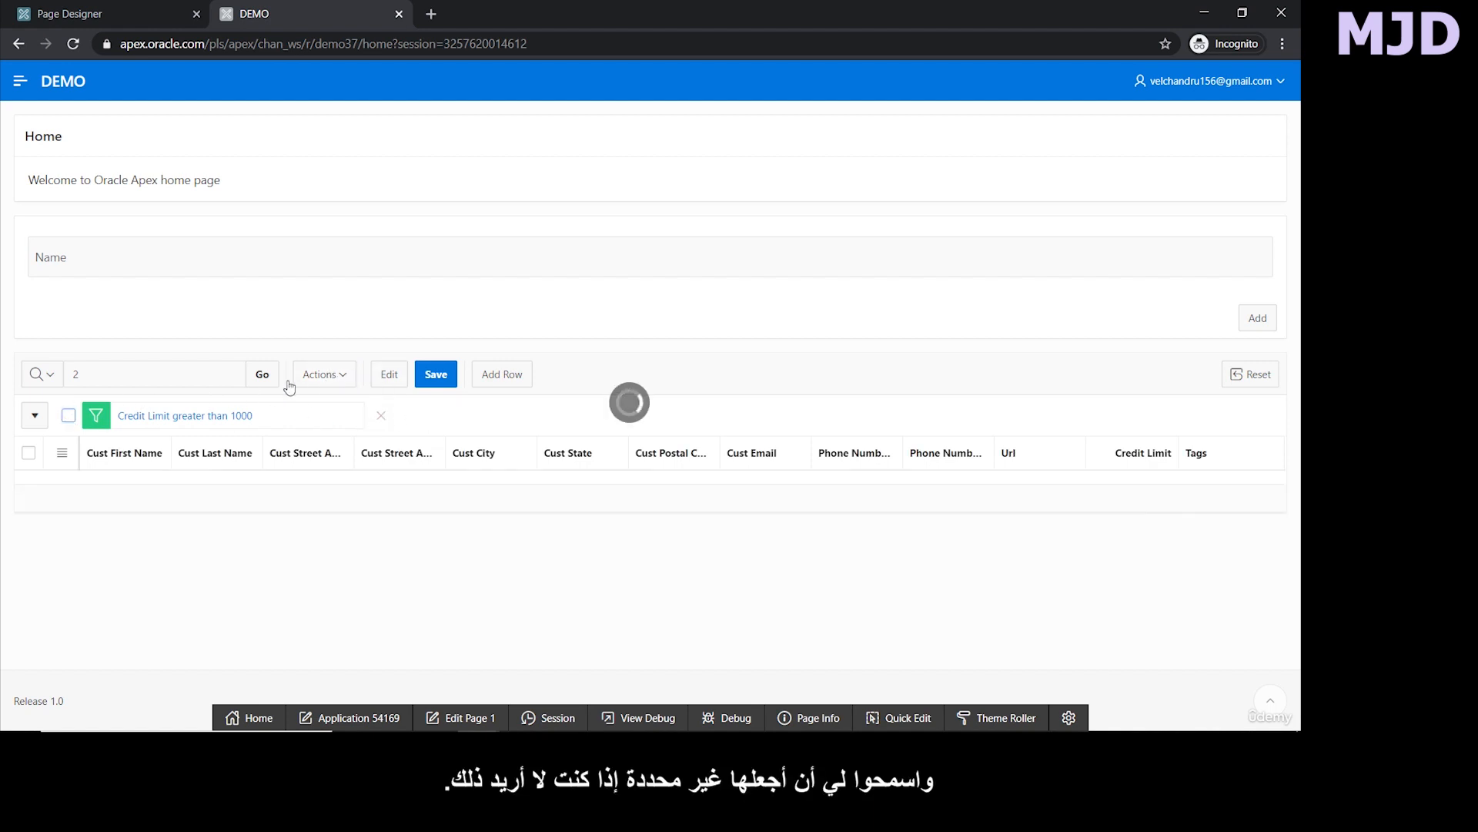
Hide the Cust Street Address2, Phone Number2, Url and Tags columns from the customer grid and save the column settings.
left_click(336, 382)
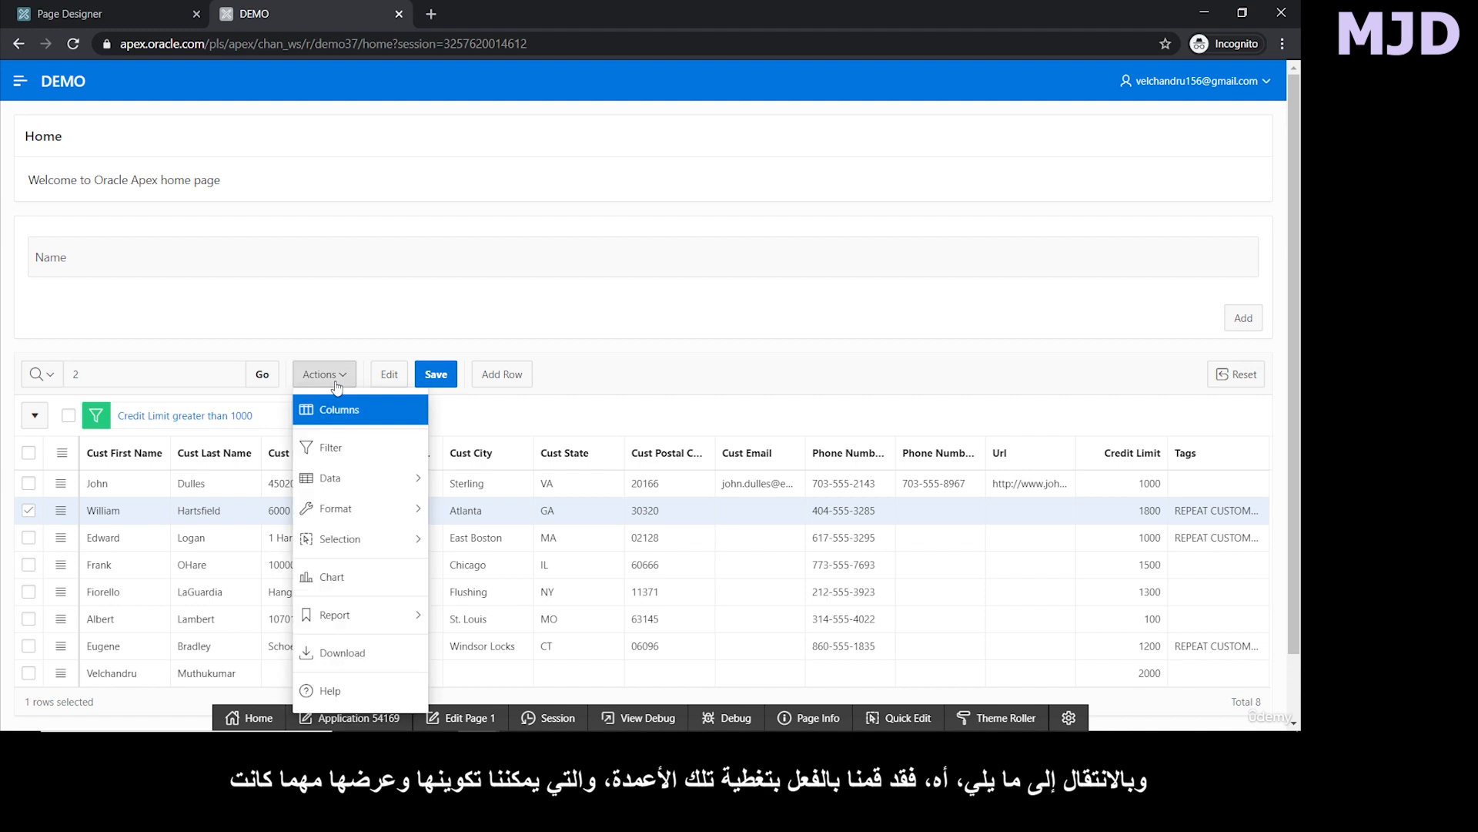
left_click(343, 426)
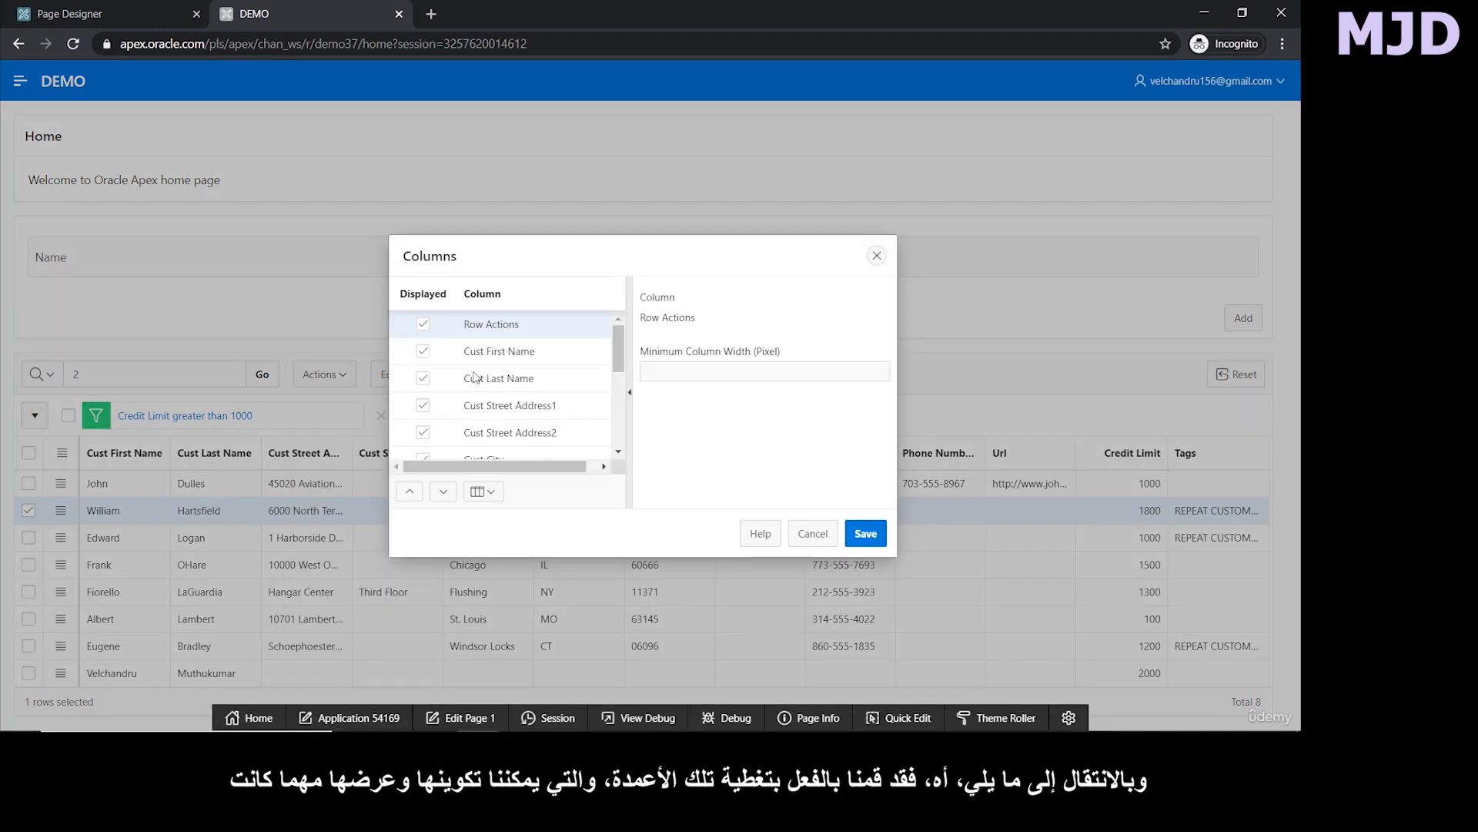
scroll(473, 375, "down", 5)
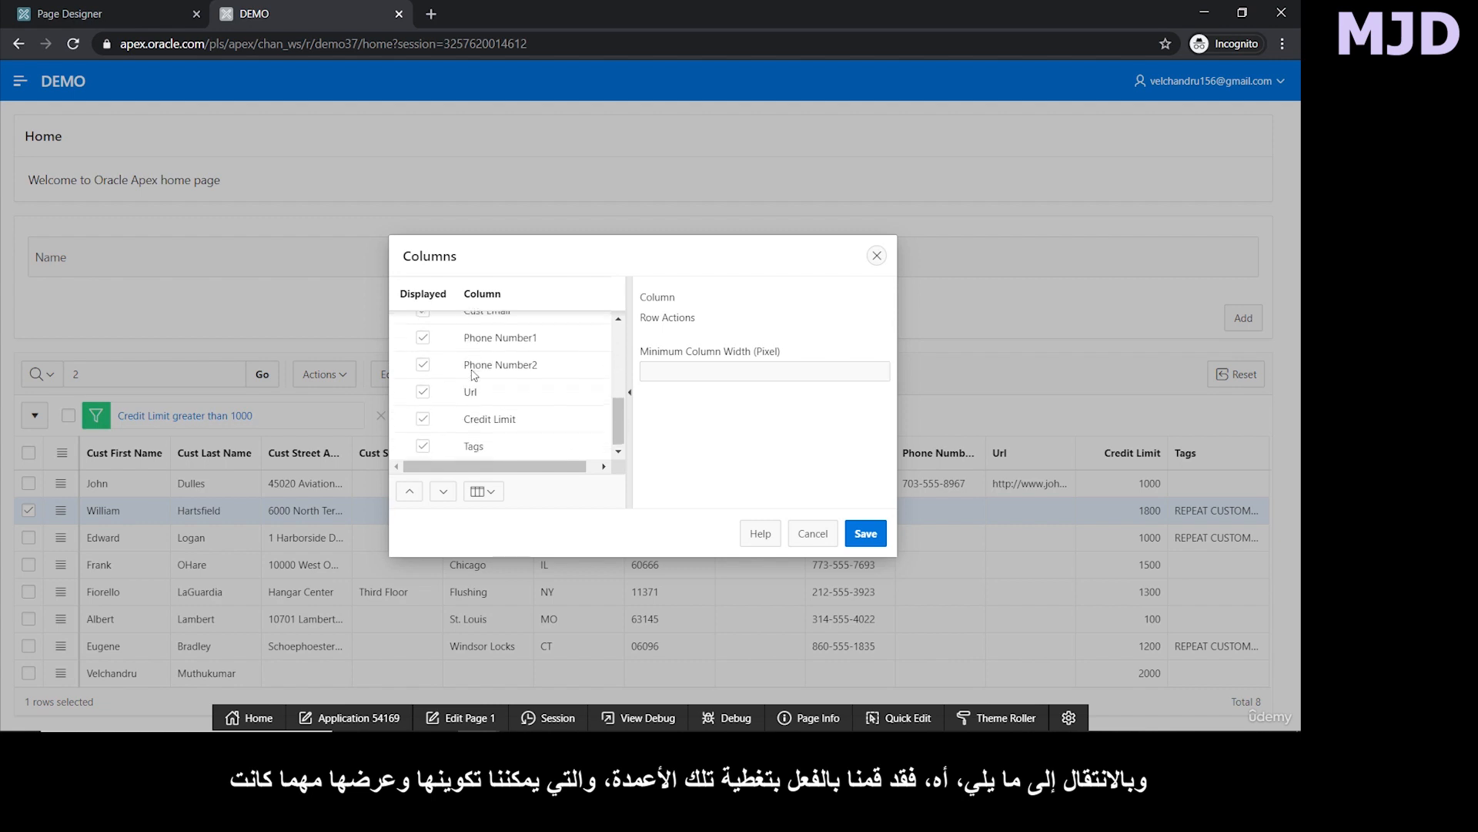
scroll(472, 375, "up", 5)
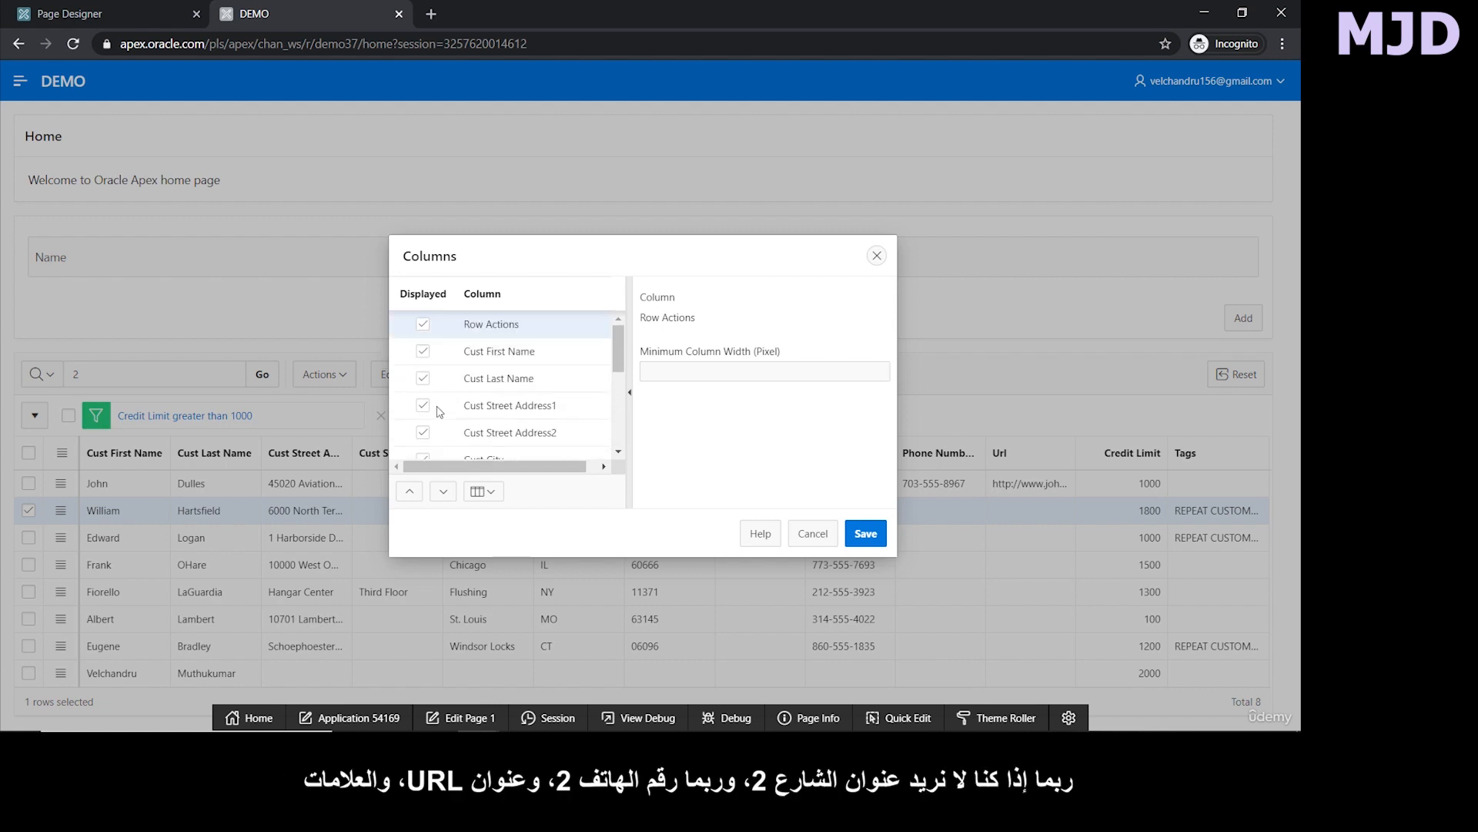
left_click(423, 432)
scroll(427, 424, "down", 3)
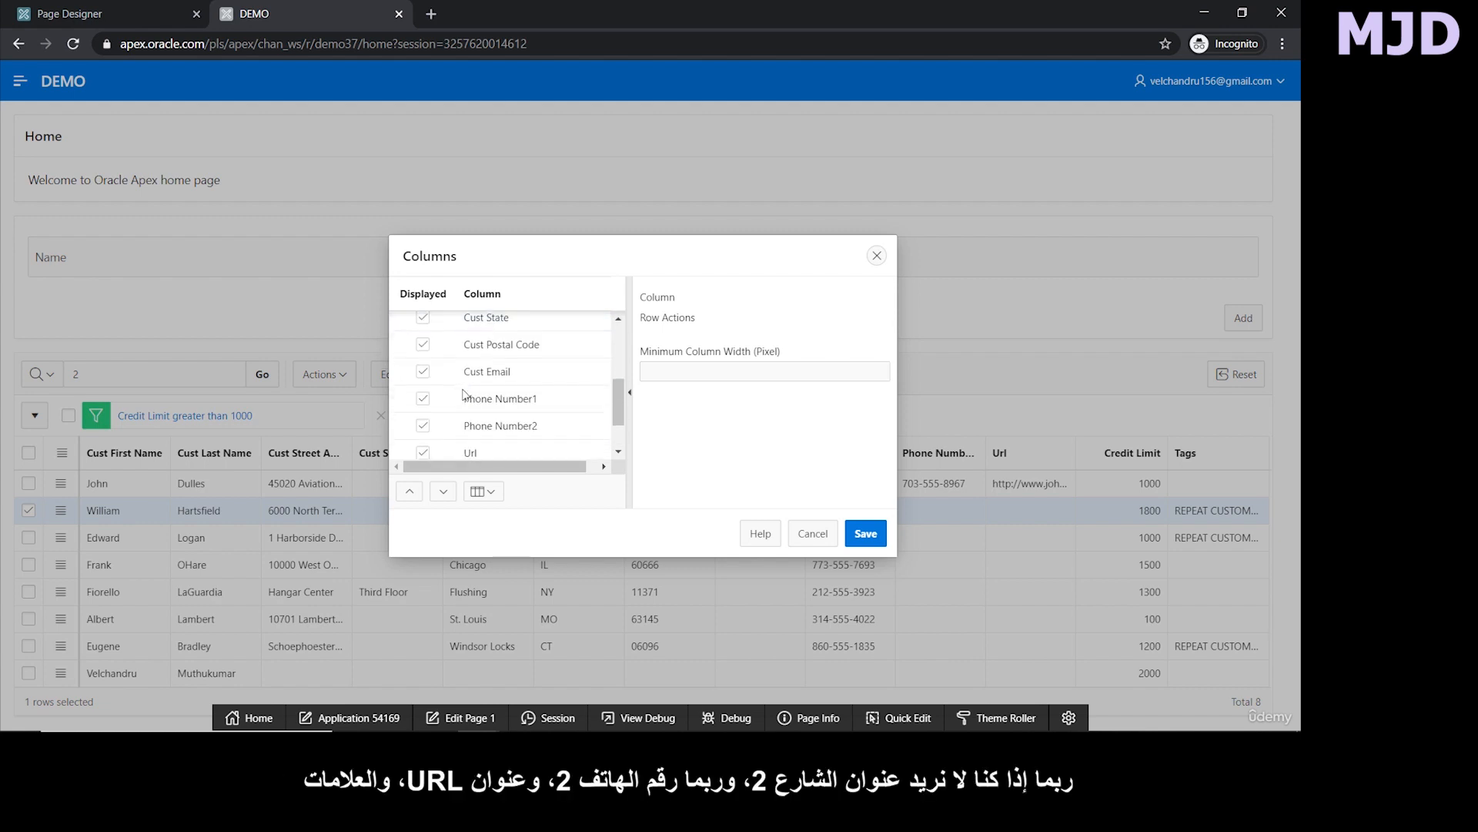
scroll(427, 416, "up", 2)
scroll(427, 408, "down", 1)
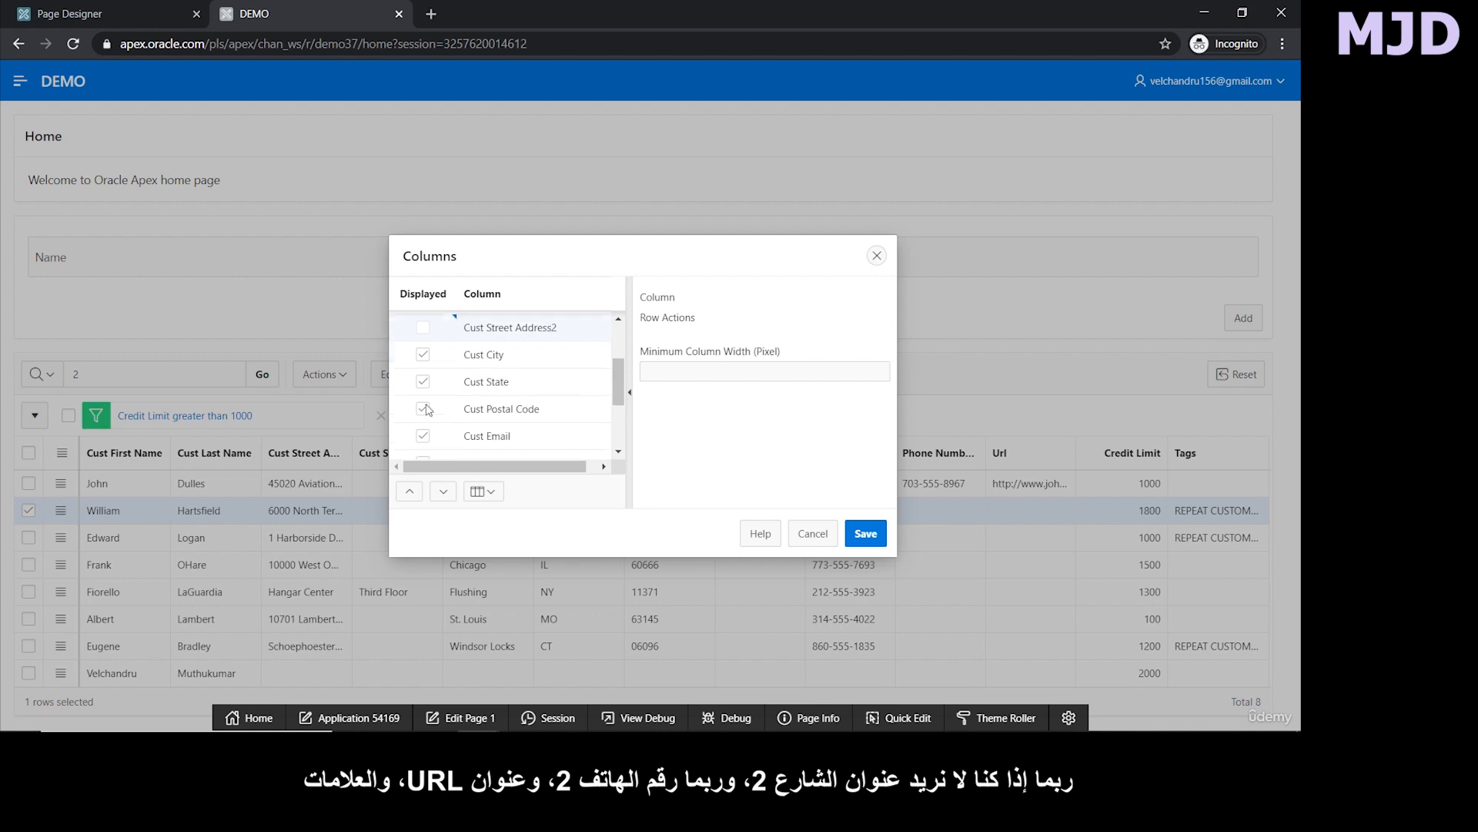
left_click(422, 426)
scroll(423, 428, "down", 1)
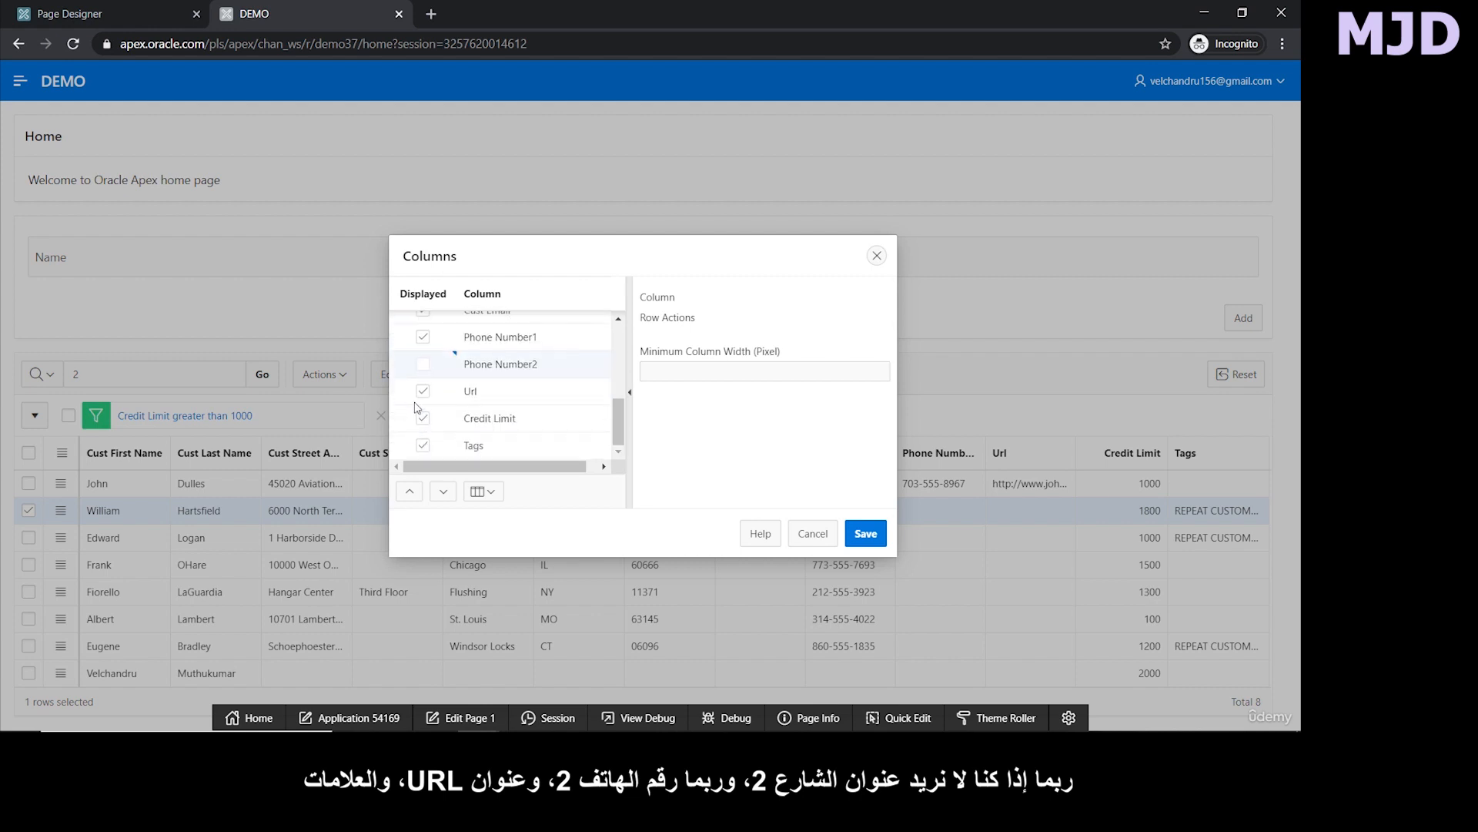
left_click(421, 398)
left_click(423, 445)
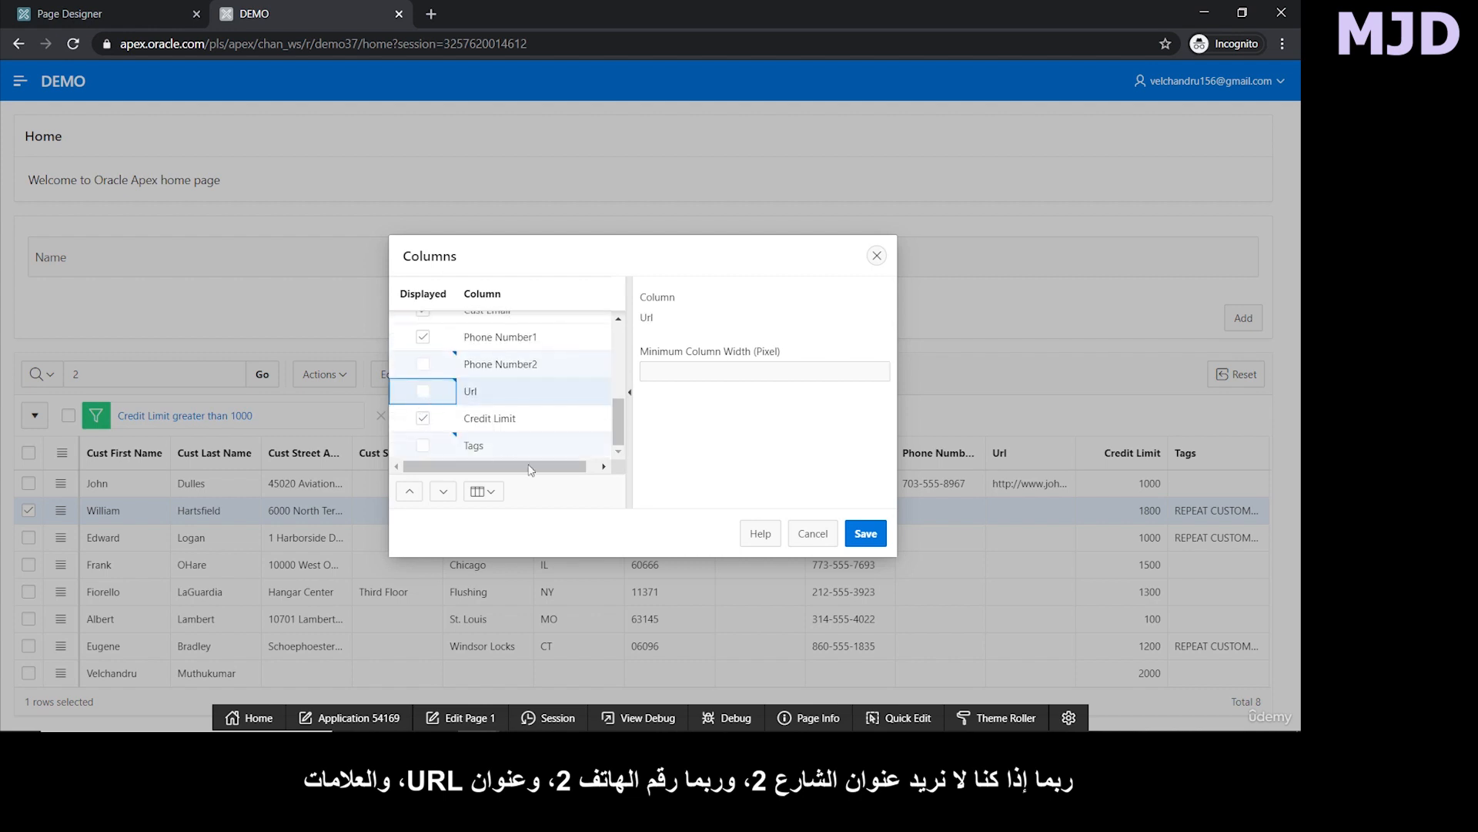
left_click(864, 531)
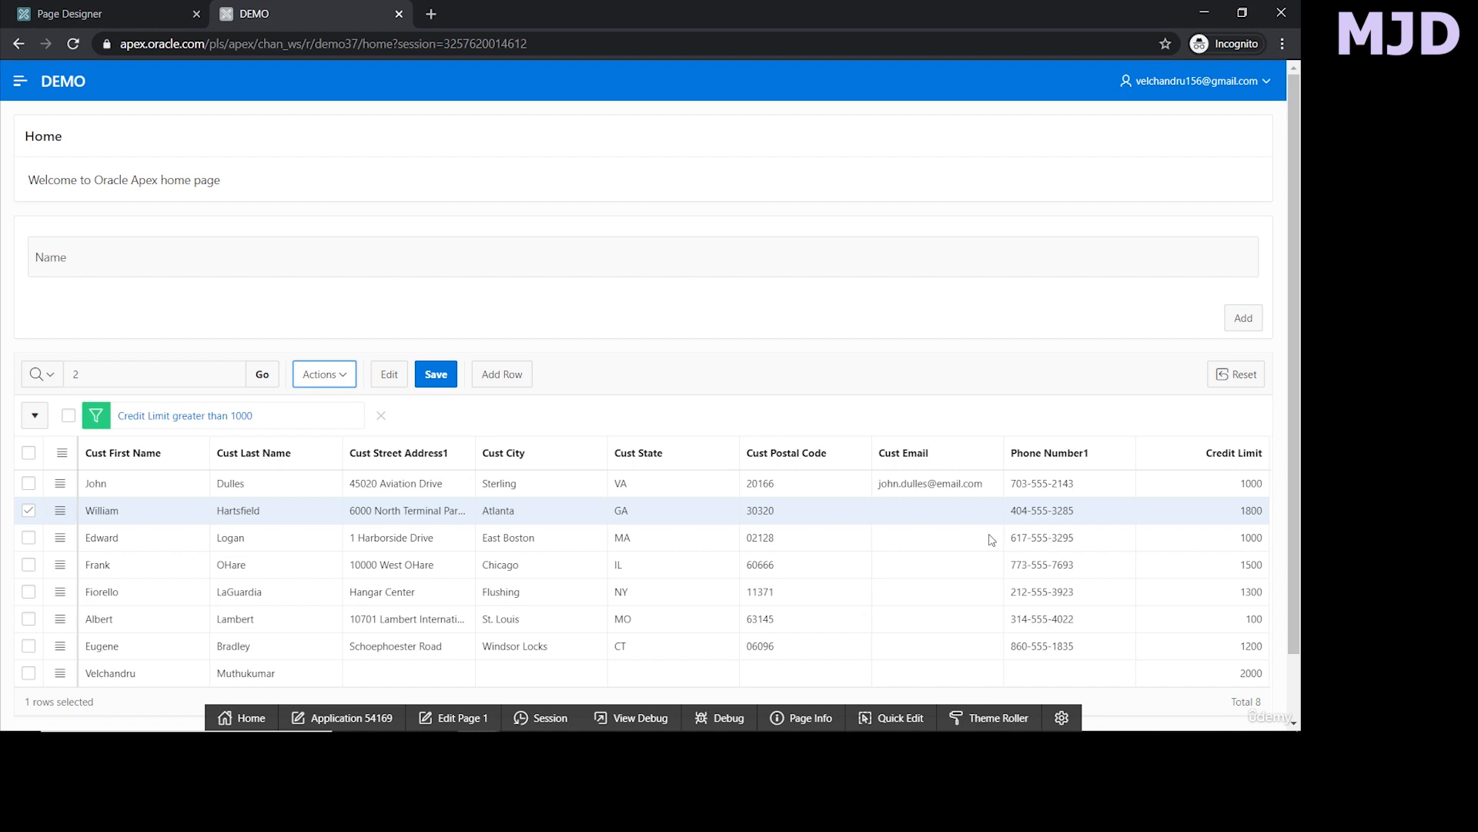
Save the current grid layout as a new private report named with the user's first name.
left_click(315, 375)
mouse_move(385, 620)
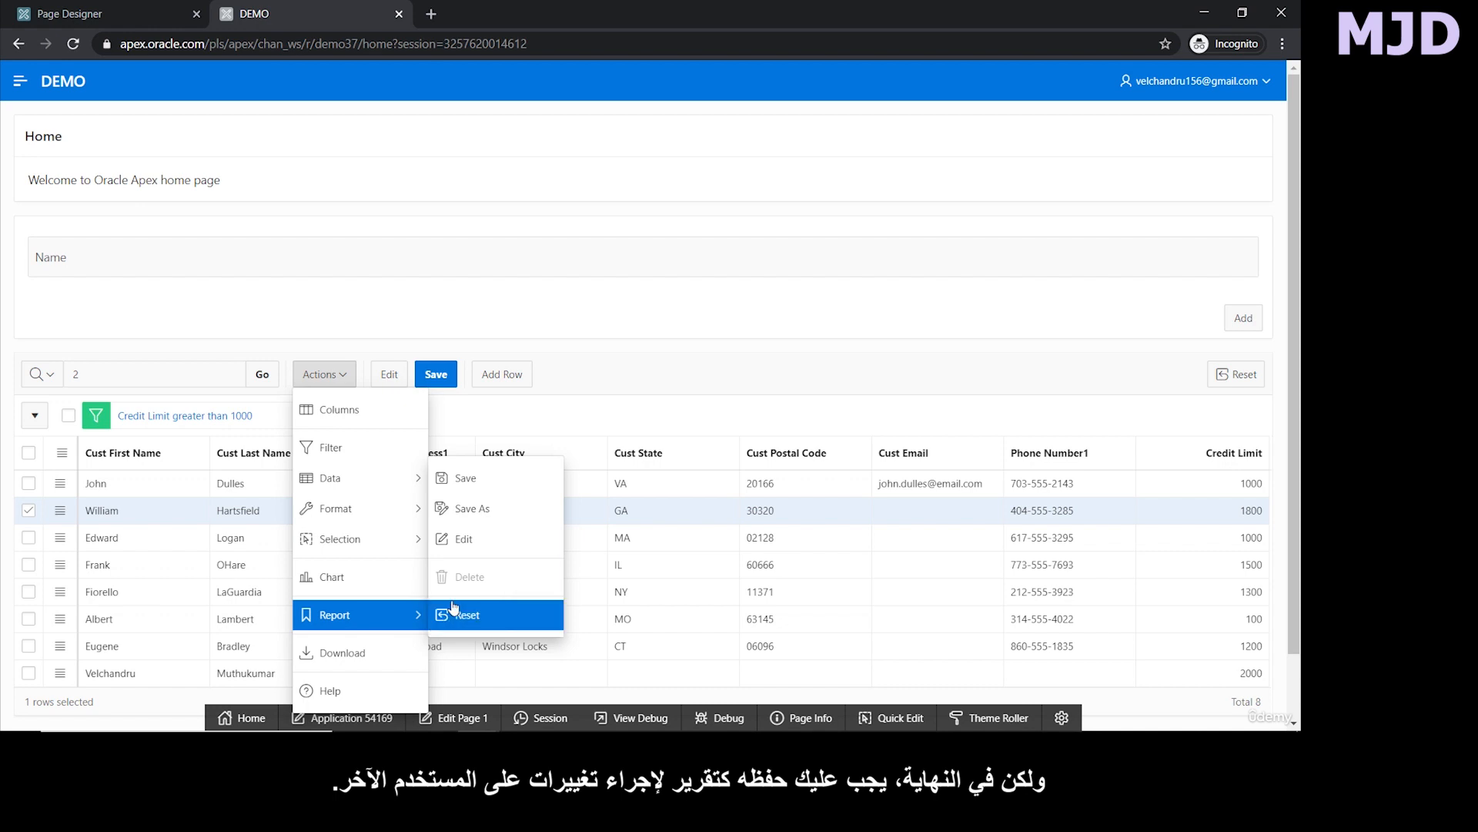
left_click(477, 510)
left_click(424, 383)
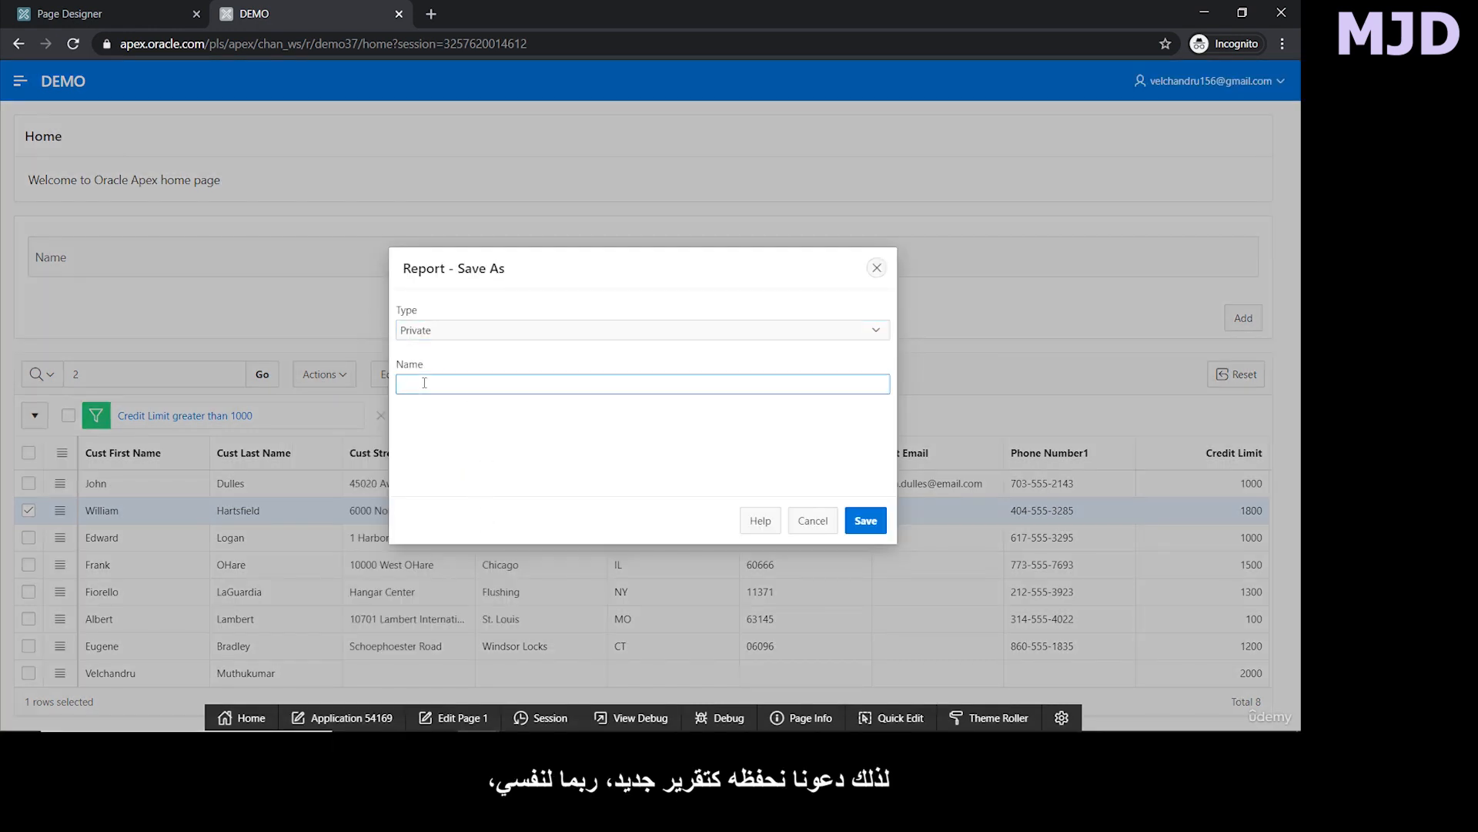
type("Velchandru")
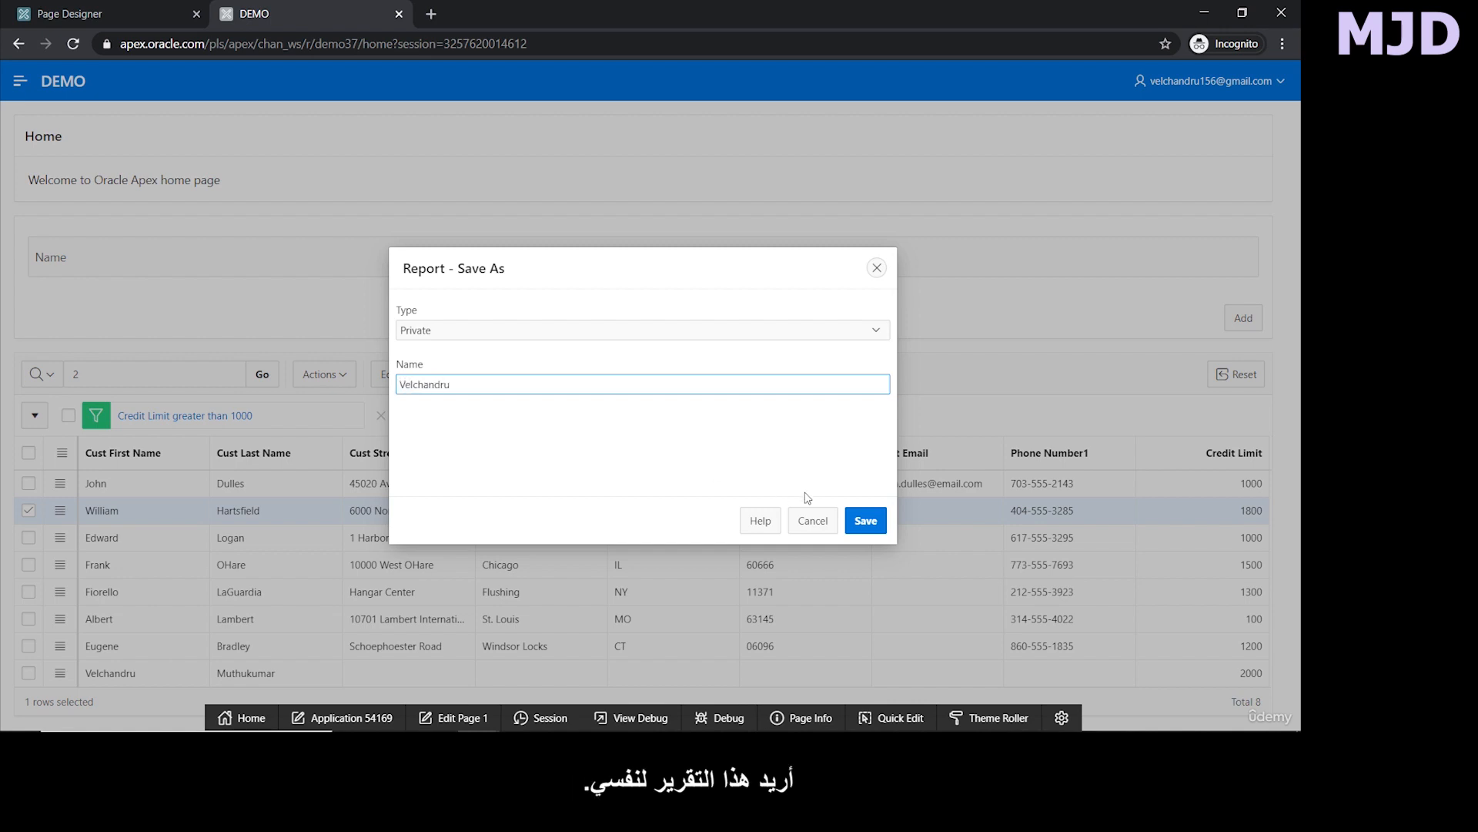
left_click(857, 524)
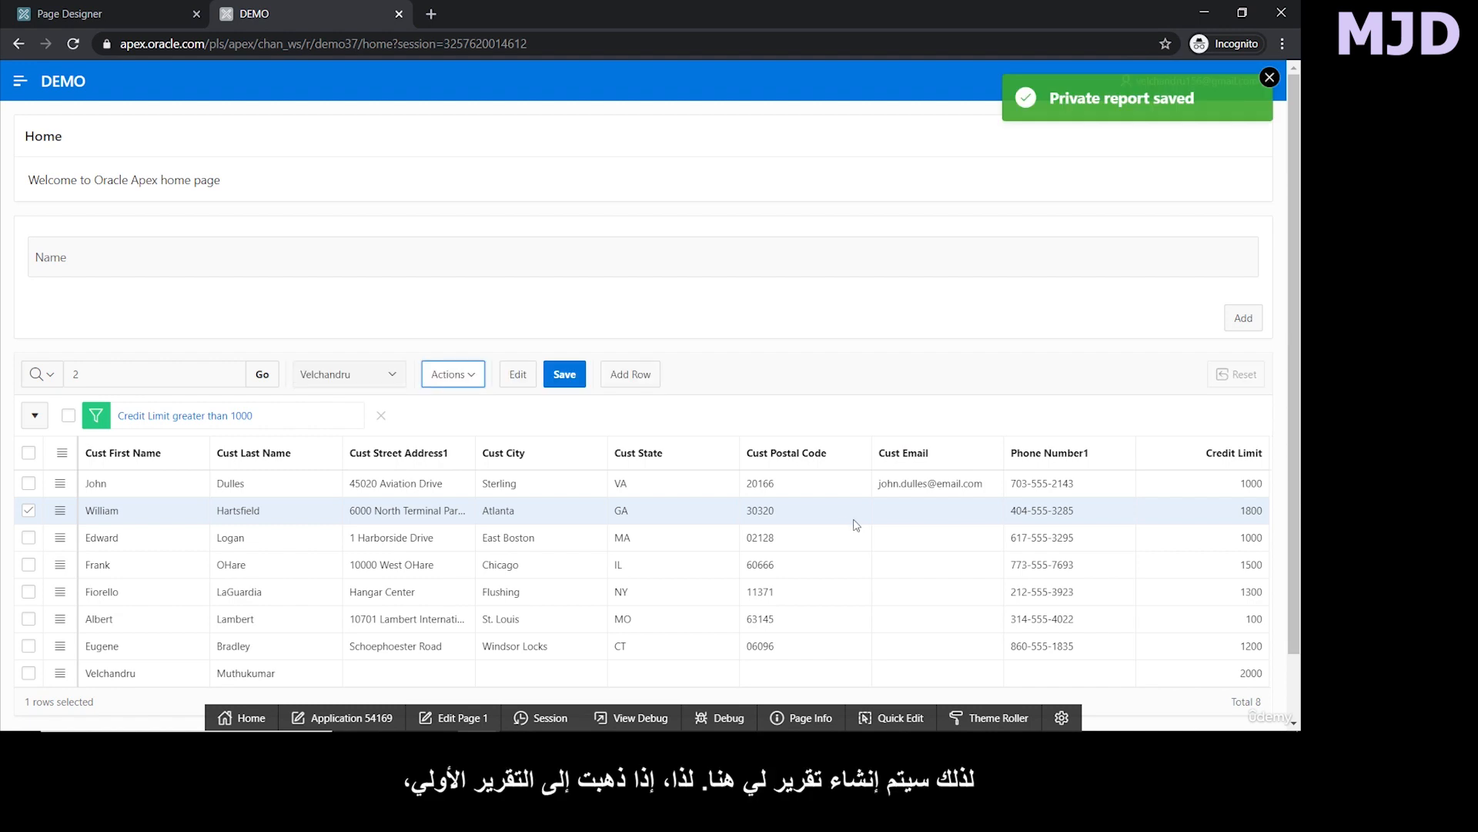
Switch the grid to the Primary Report and back to the saved private report to compare their columns.
left_click(357, 376)
left_click(345, 411)
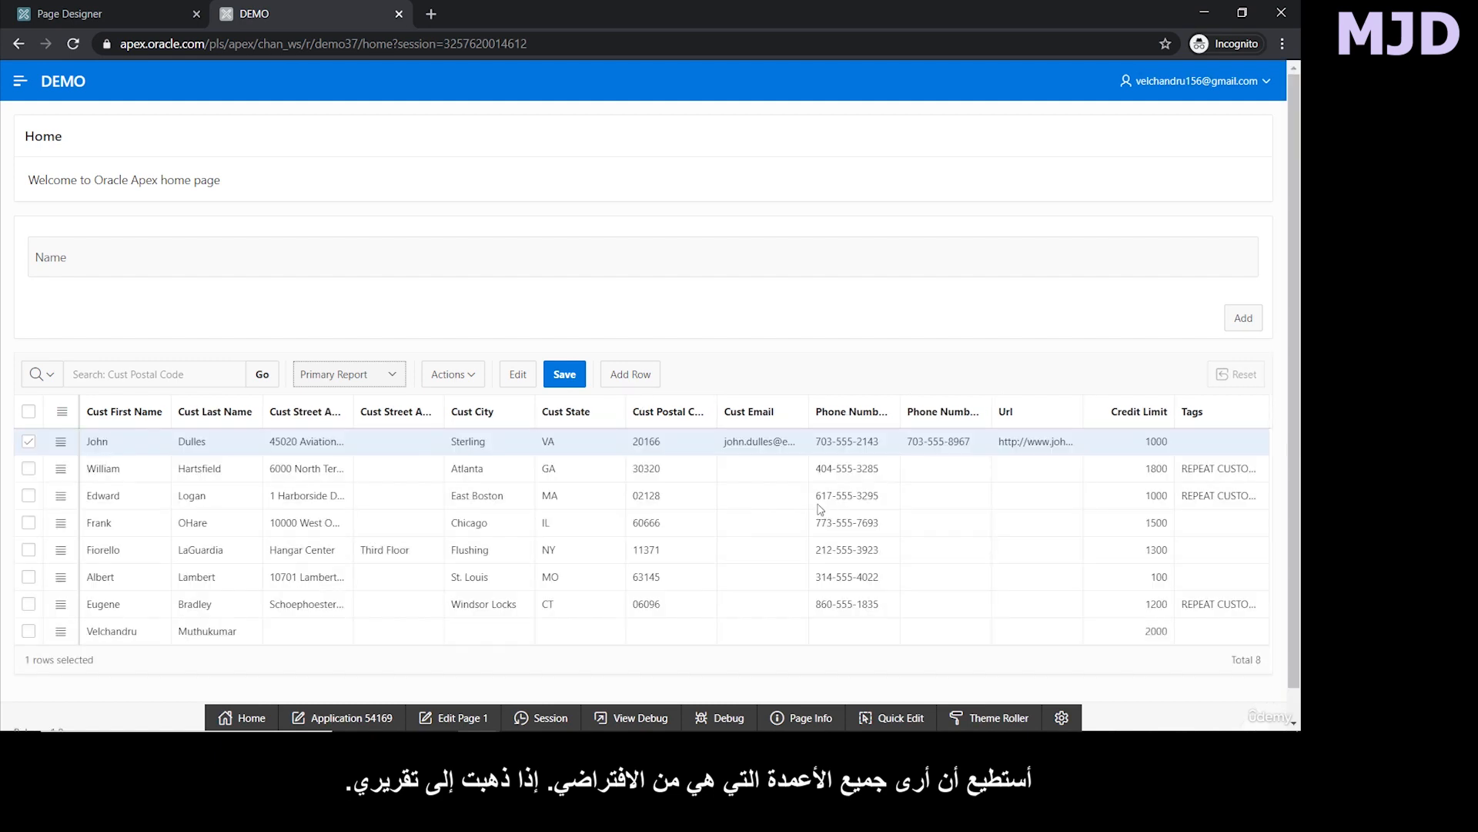
left_click(356, 376)
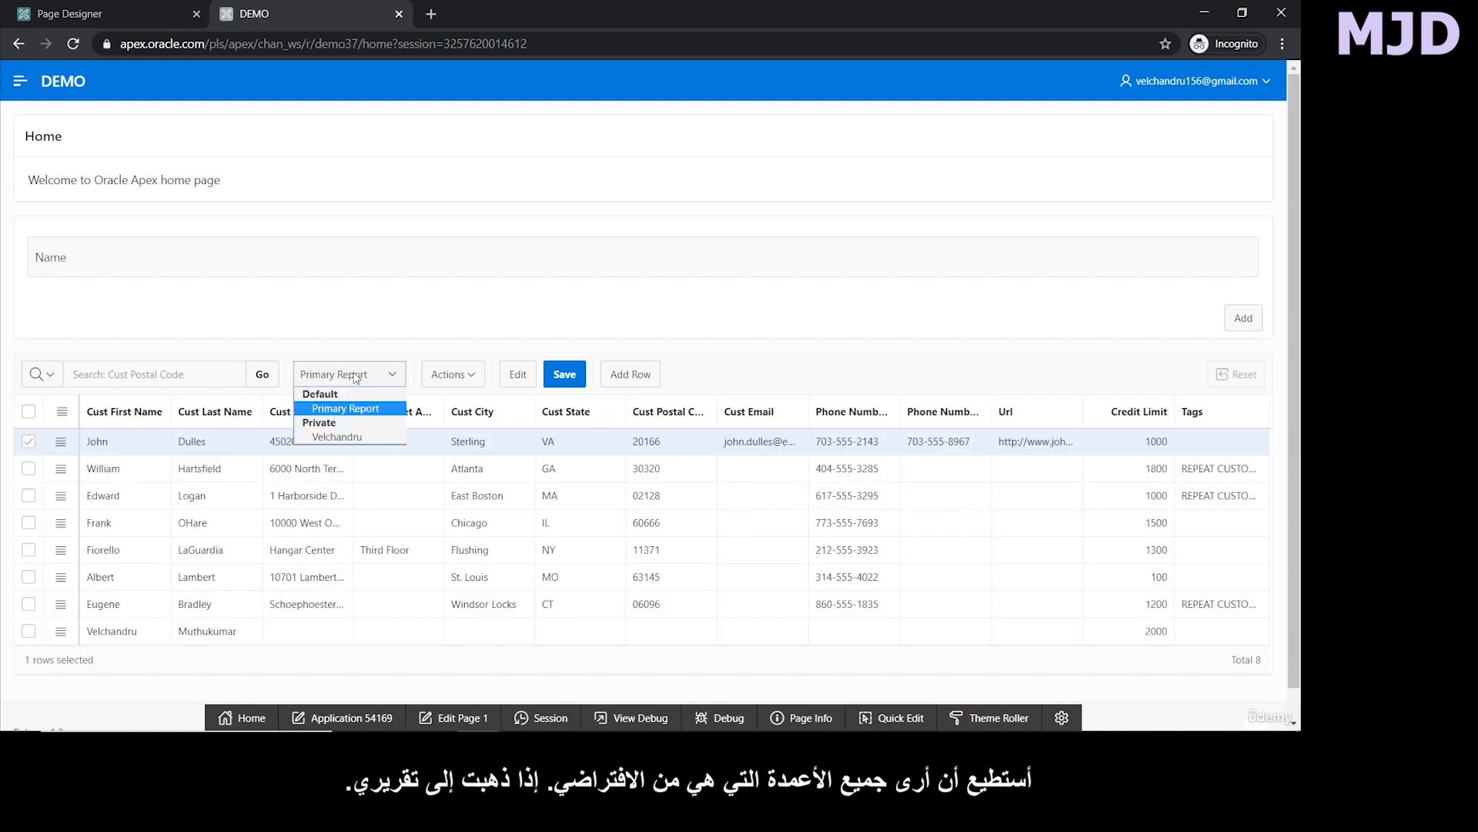
left_click(334, 438)
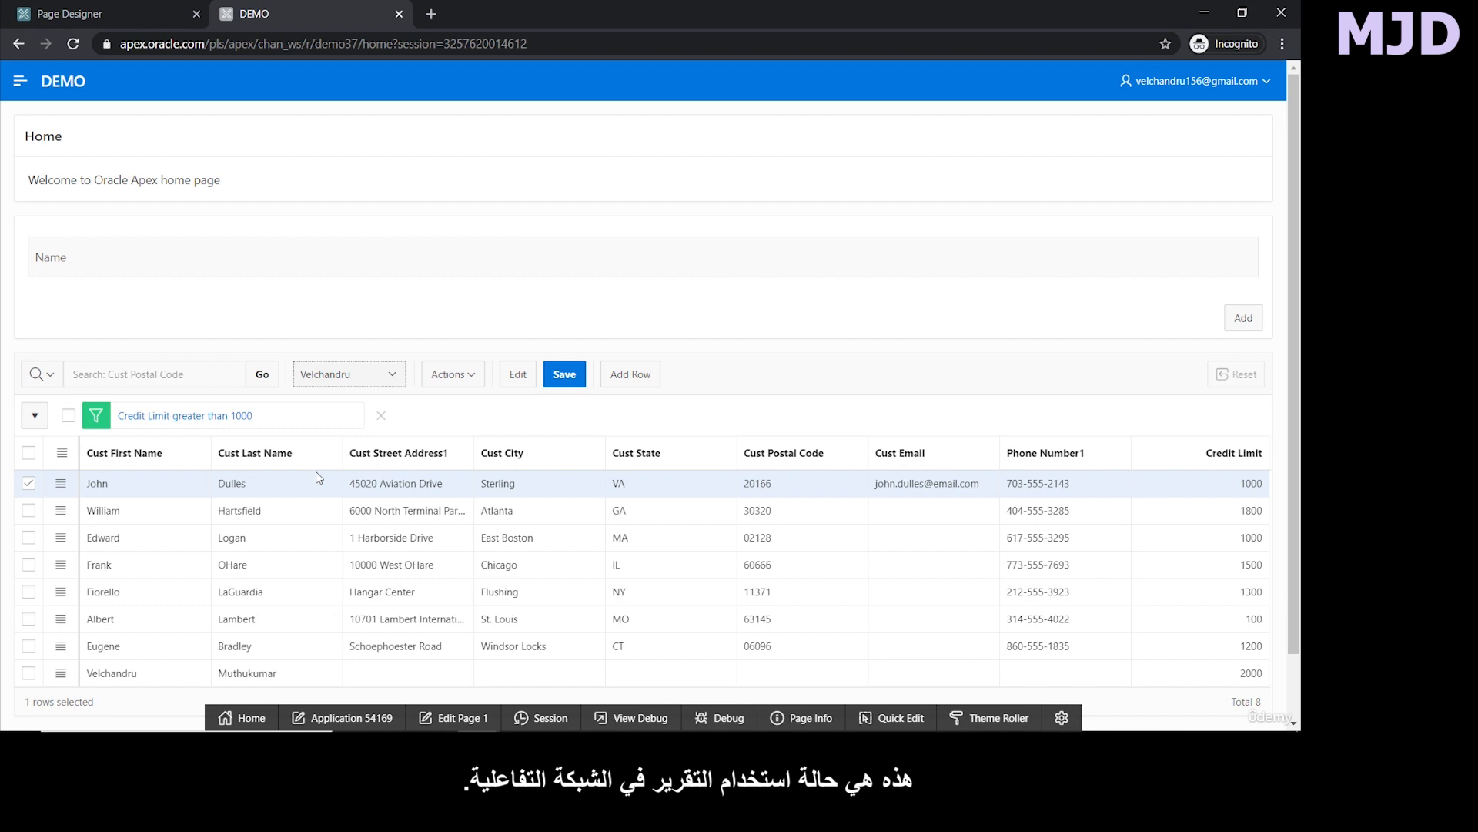
left_click(354, 380)
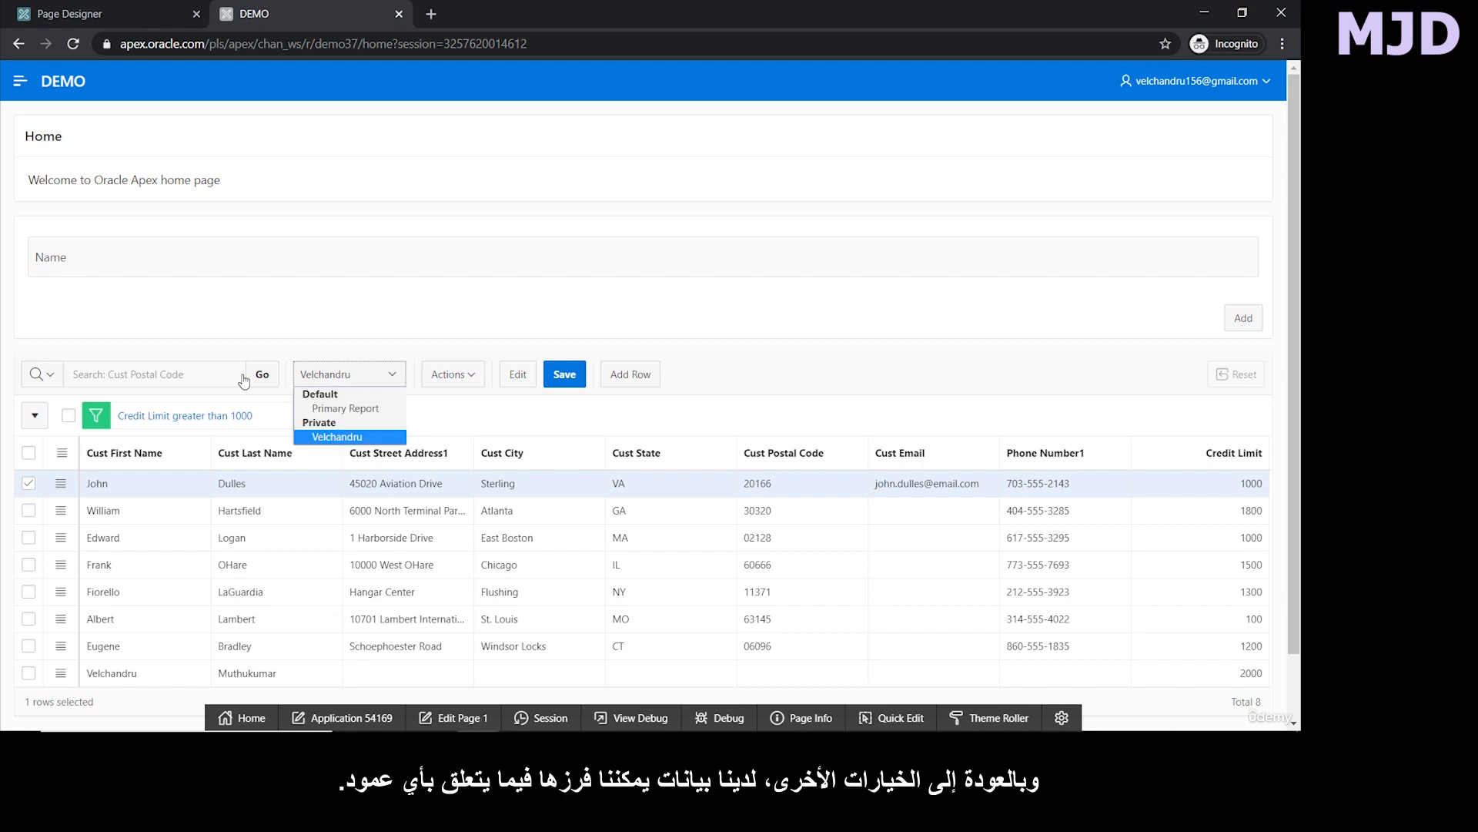
Sort the customer grid by Credit Limit in descending order through the sort settings and save the sort.
left_click(446, 375)
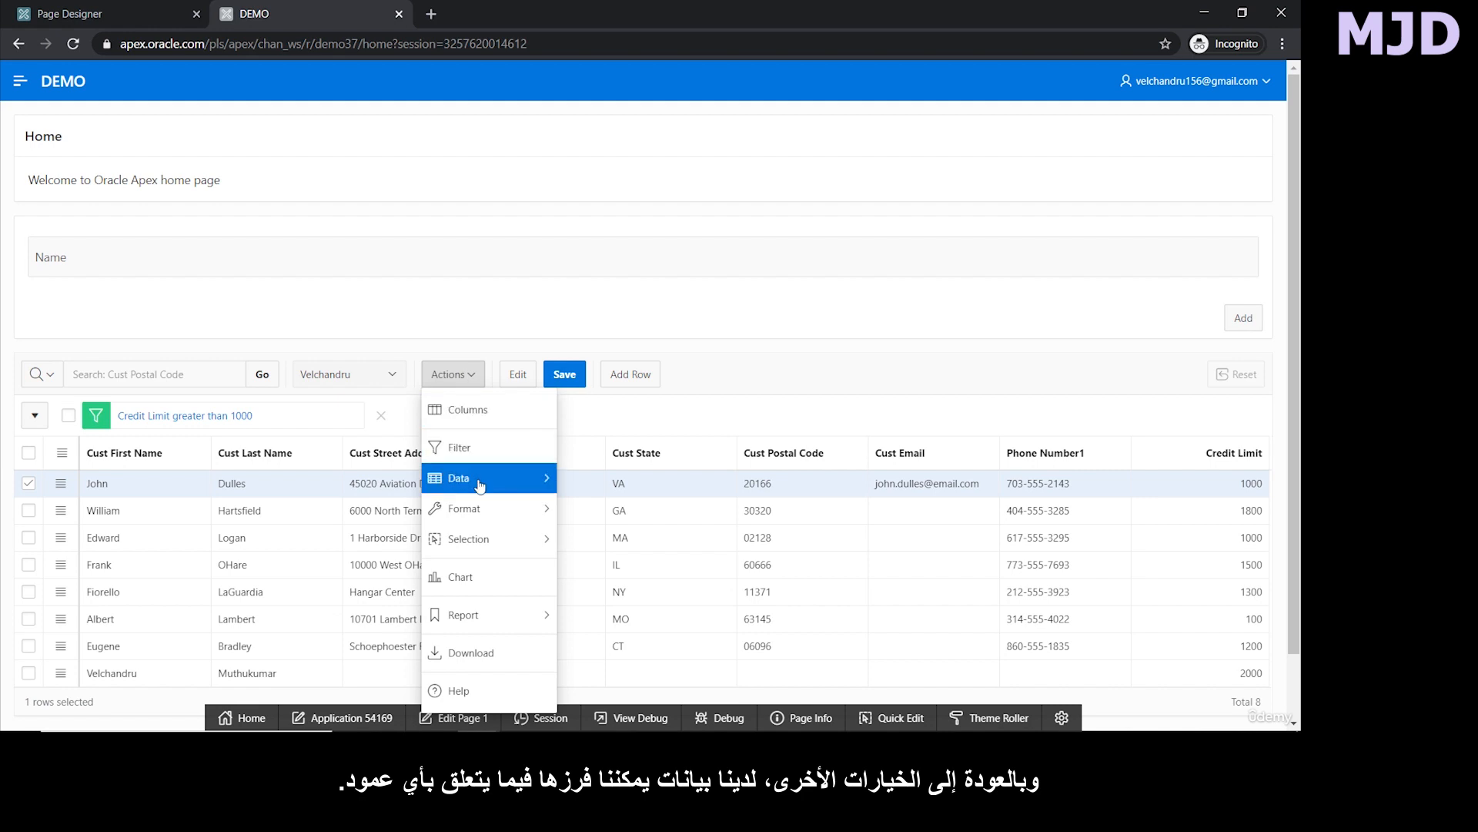
mouse_move(479, 486)
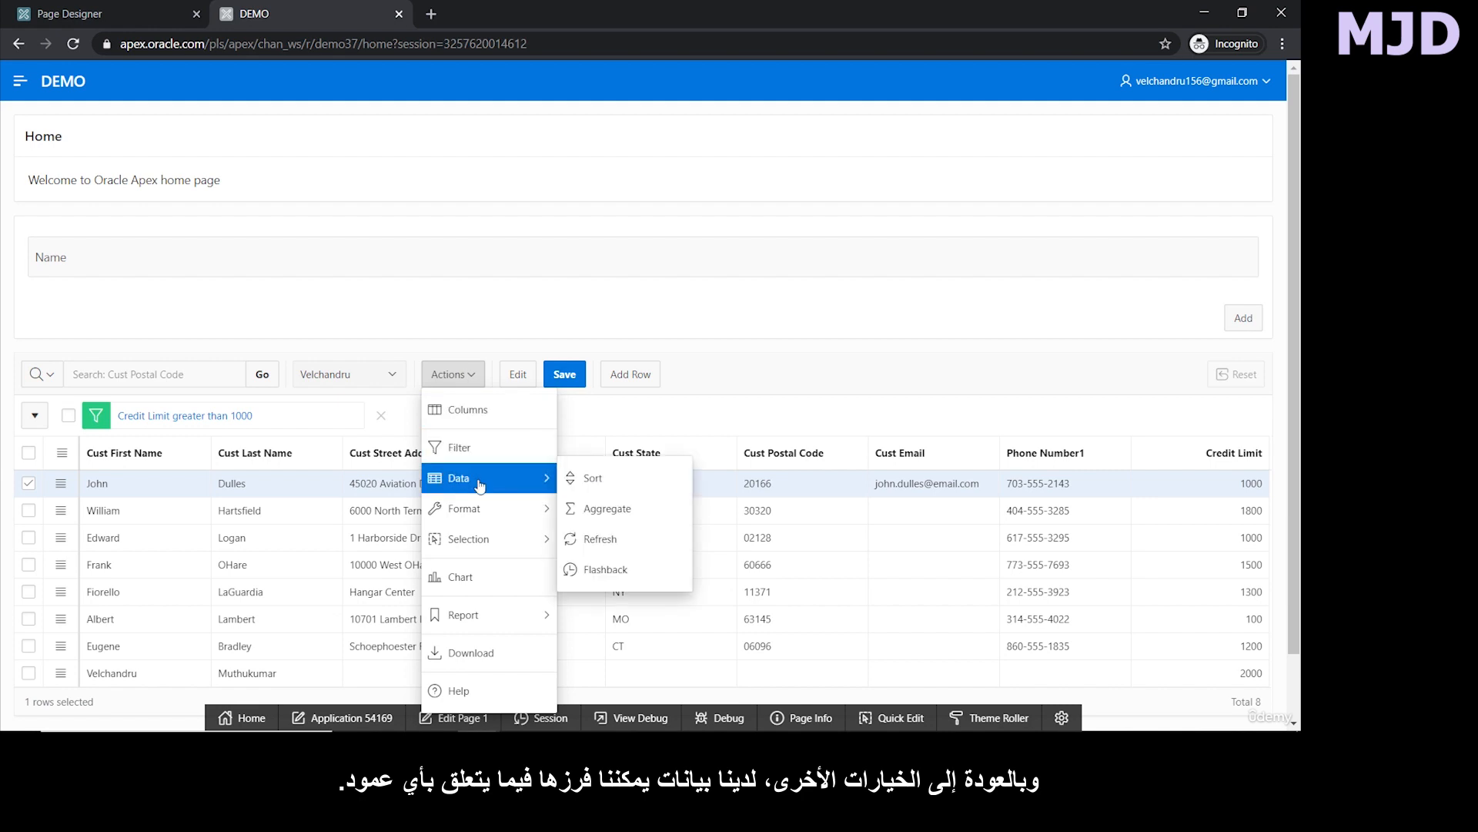
left_click(606, 476)
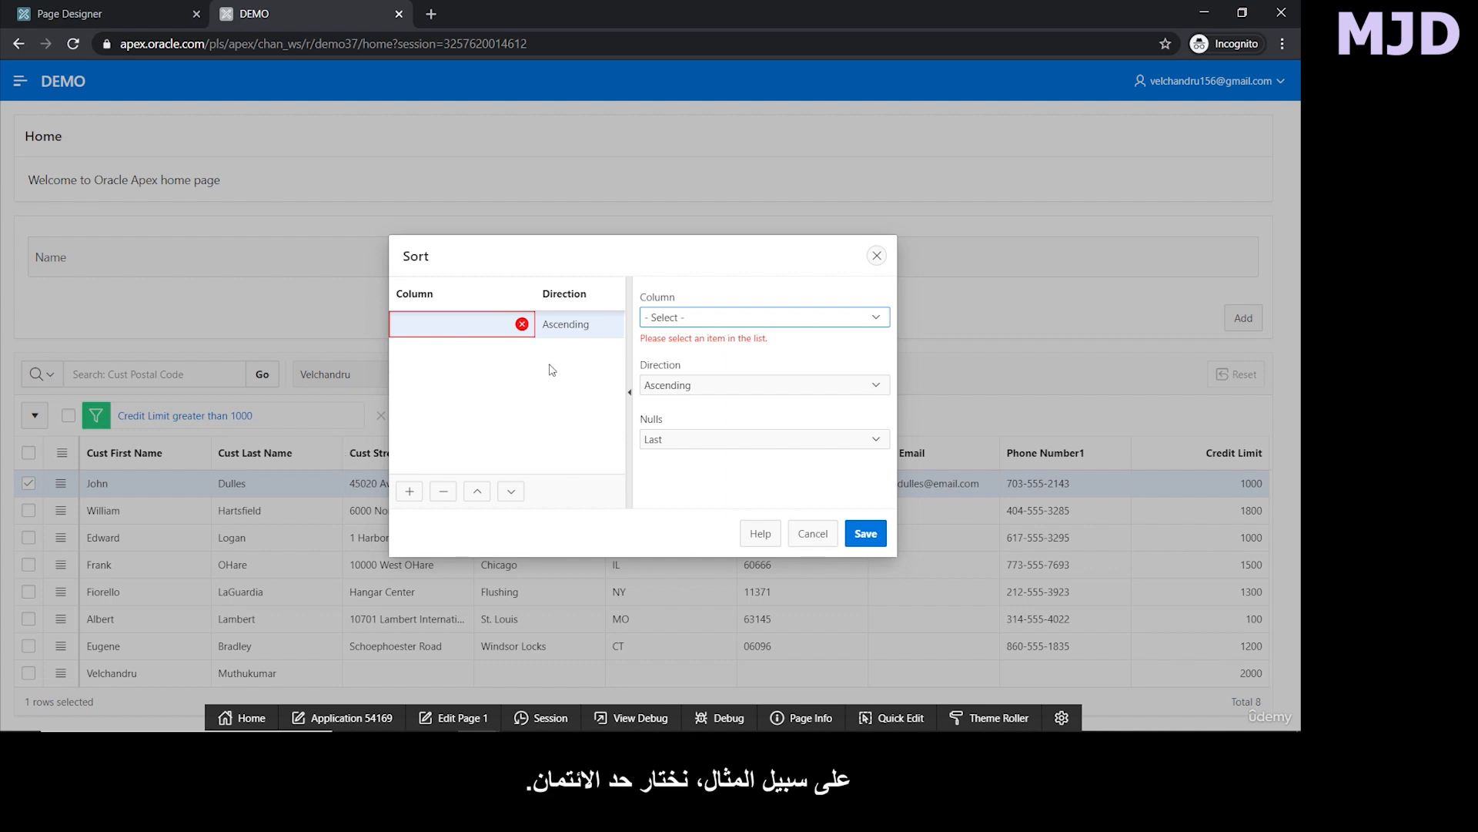
left_click(682, 322)
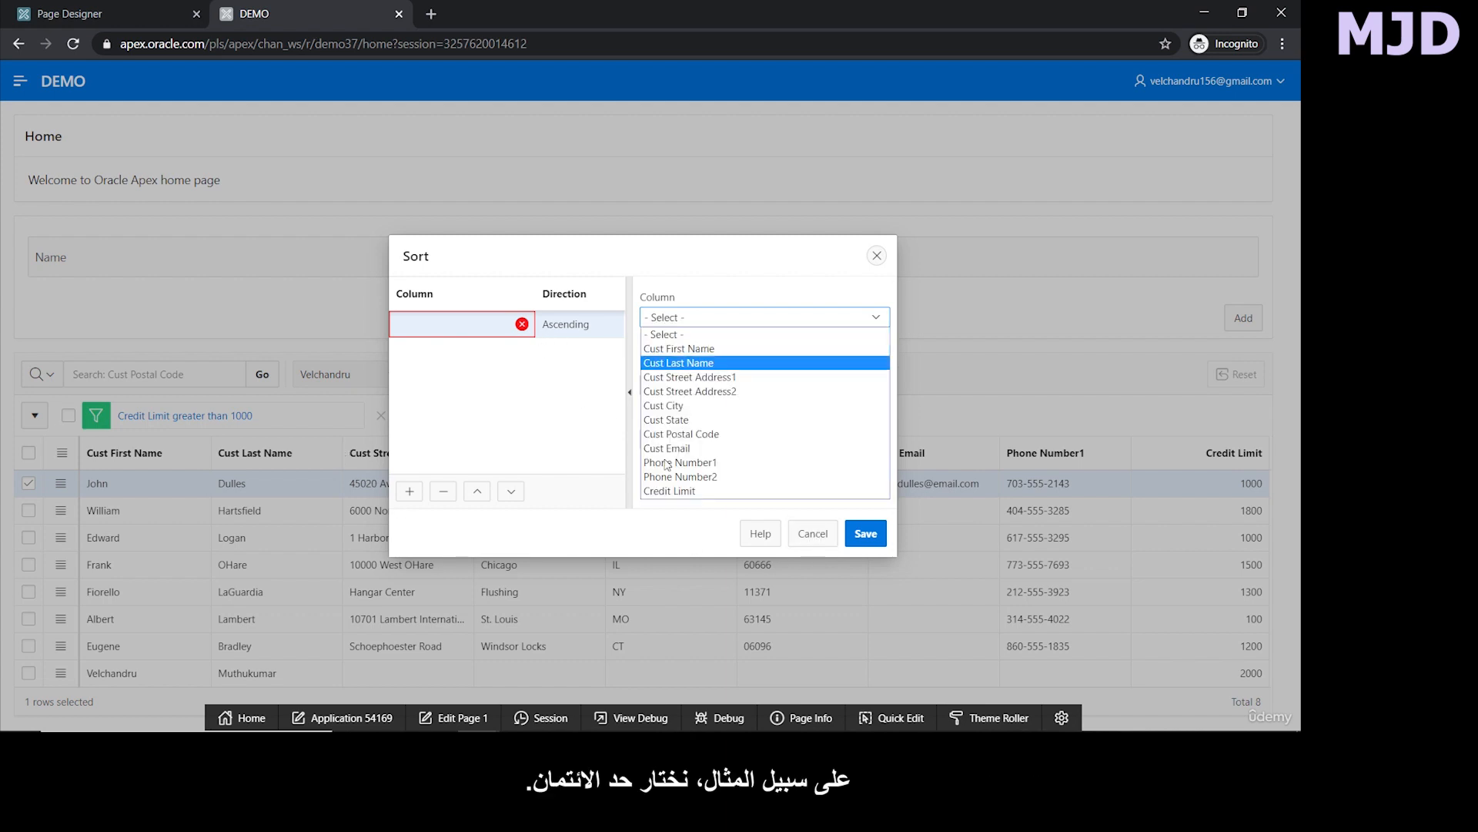
left_click(676, 498)
left_click(677, 385)
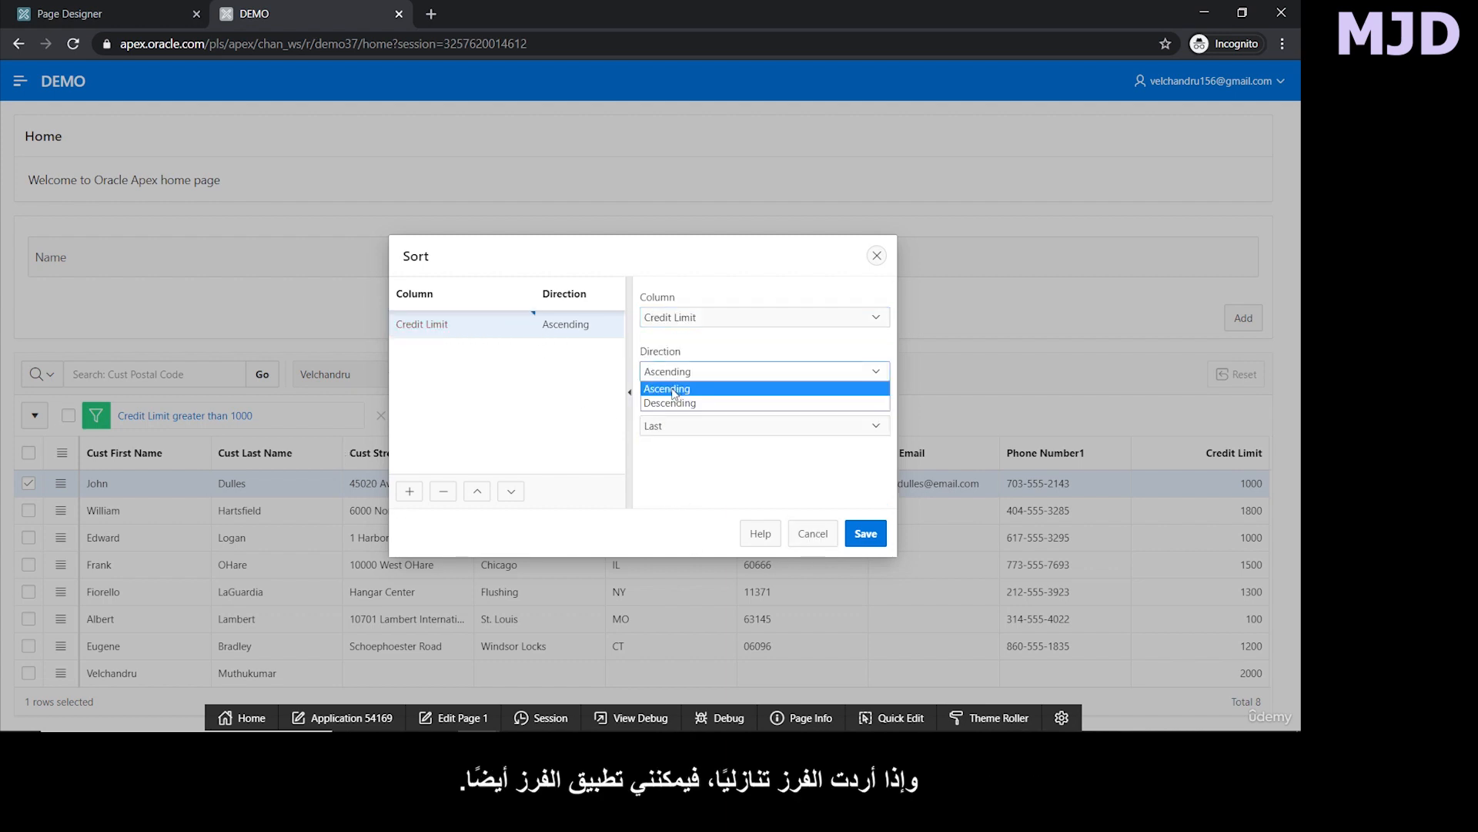
left_click(675, 403)
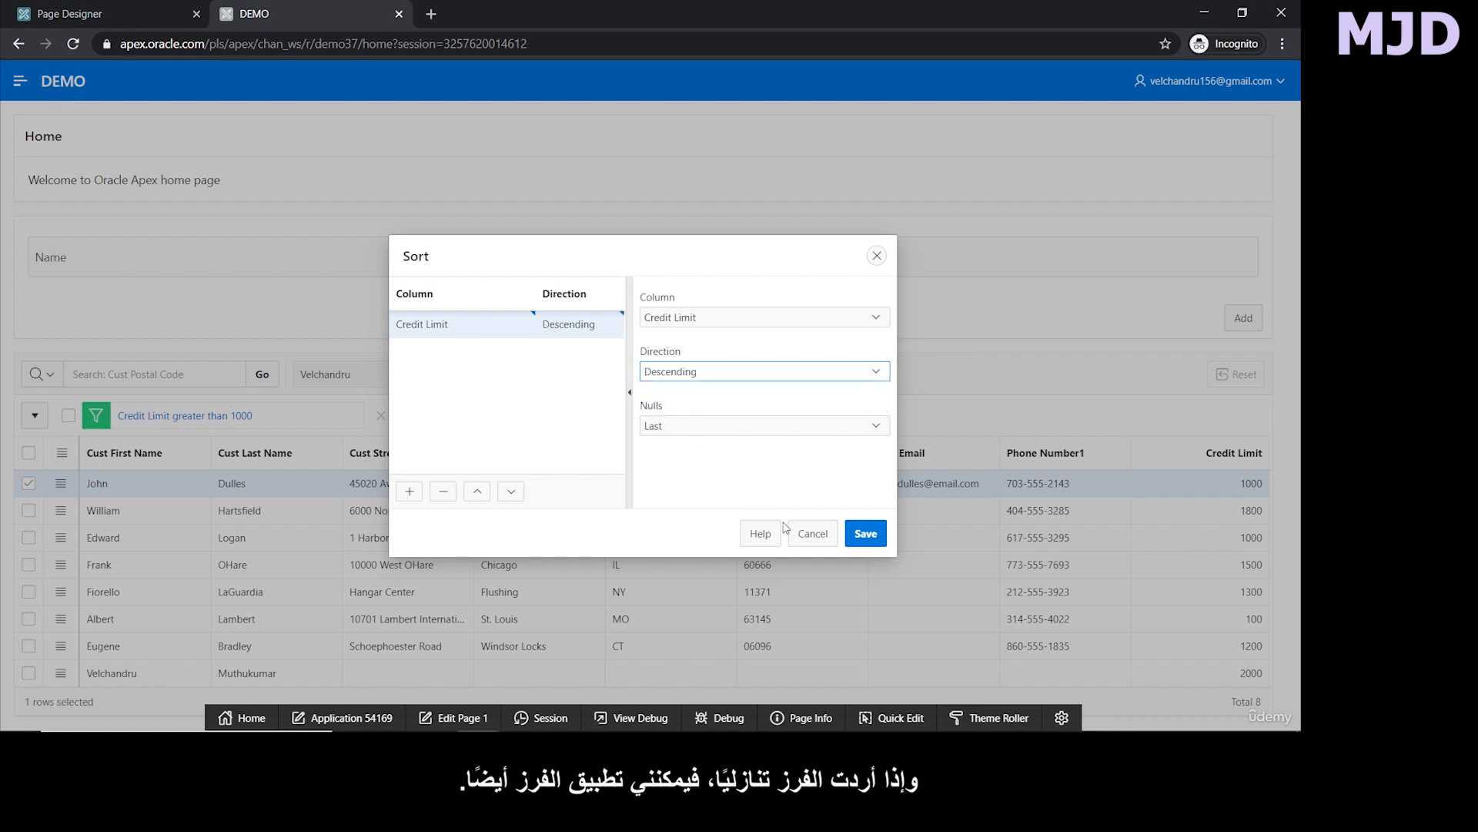
left_click(866, 534)
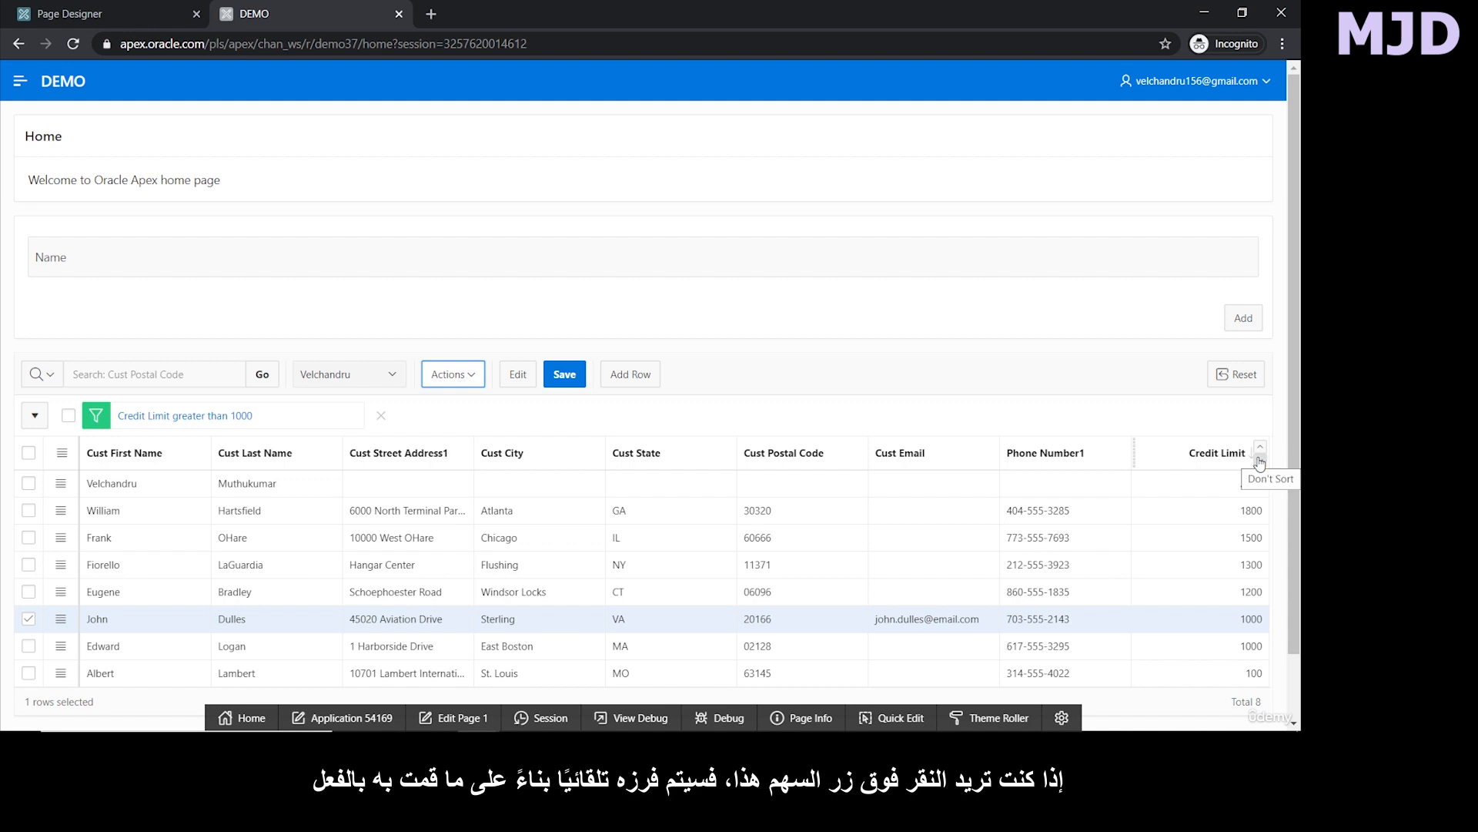
Remove the Credit Limit sort, reapply it descending and switch it to ascending directly from the column header.
left_click(1261, 465)
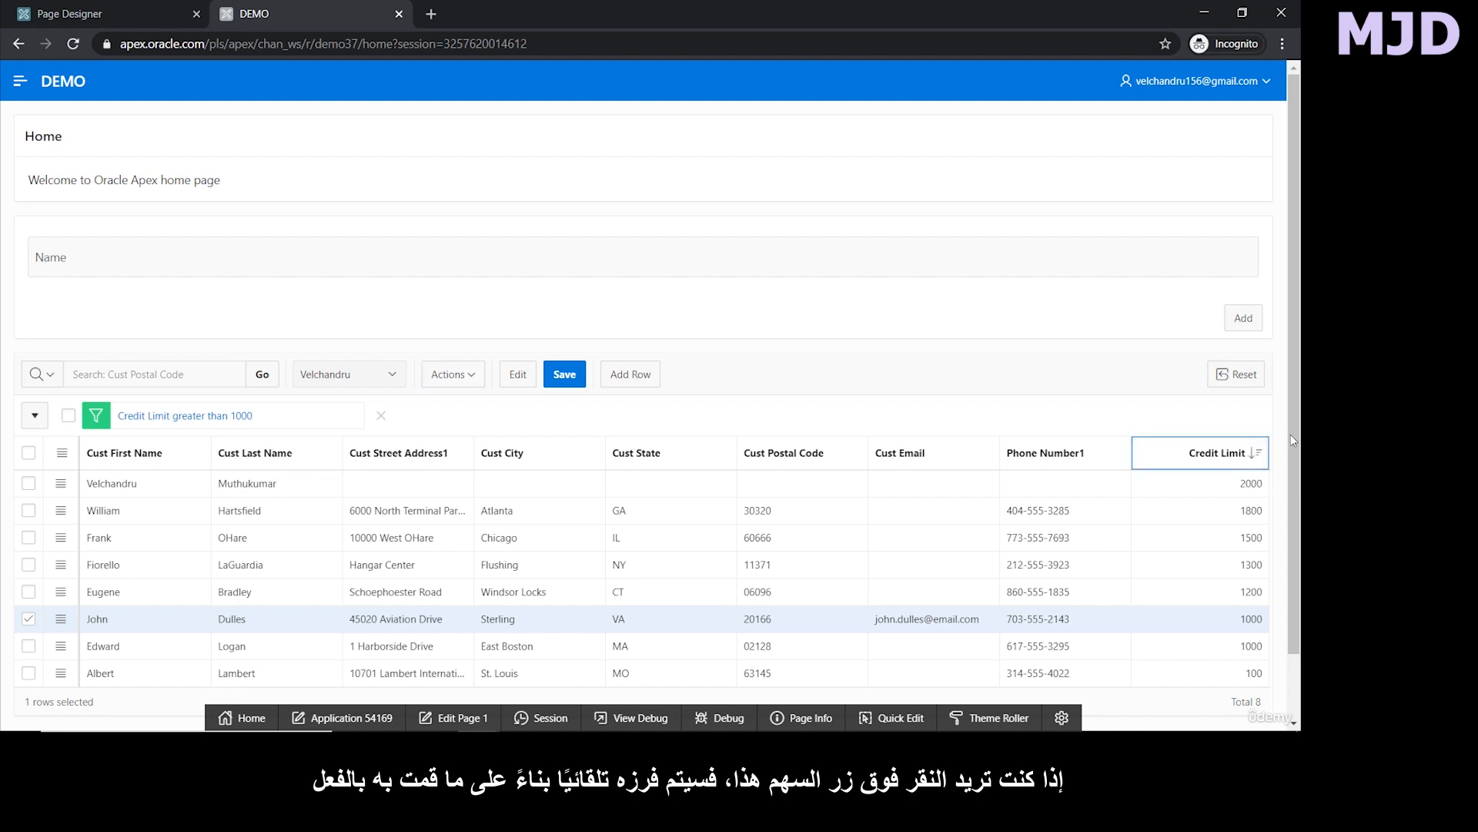
left_click(1261, 454)
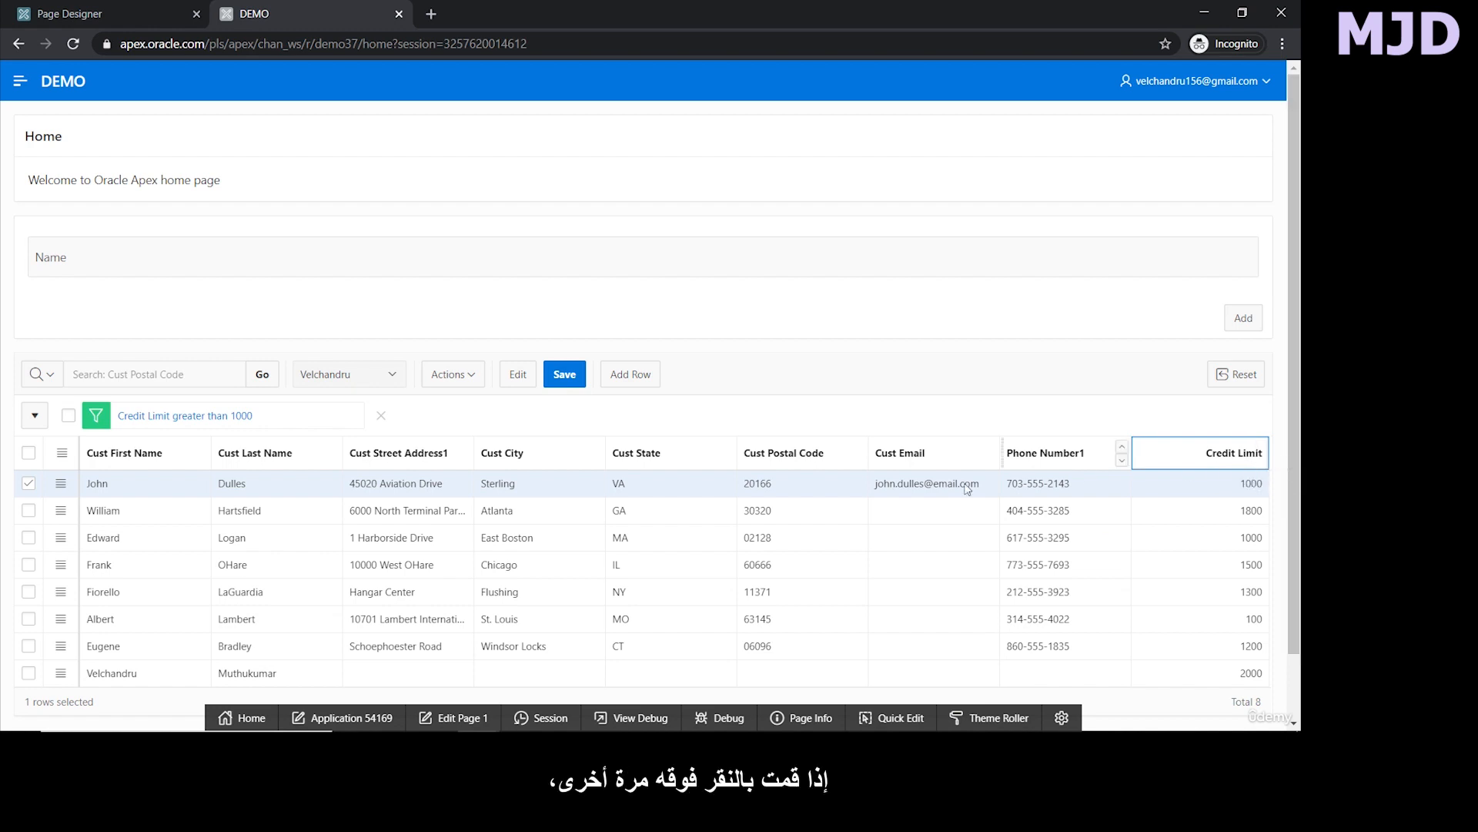
left_click(1258, 460)
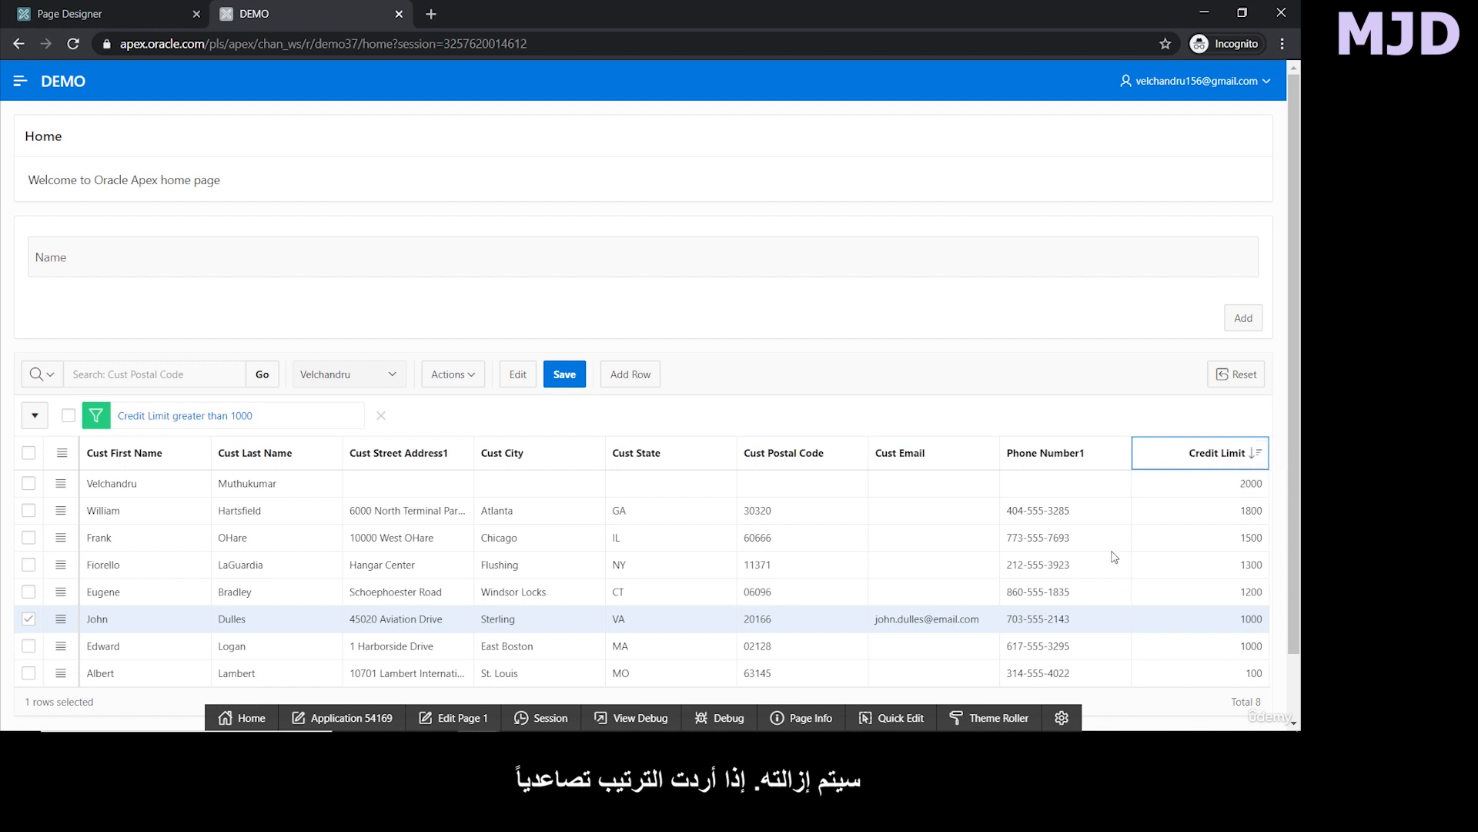
left_click(1263, 451)
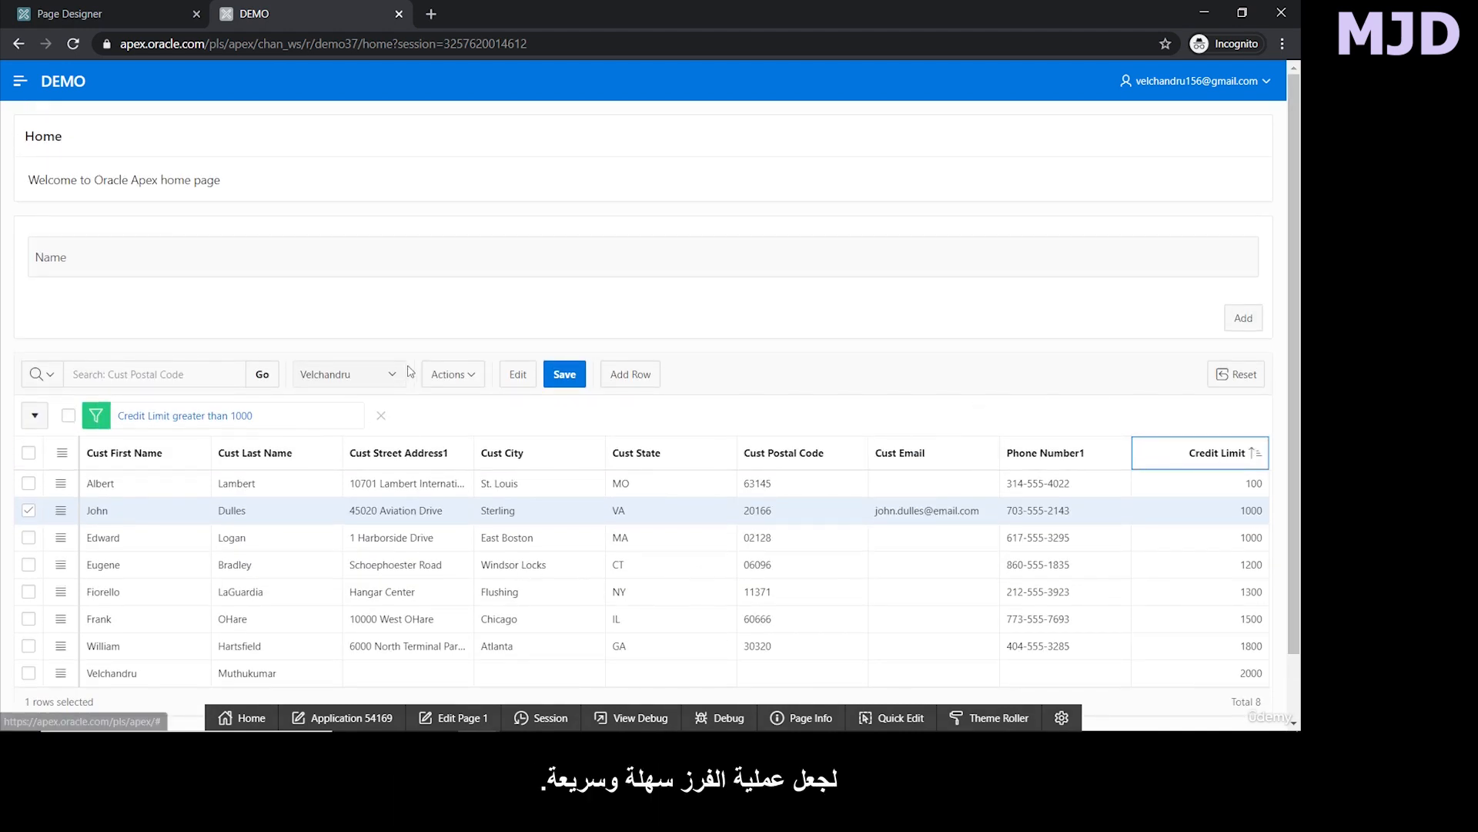
Add a Sum aggregation on the Credit Limit column, save it and disable it on the grid.
left_click(442, 377)
mouse_move(515, 478)
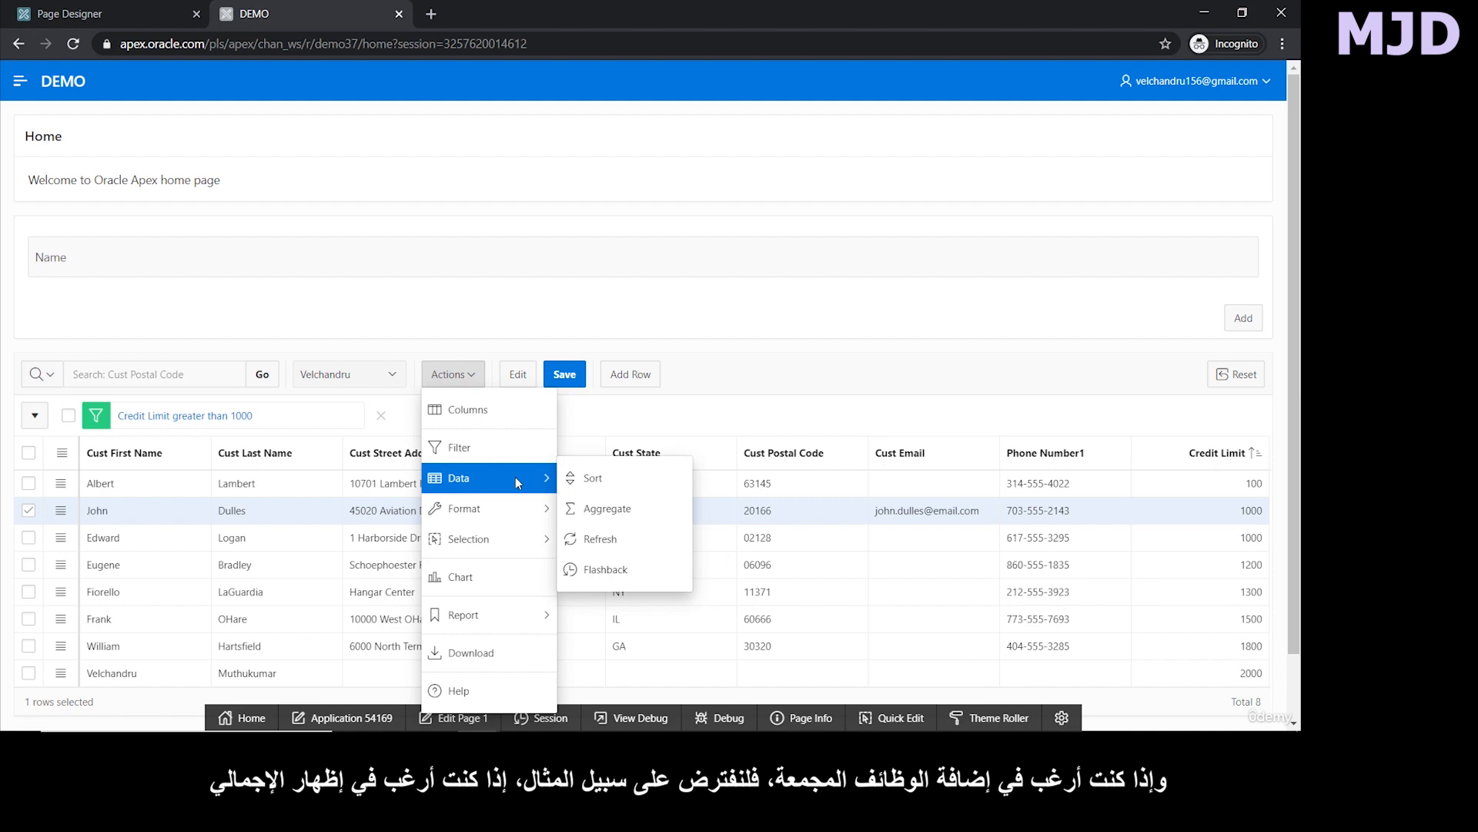
left_click(668, 502)
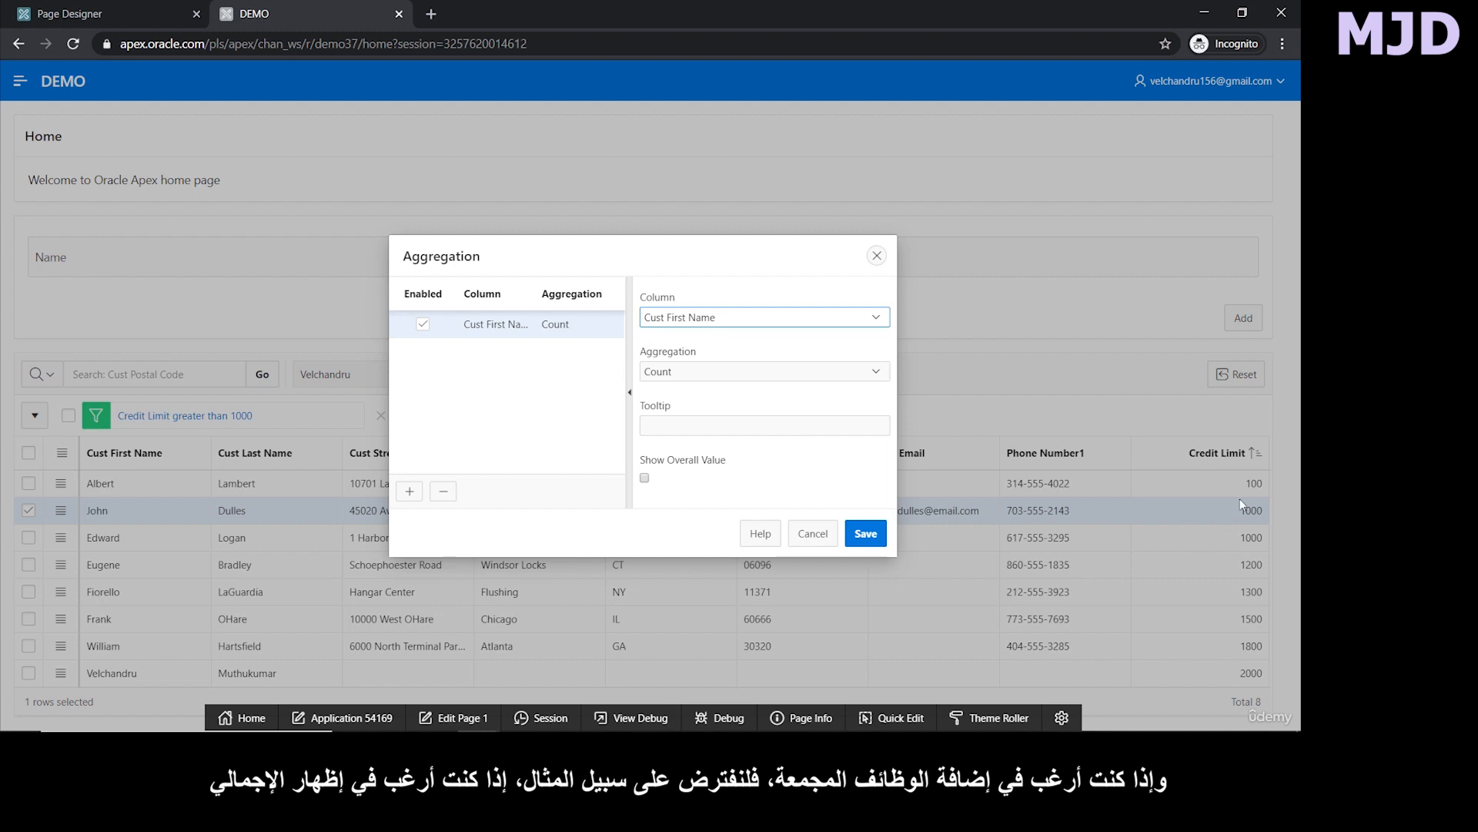
left_click(702, 318)
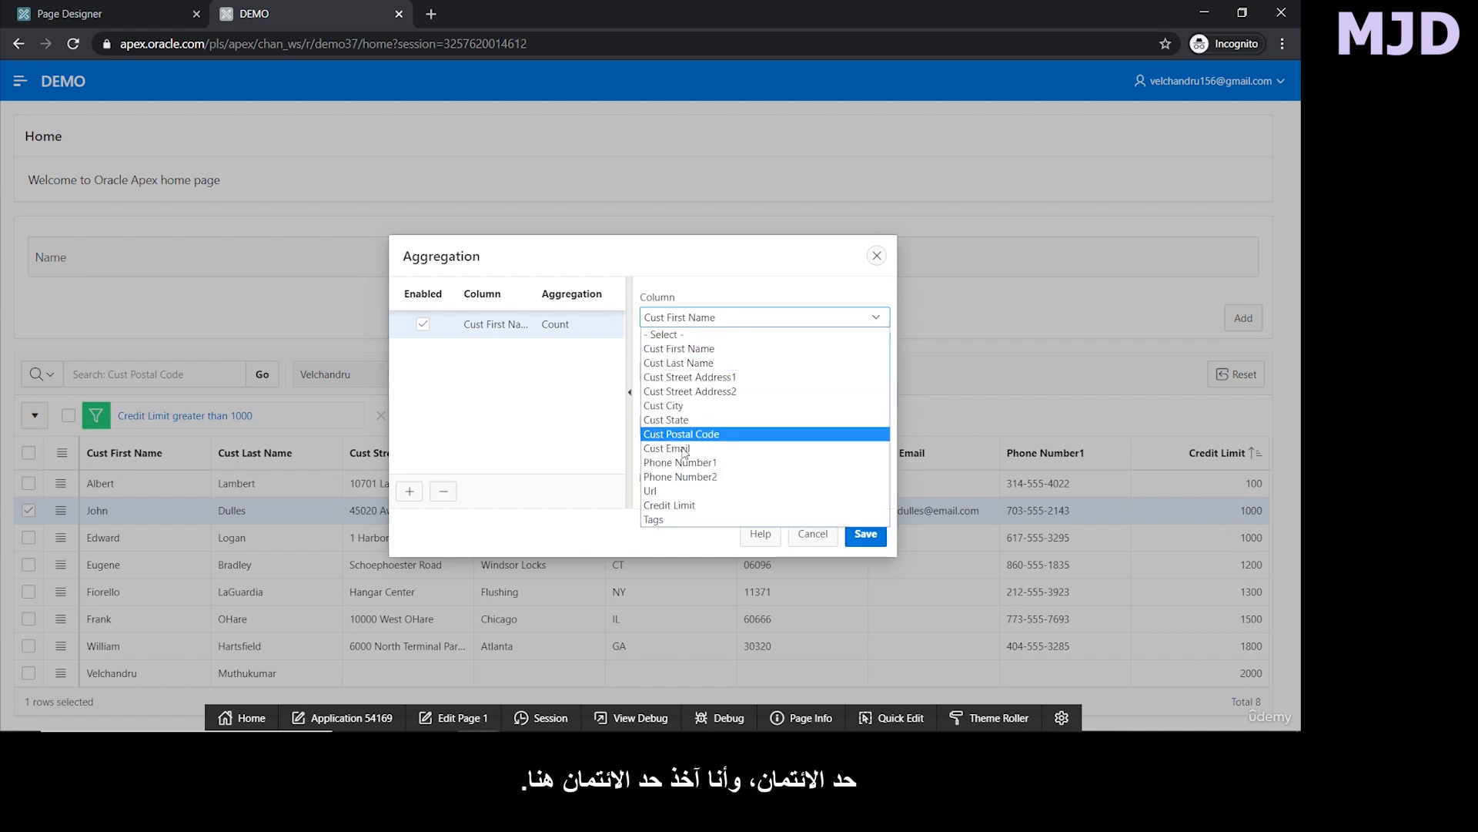
left_click(686, 504)
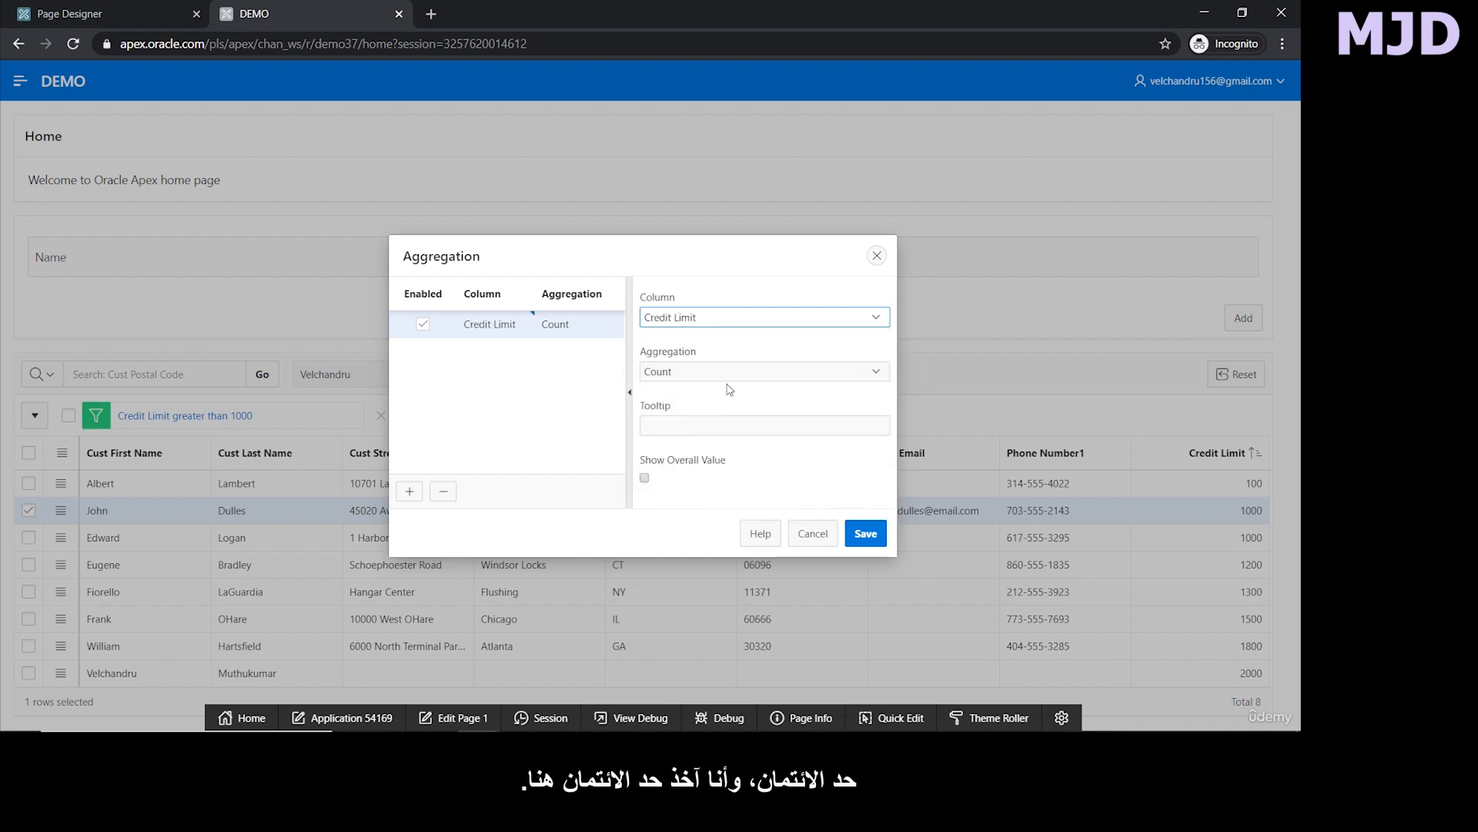
left_click(693, 373)
left_click(684, 473)
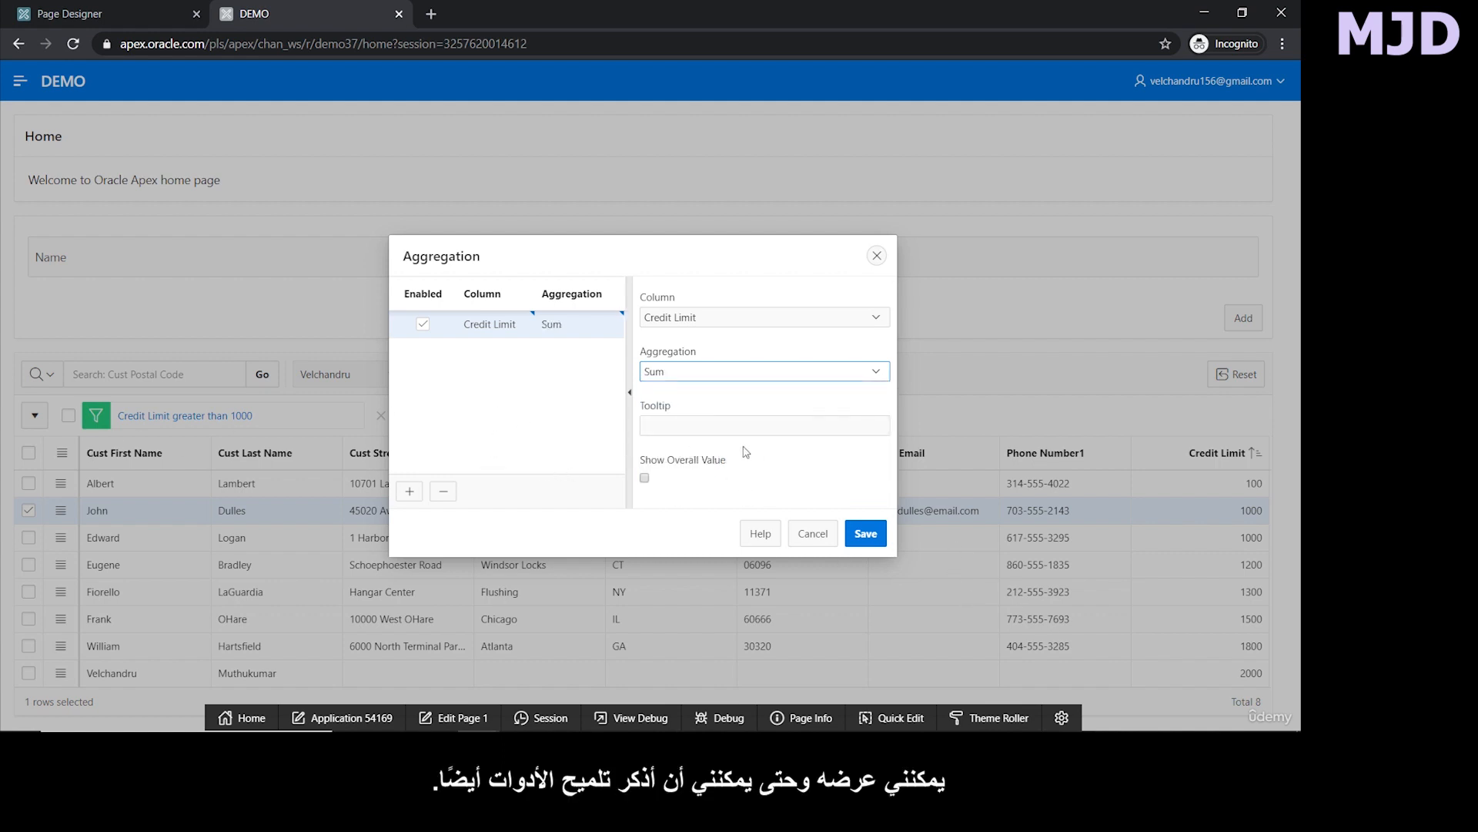
left_click(859, 527)
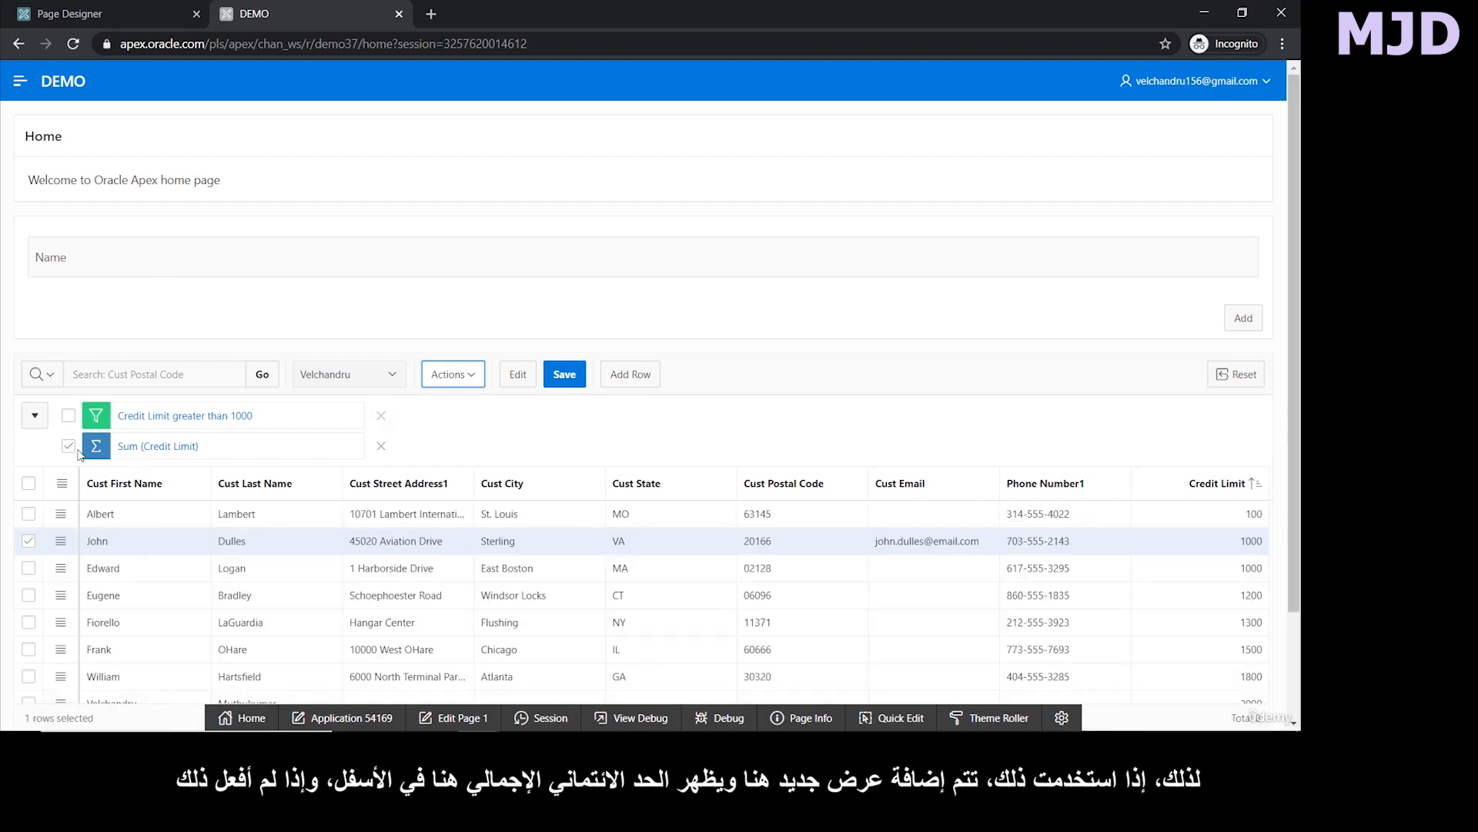
scroll(1221, 547, "down", 2)
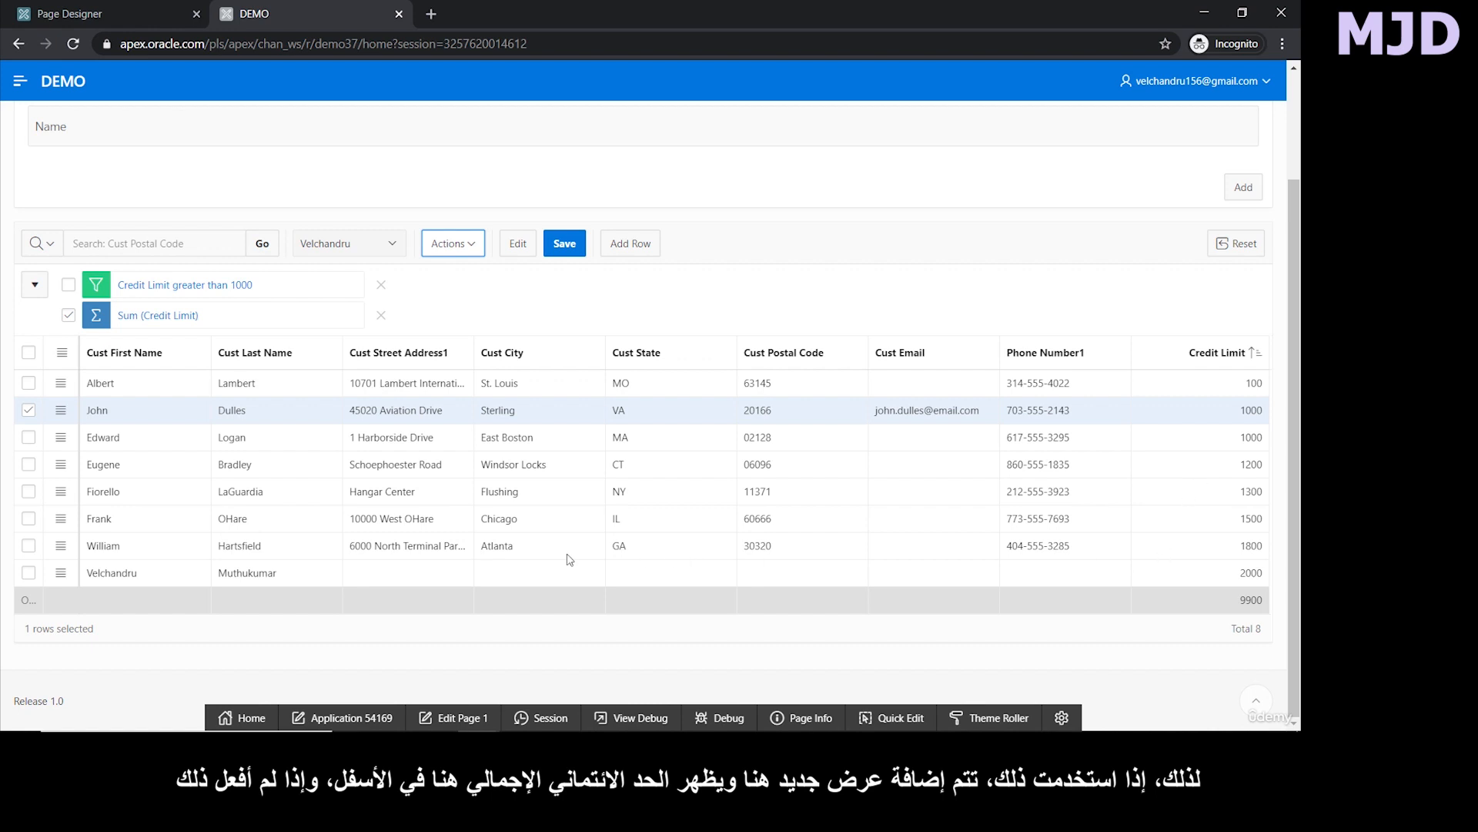
left_click(68, 315)
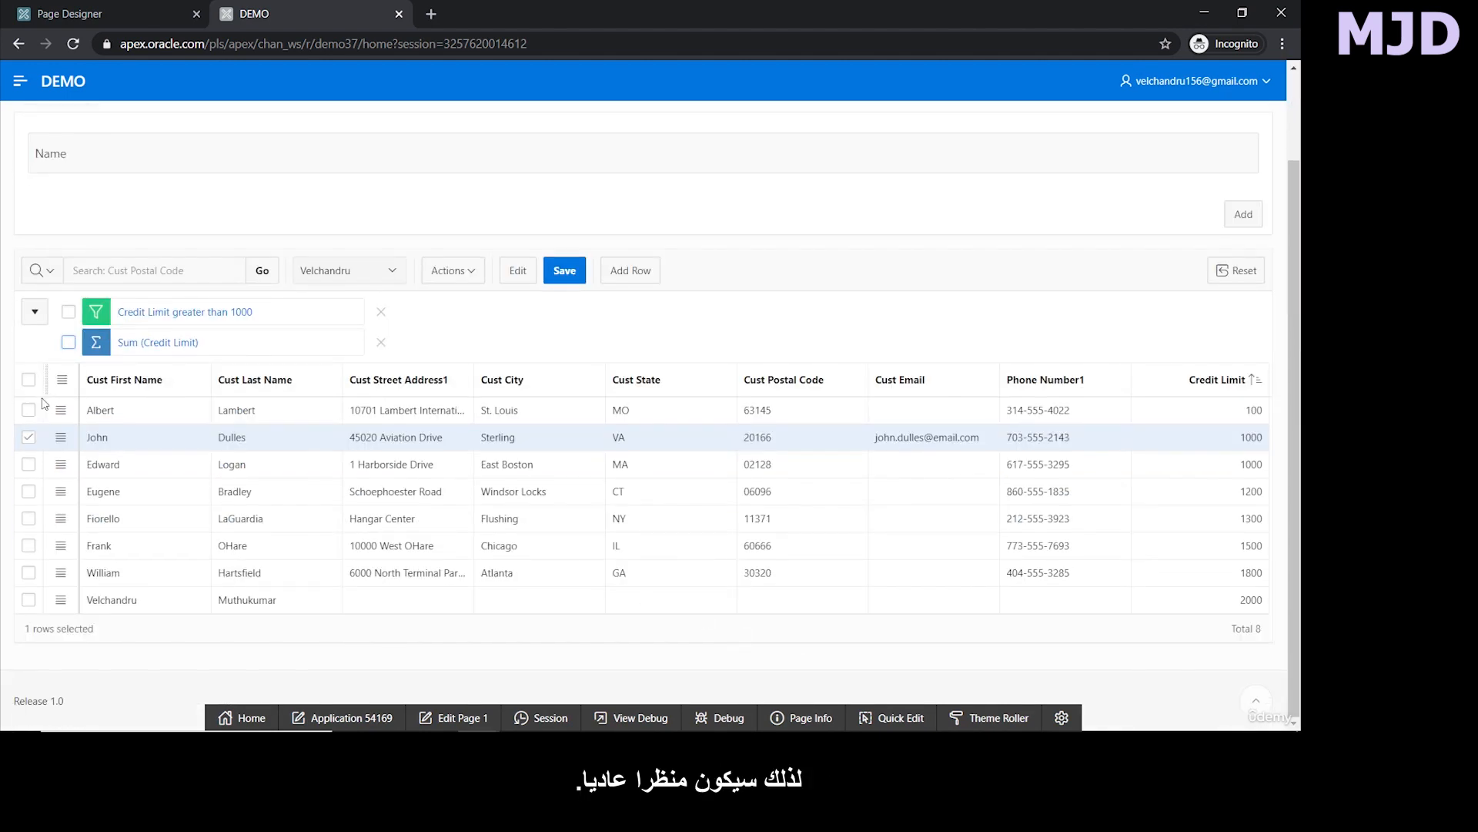
Refresh the customer grid's data.
scroll(149, 376, "up", 1)
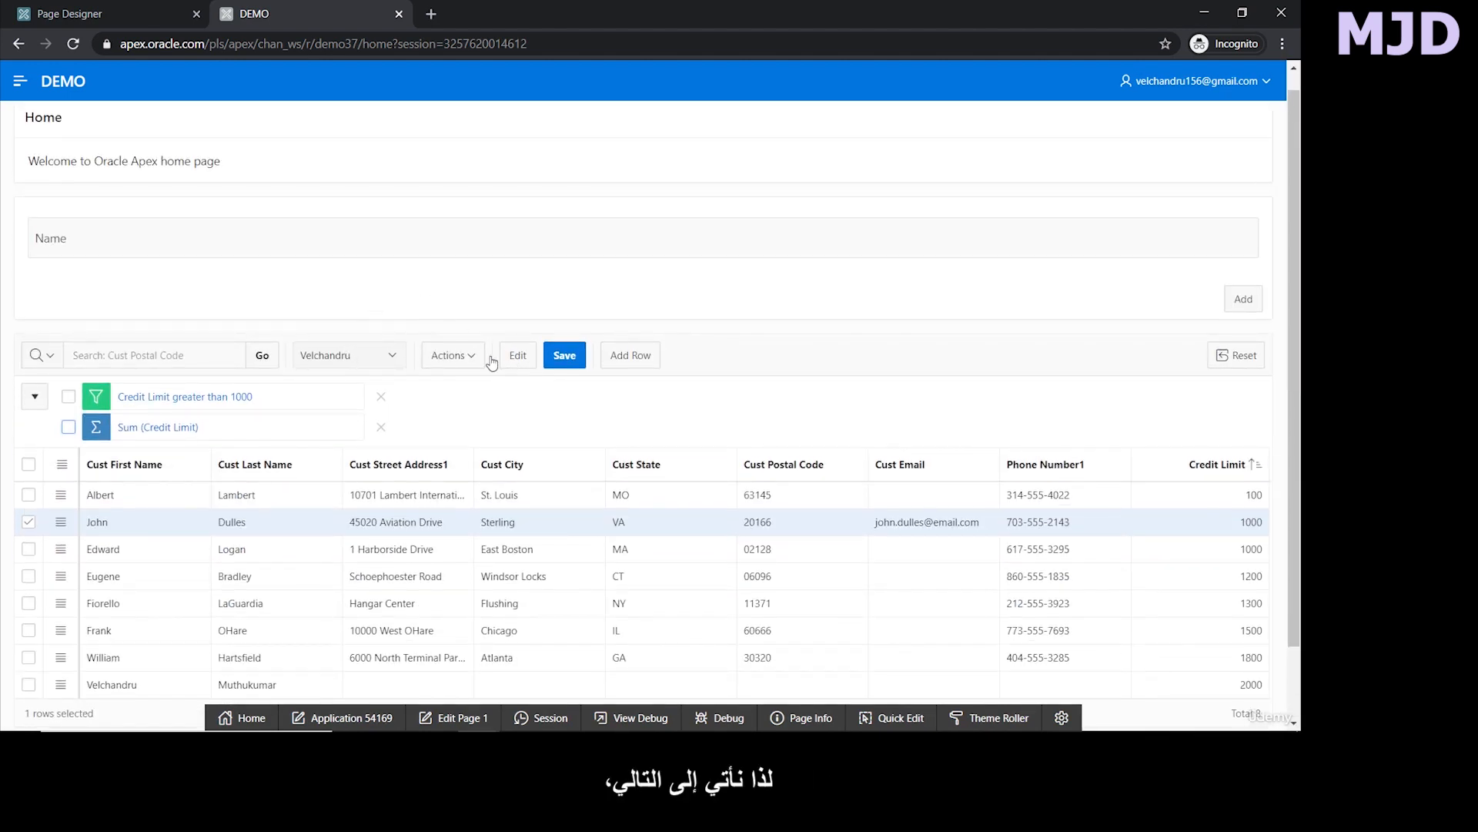
left_click(453, 355)
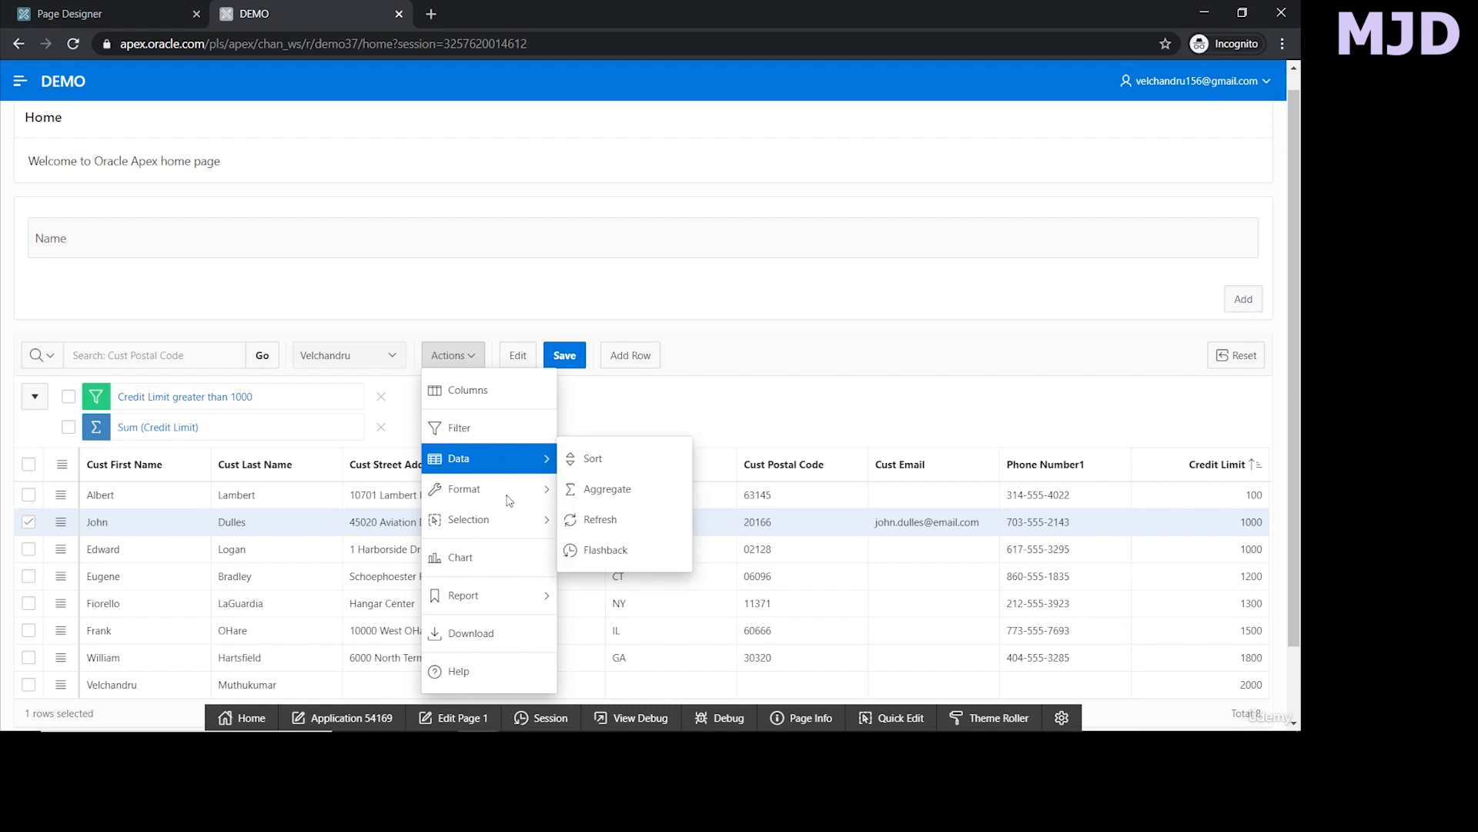
mouse_move(519, 468)
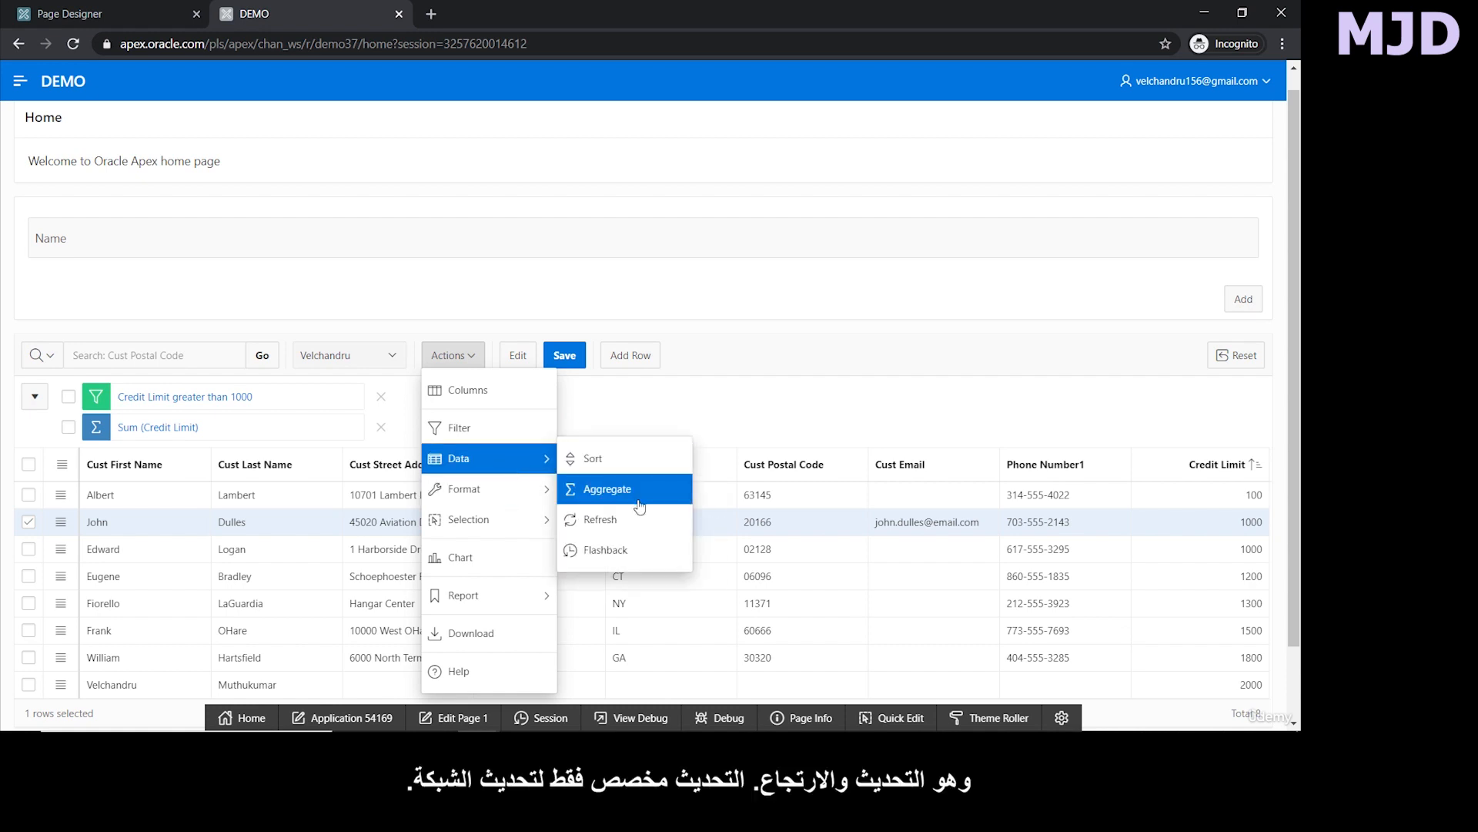
left_click(601, 521)
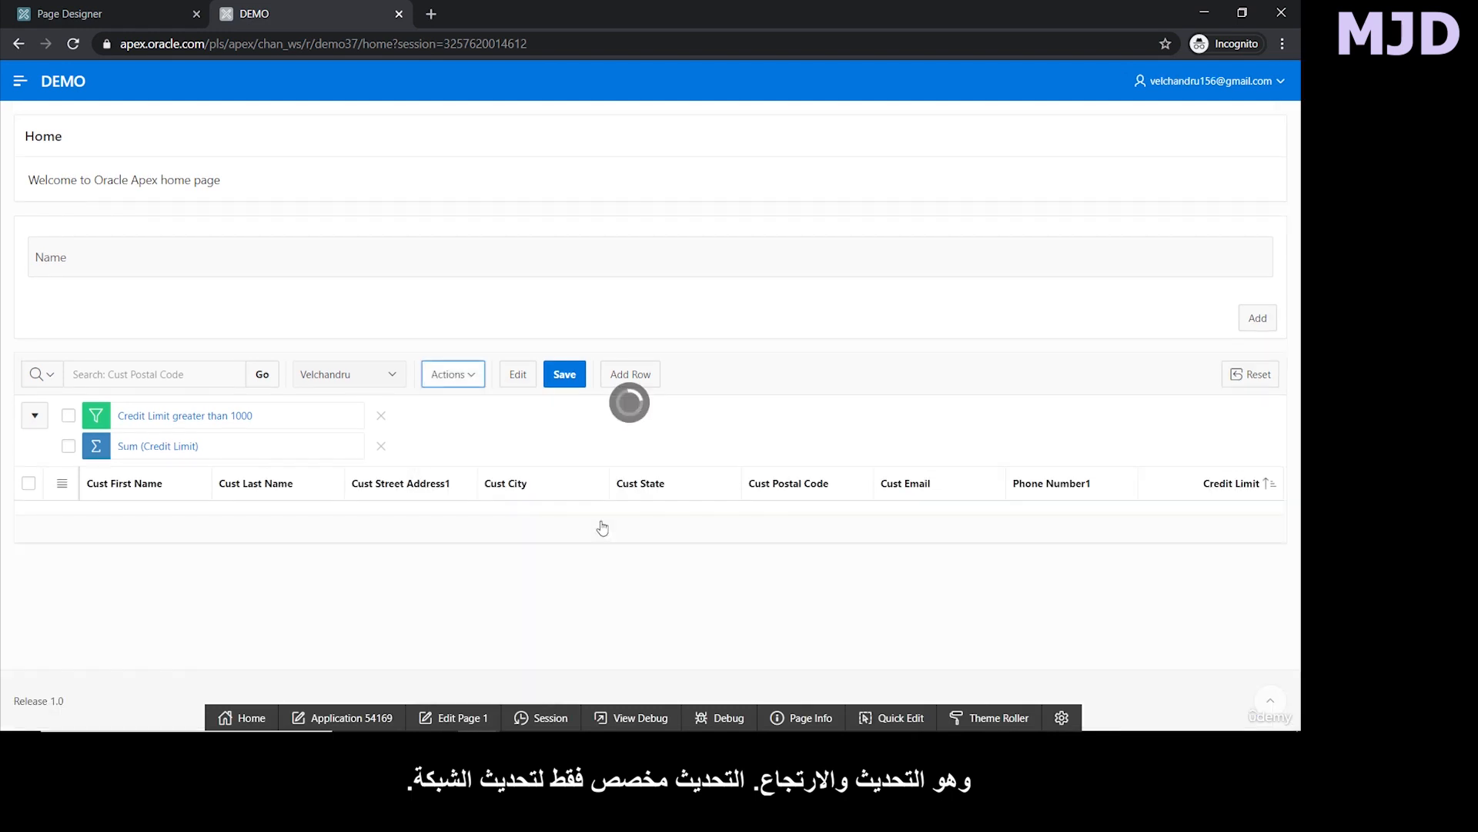
left_click(455, 375)
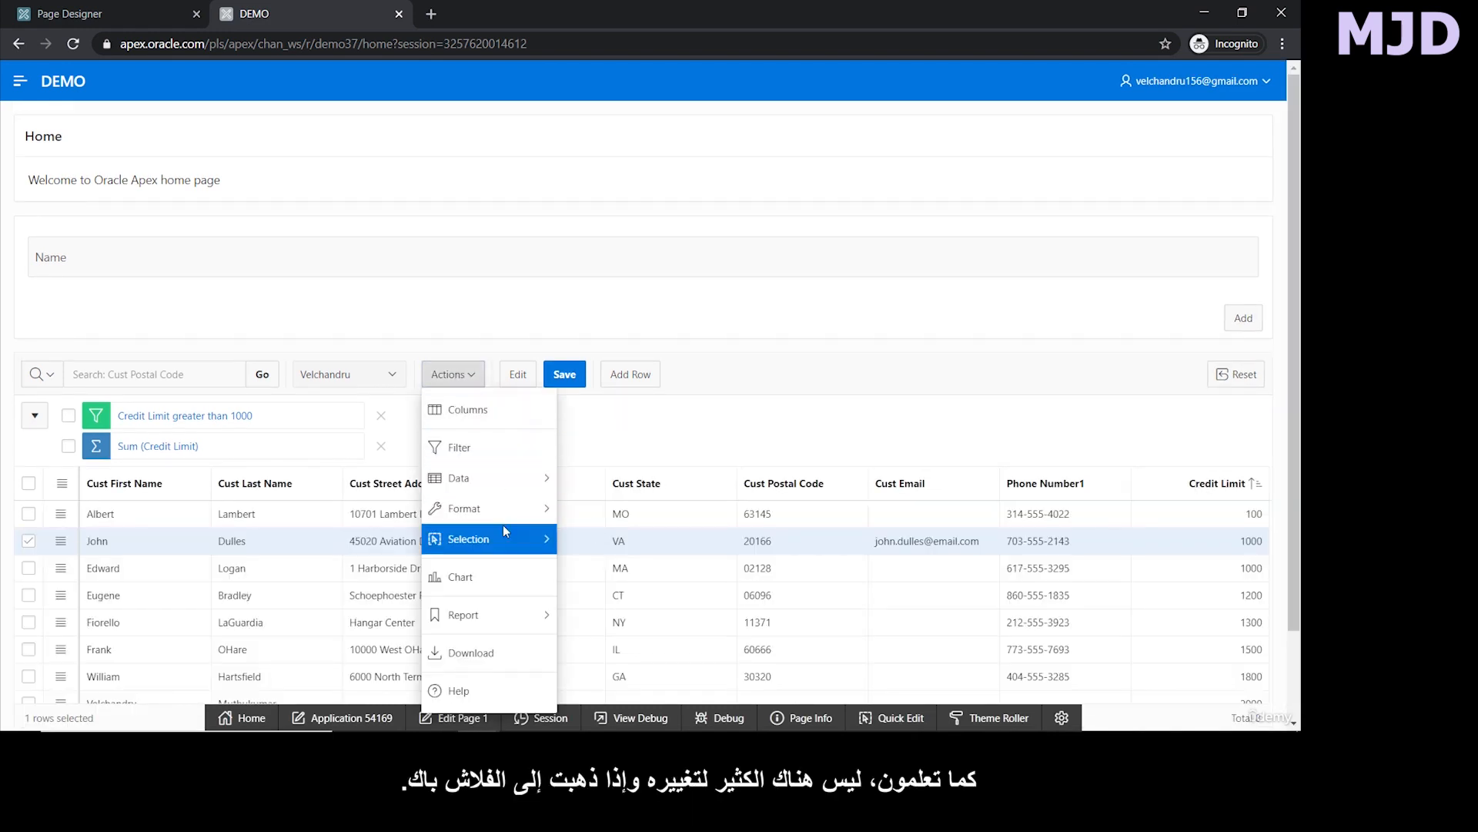
mouse_move(504, 478)
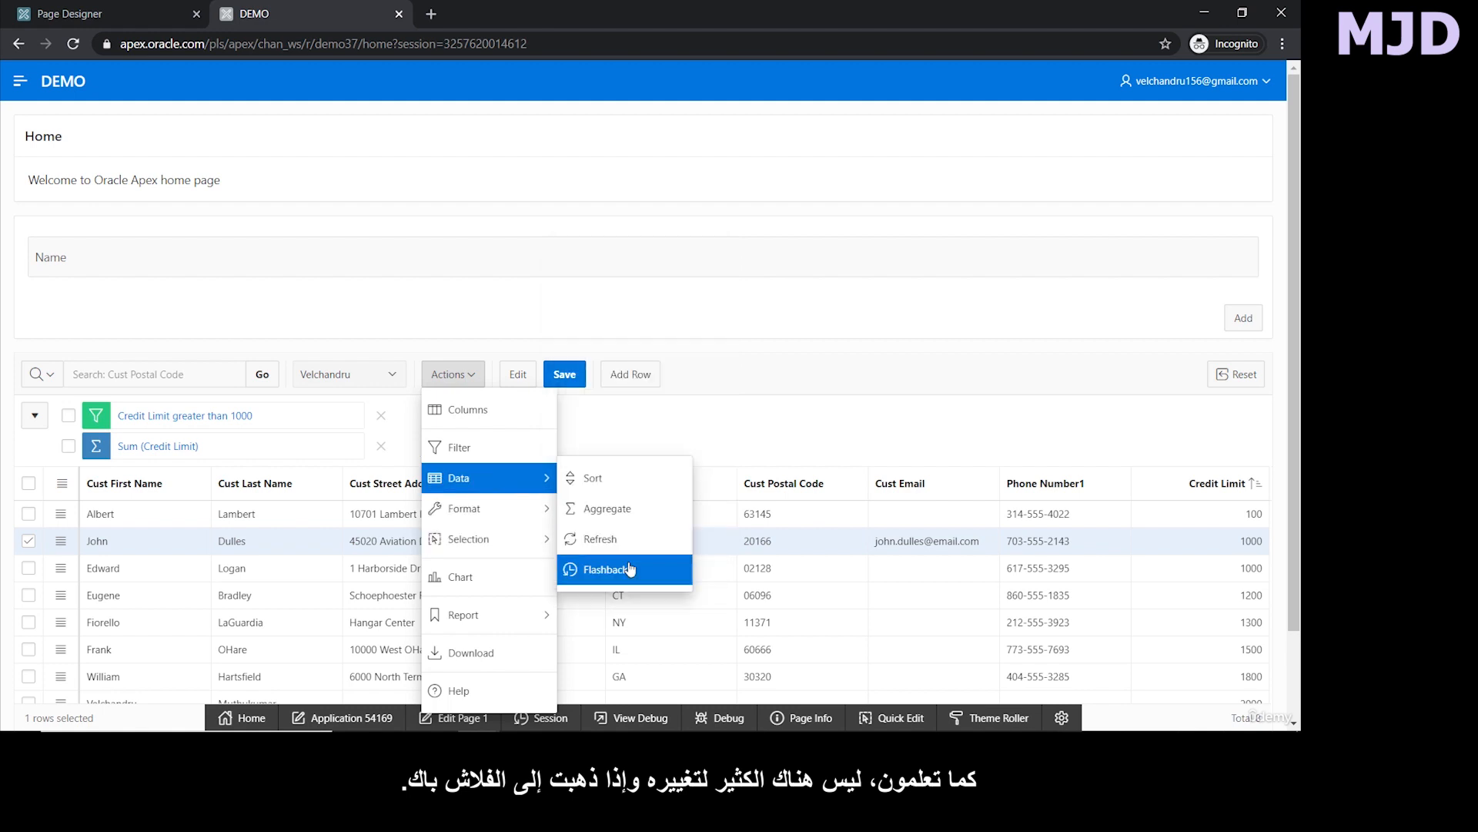
left_click(697, 416)
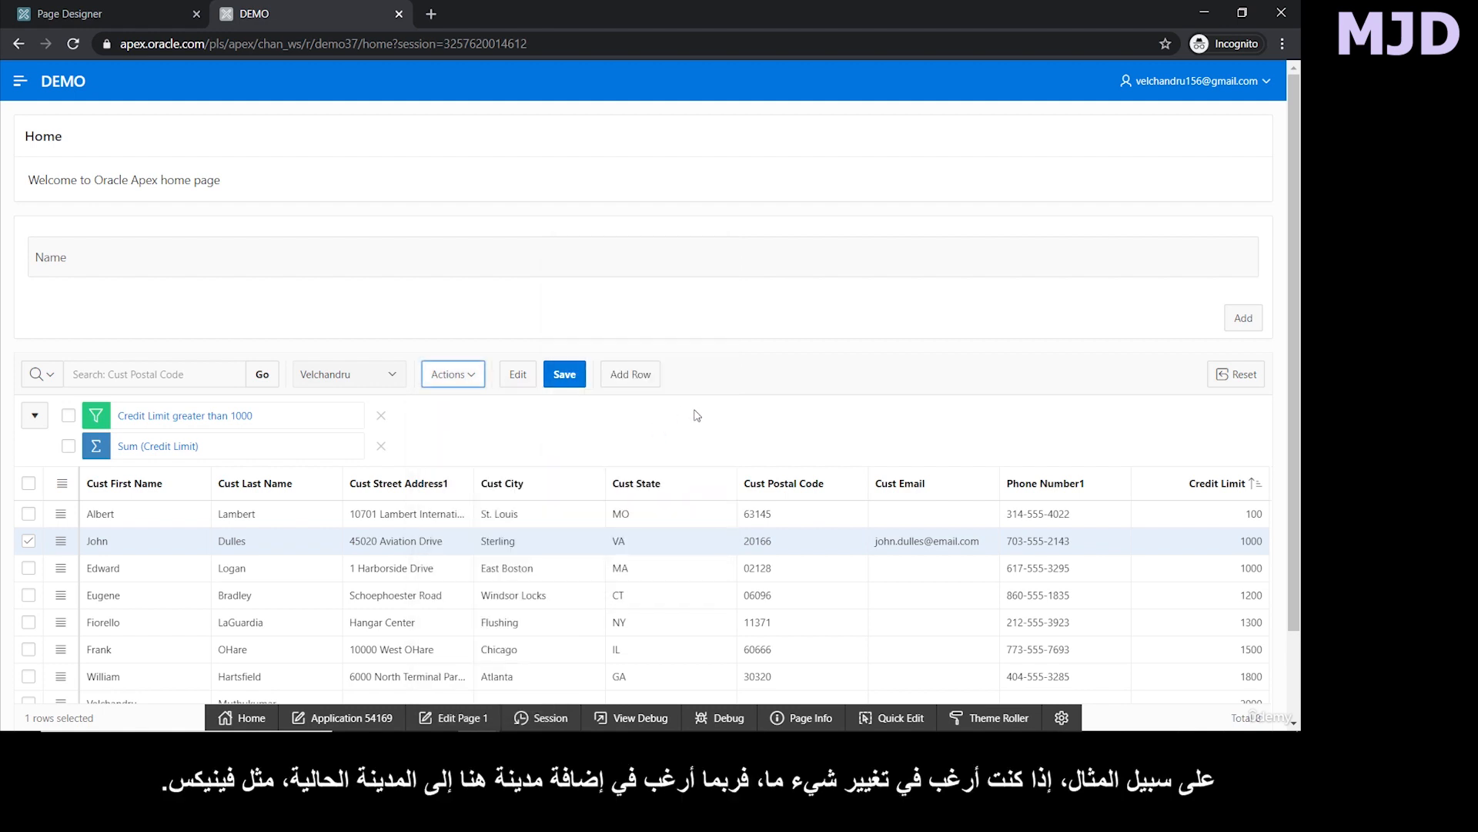
Enter Phoenix as Cust City and AZ as Cust State for the customer with the 2000 credit limit and save the grid changes.
scroll(278, 579, "down", 2)
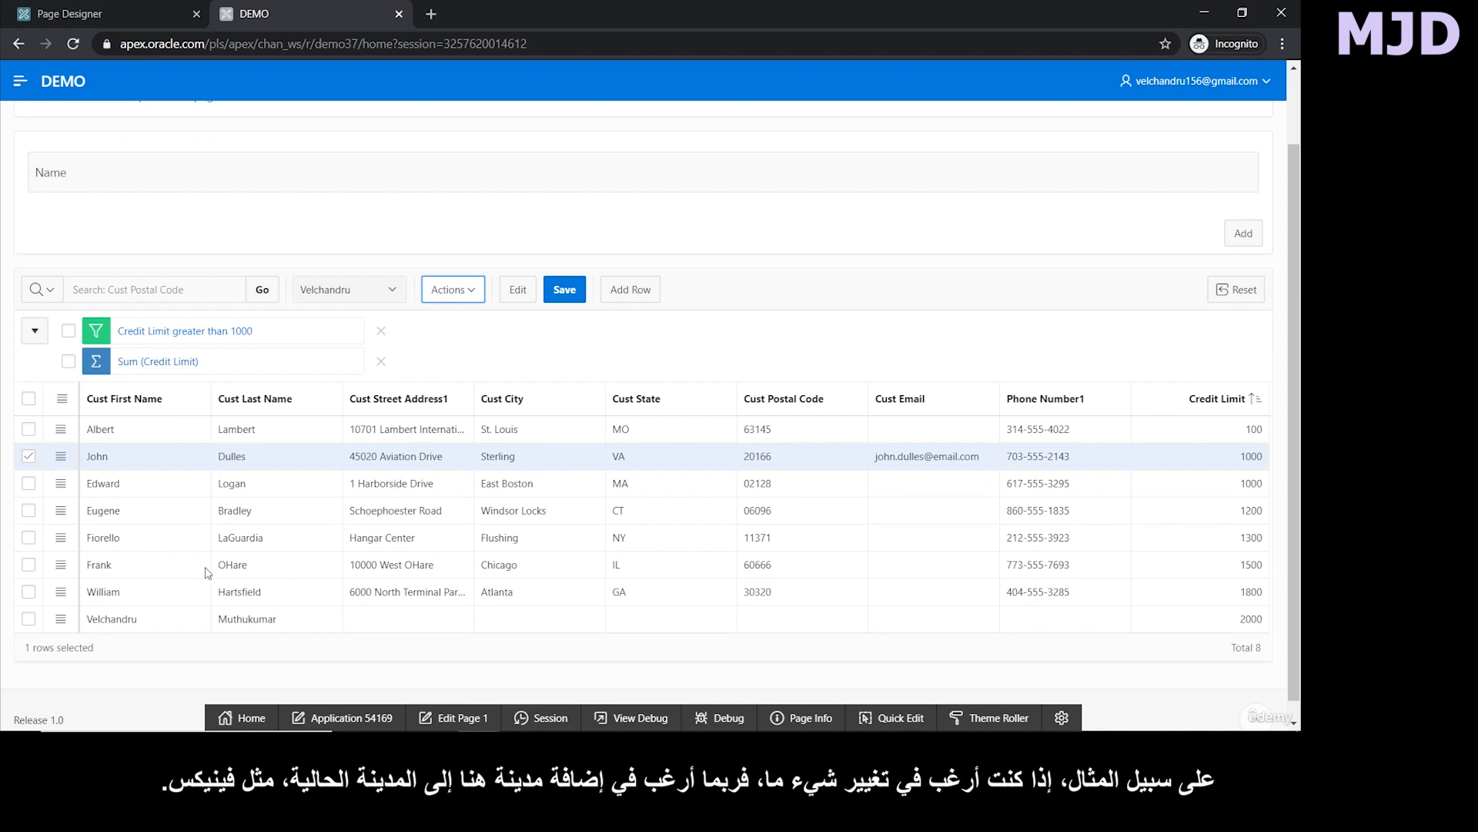
double_click(532, 621)
type("Ph")
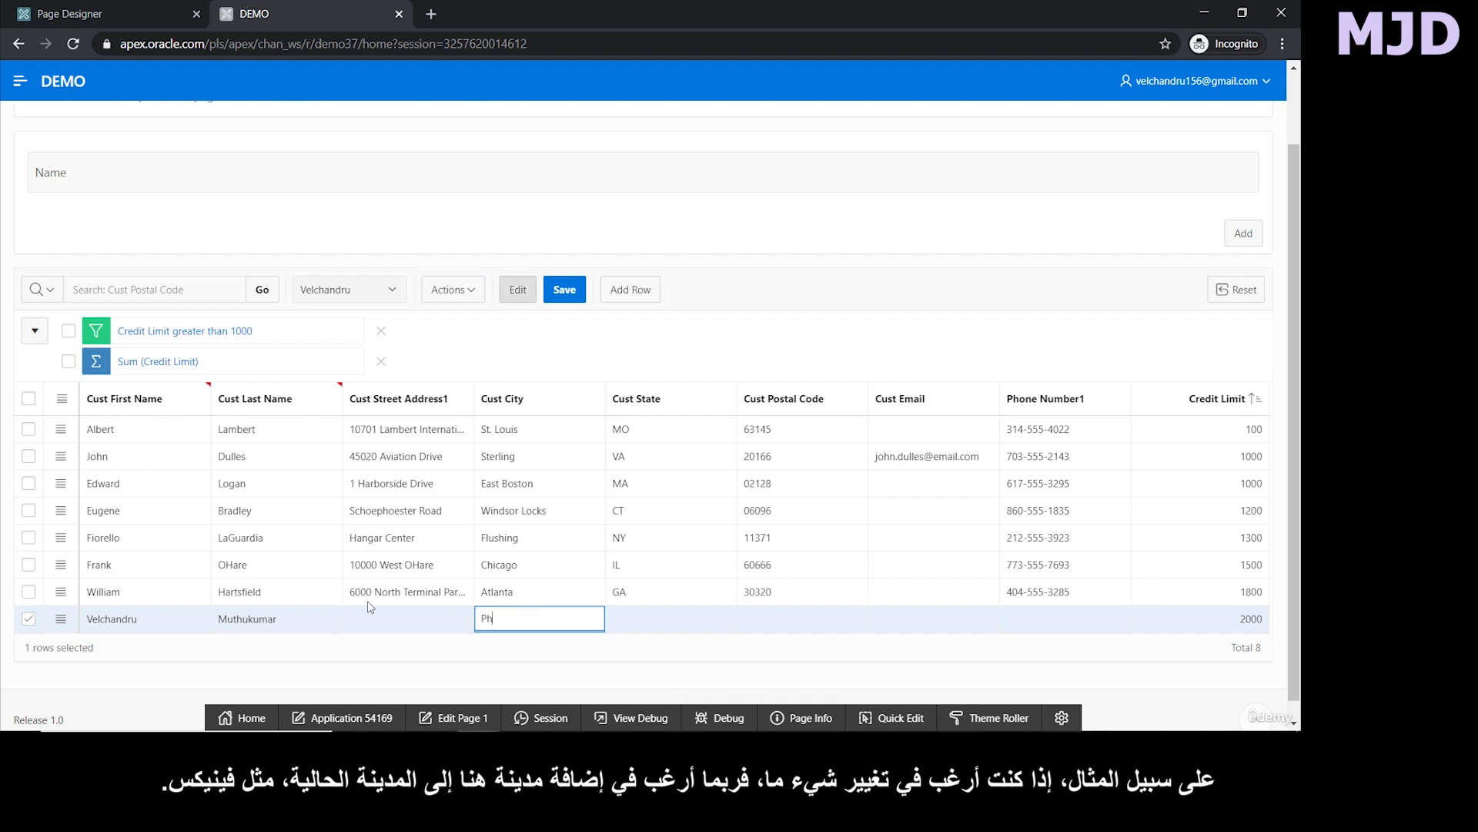
type("oenix")
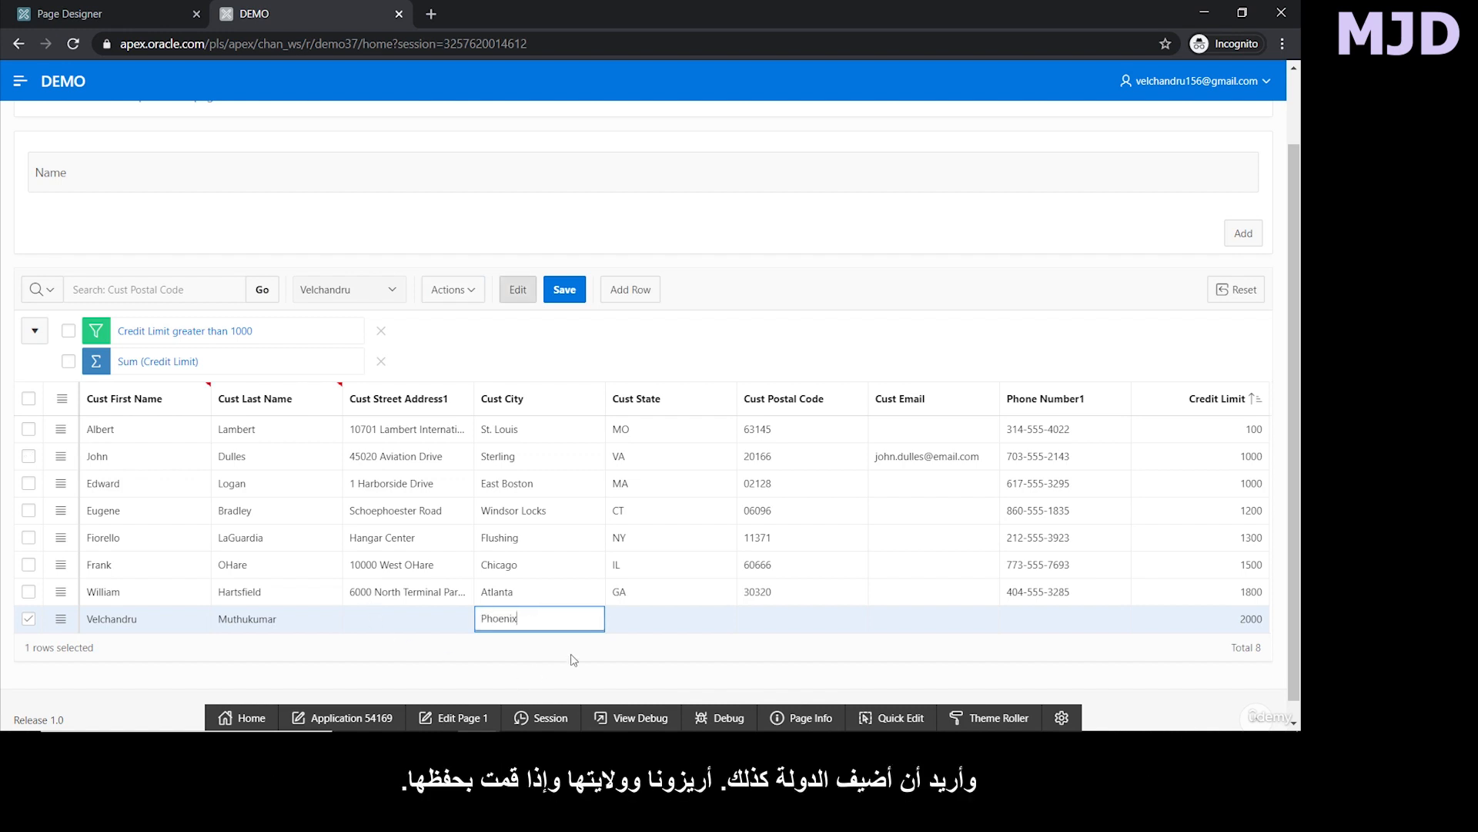
left_click(641, 622)
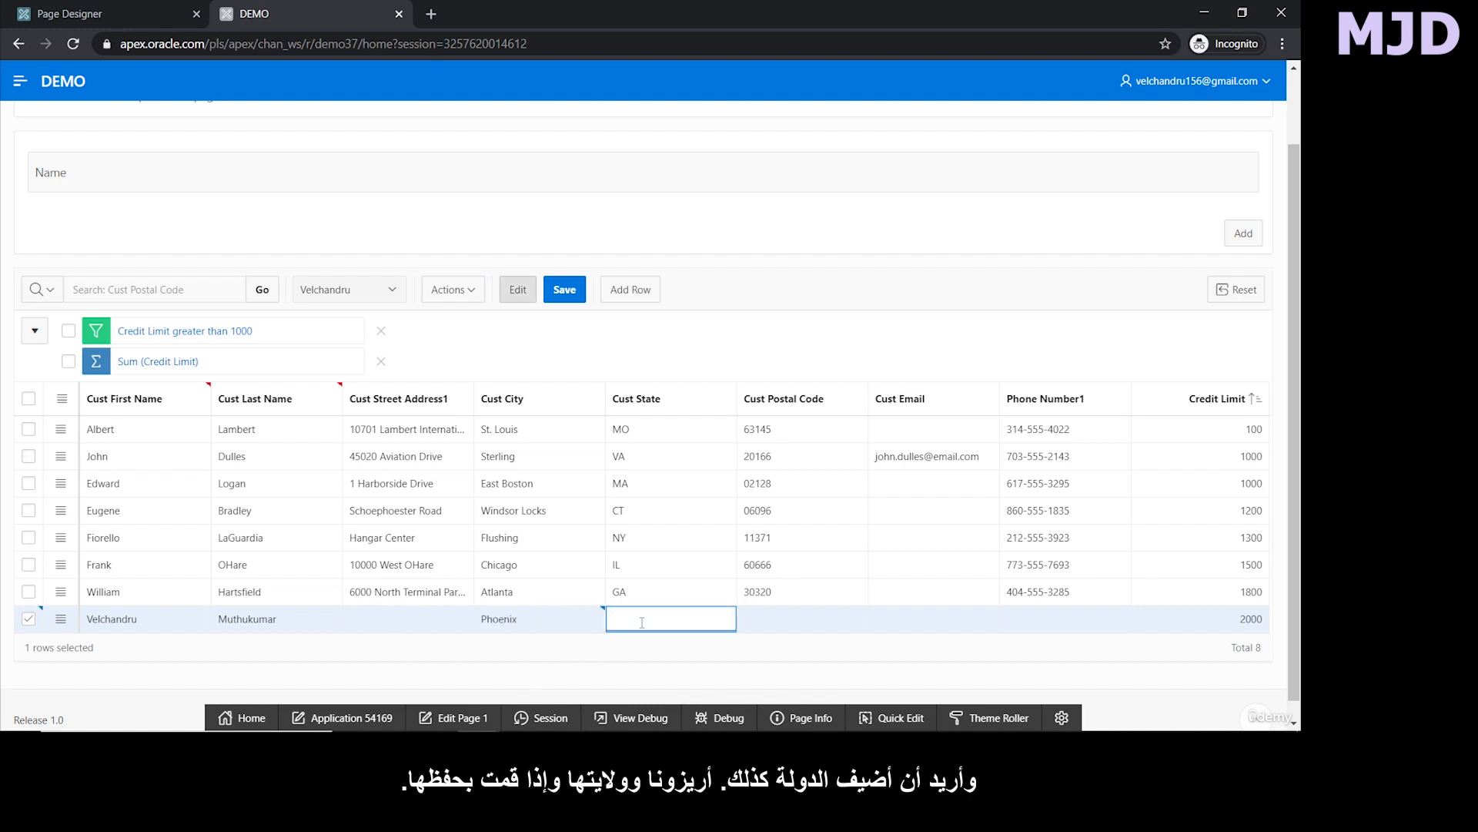
left_click(793, 683)
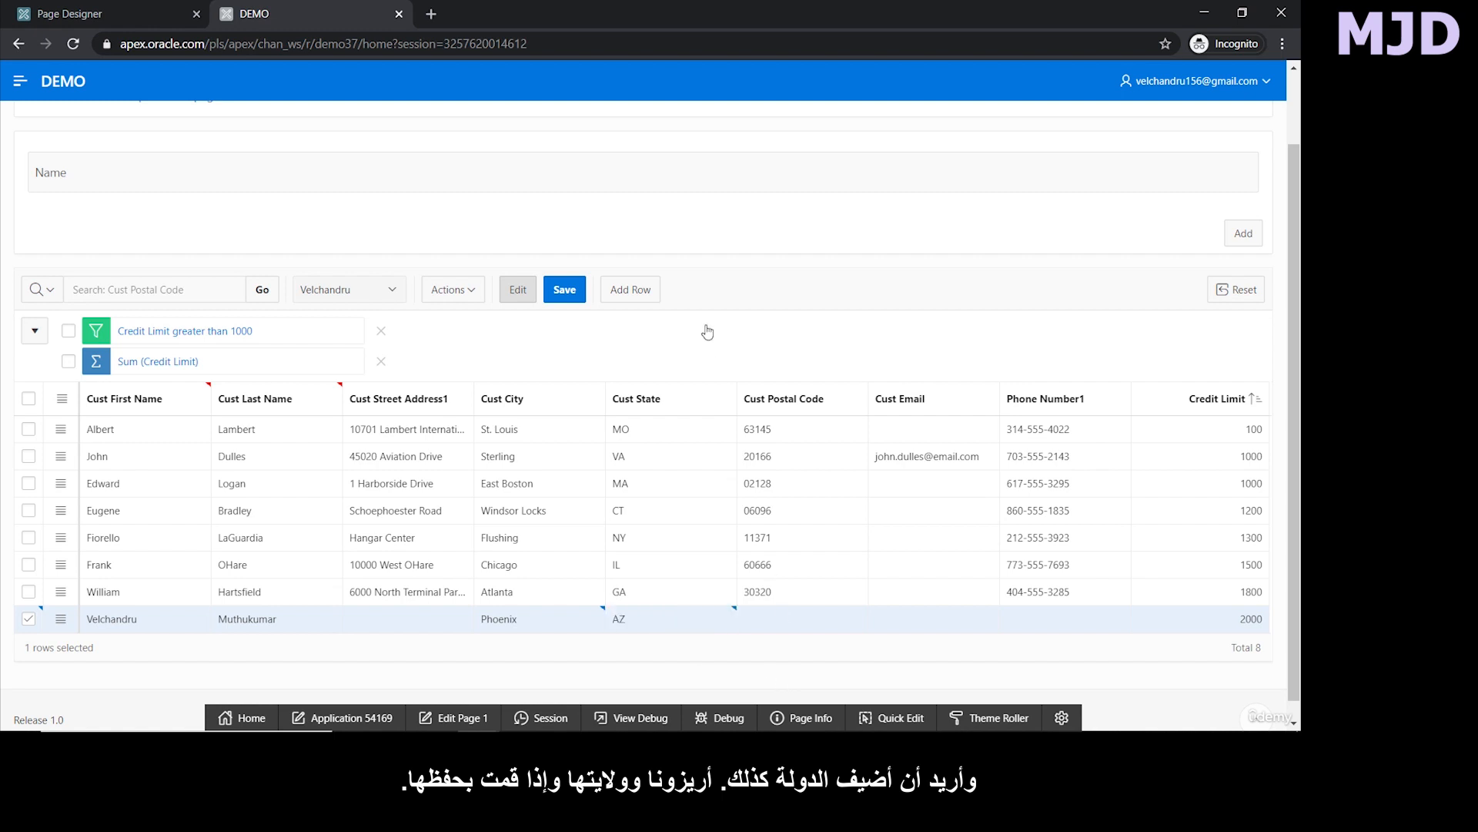
left_click(578, 291)
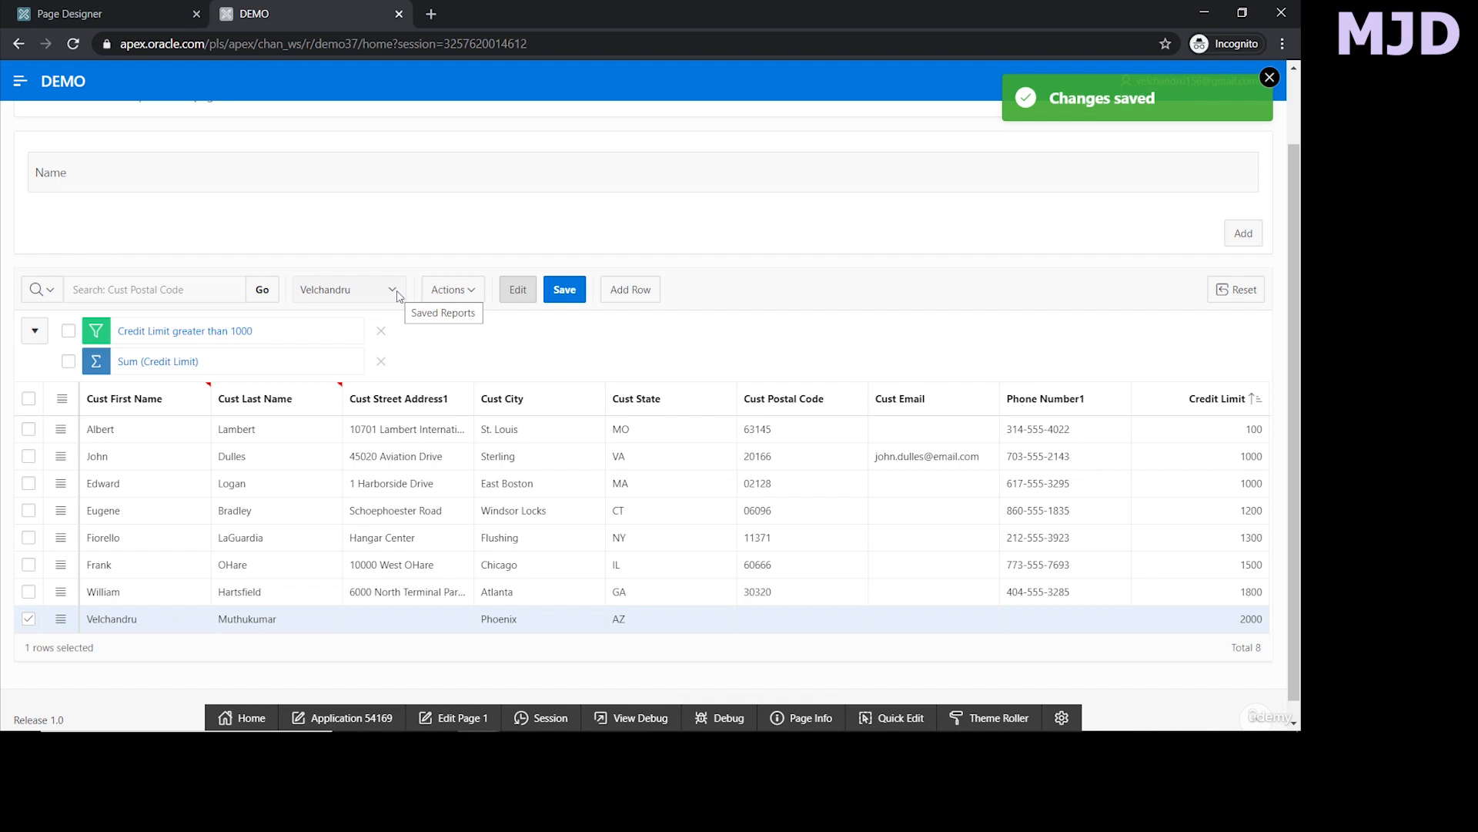
Apply a flashback to the customer grid to show the report data as of 5 minutes ago.
left_click(452, 291)
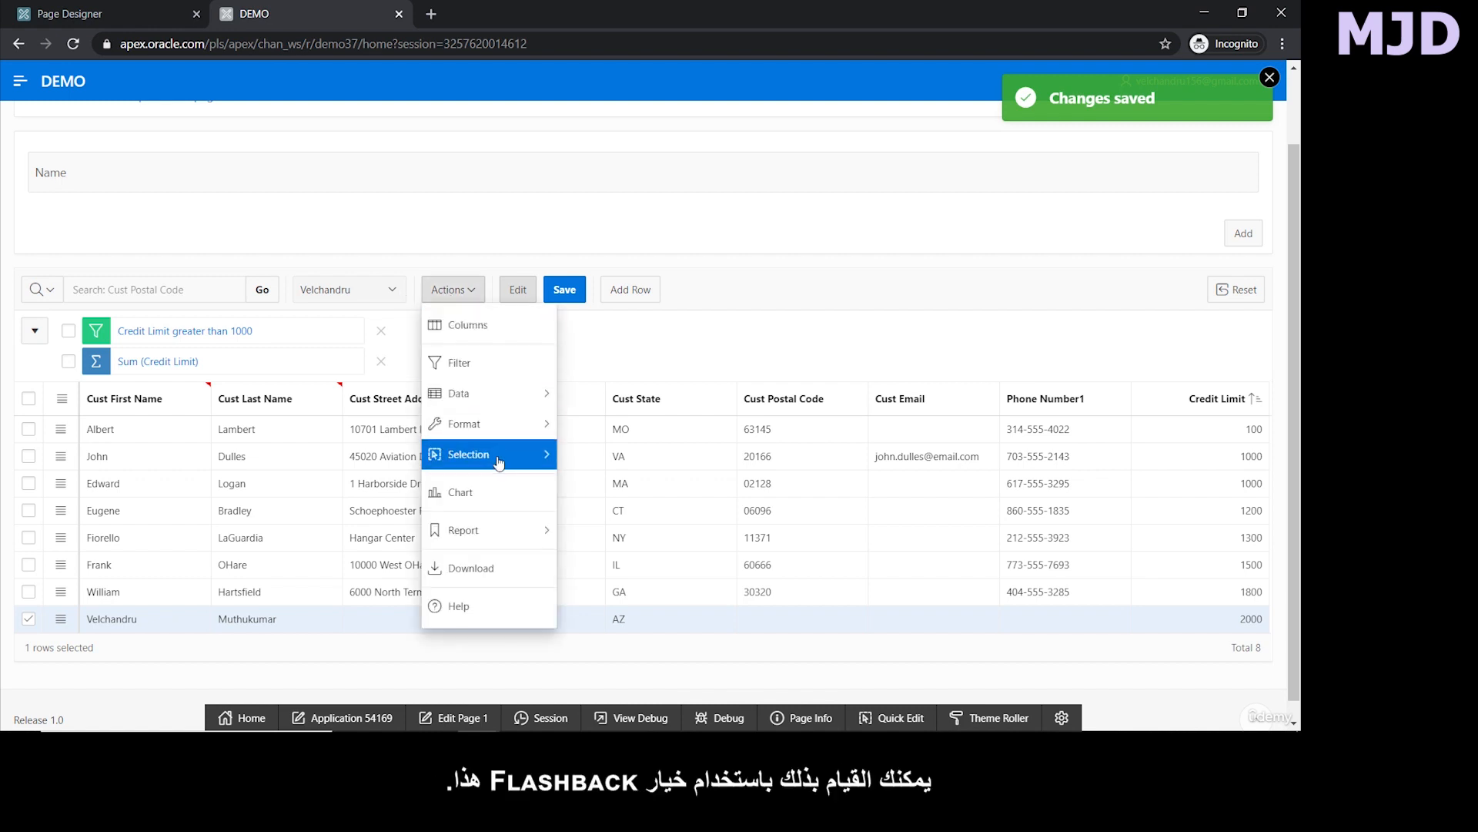
mouse_move(518, 409)
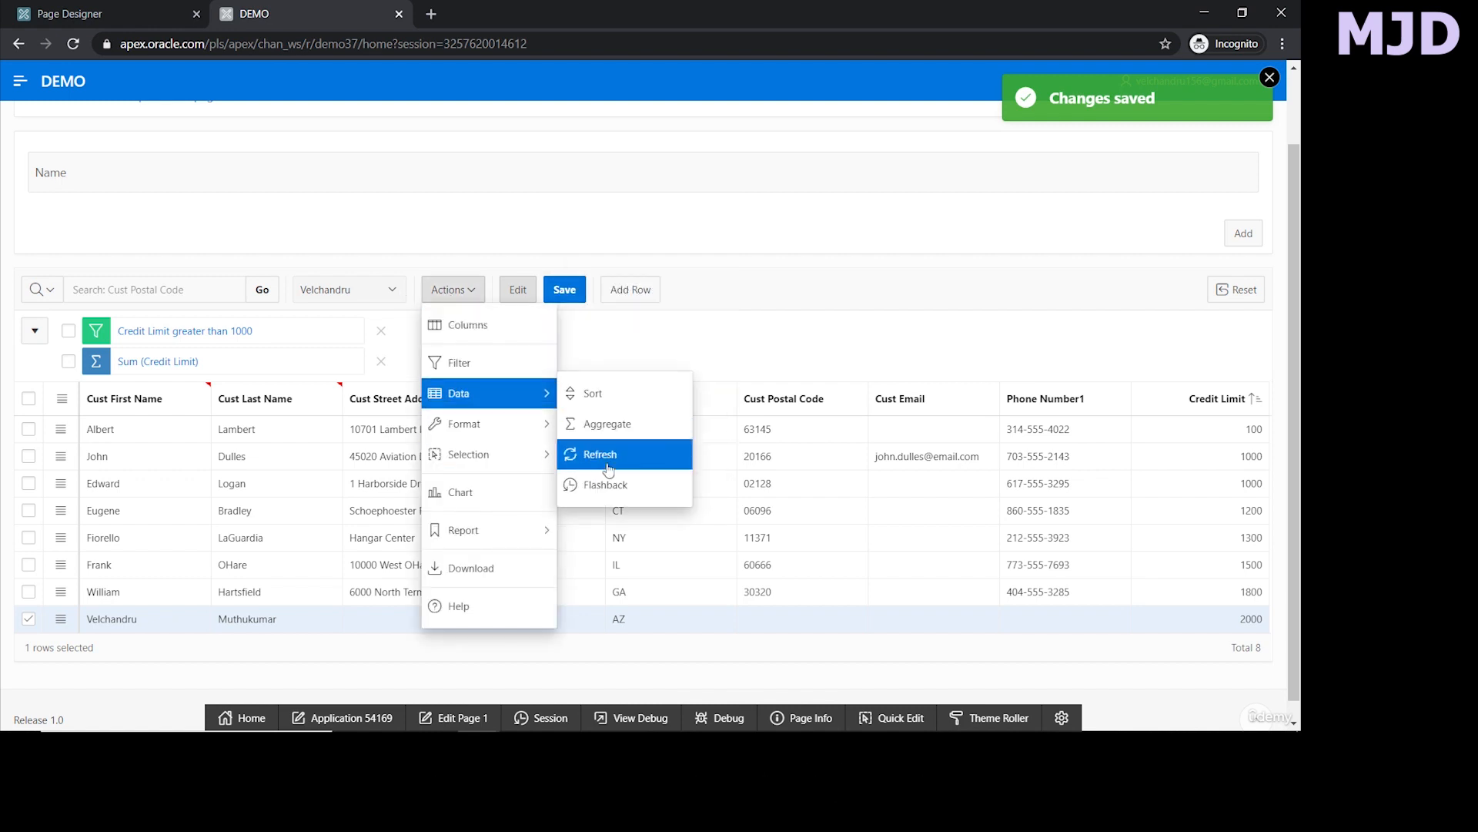
left_click(615, 483)
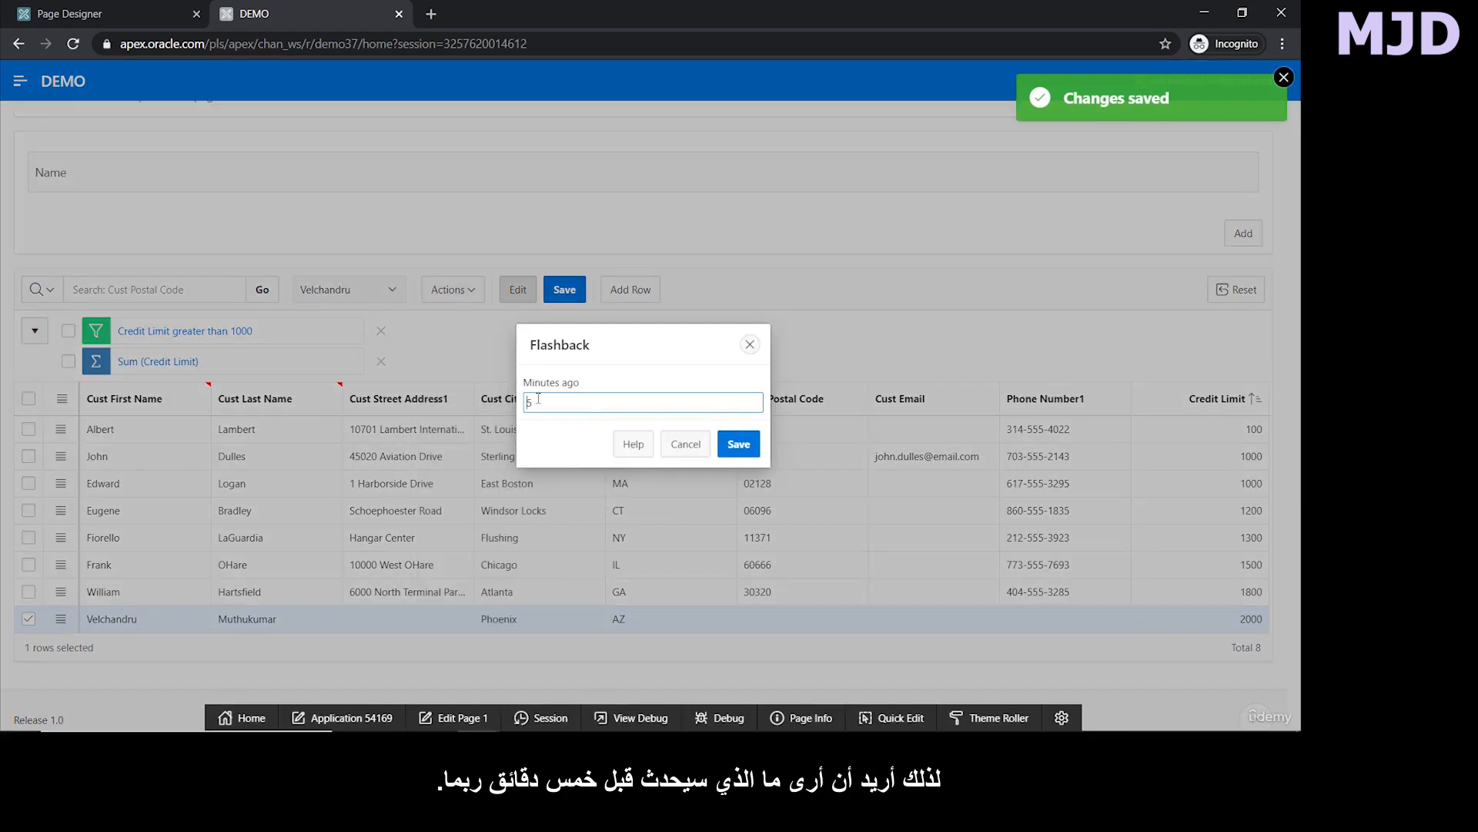
left_click(724, 450)
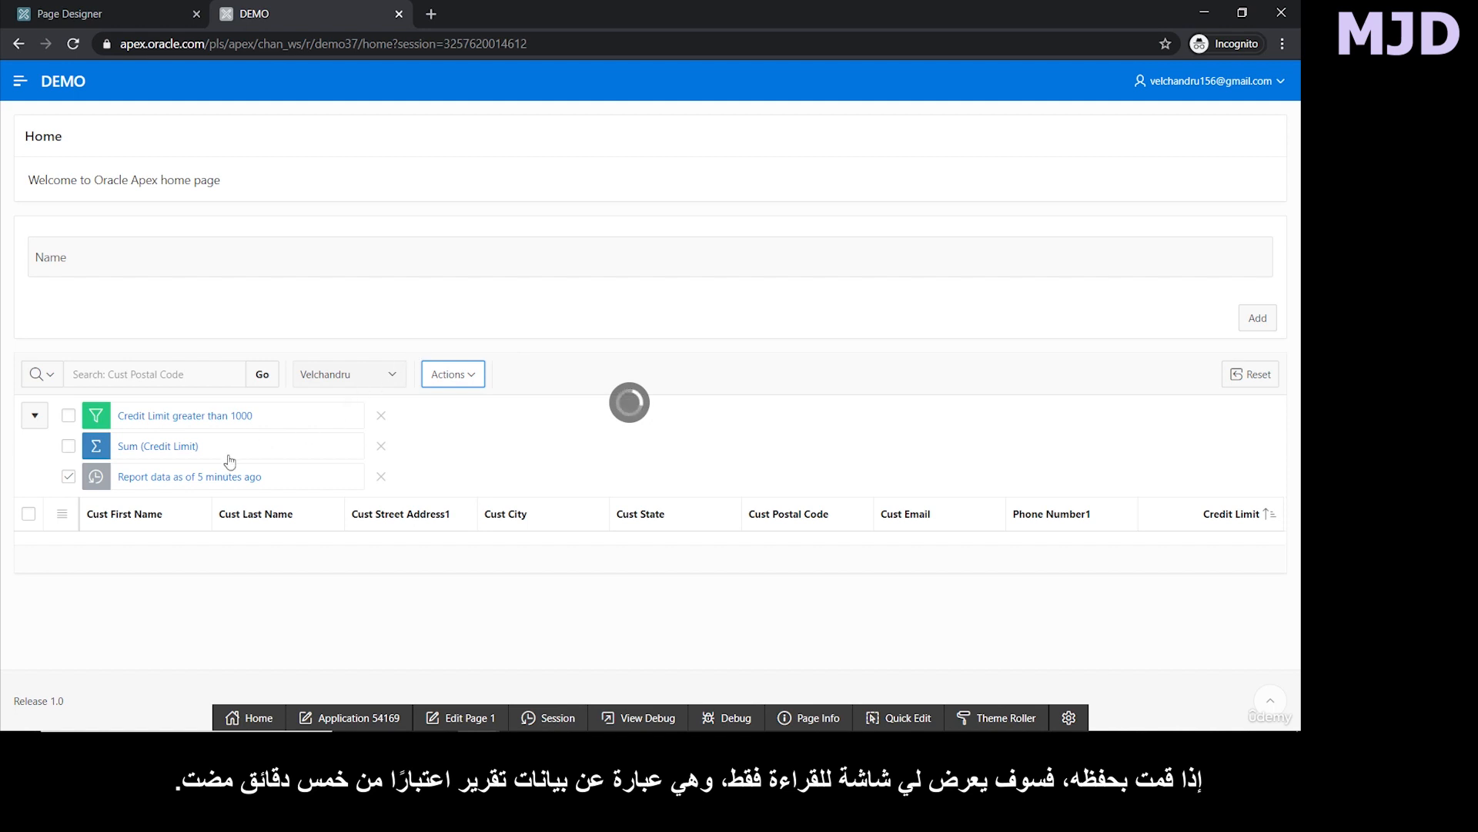
scroll(408, 578, "down", 2)
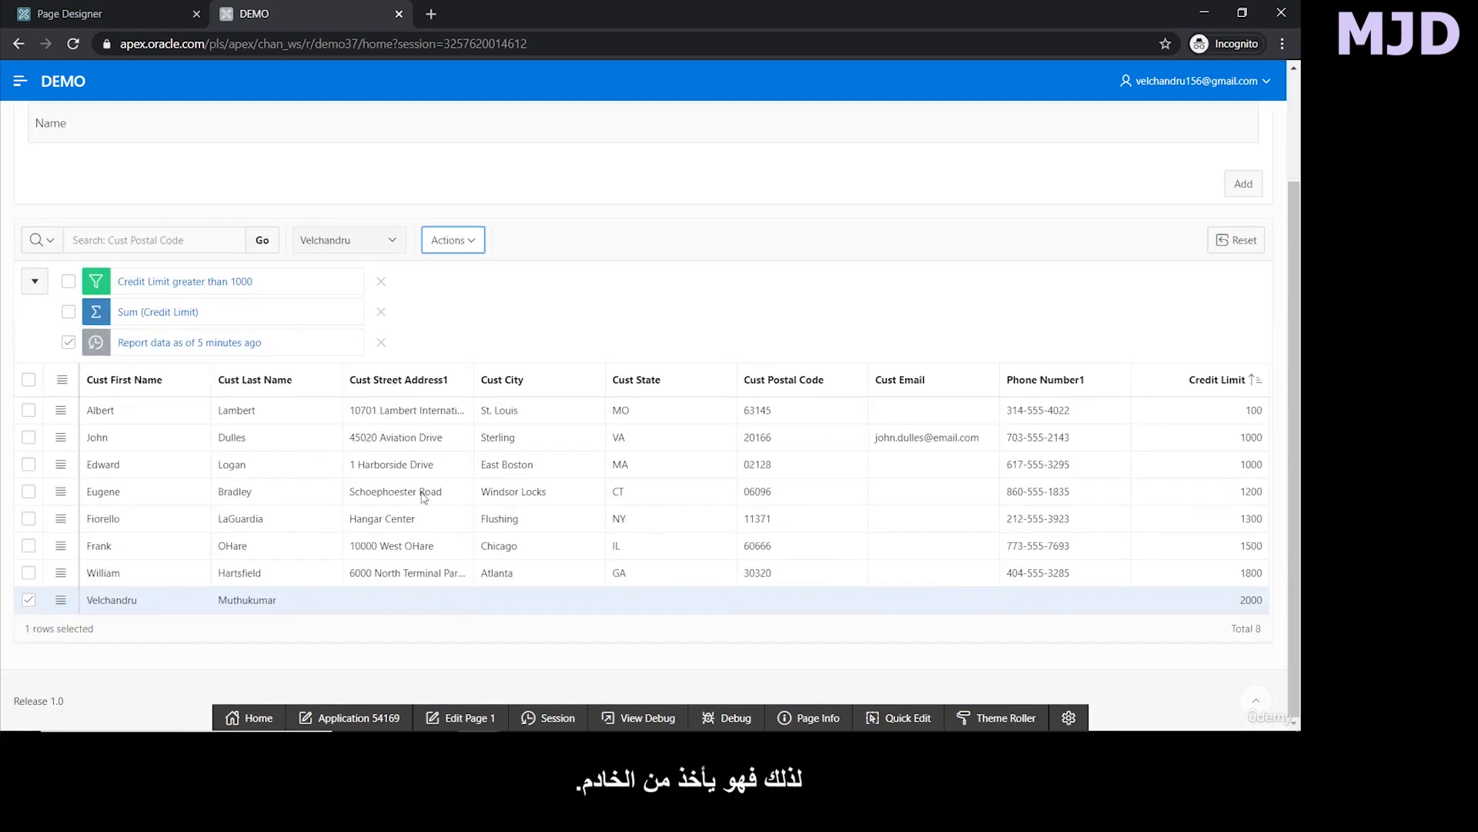
Check the address, city and state cells of the customer with the 2000 credit limit and disable the flashback.
left_click(409, 602)
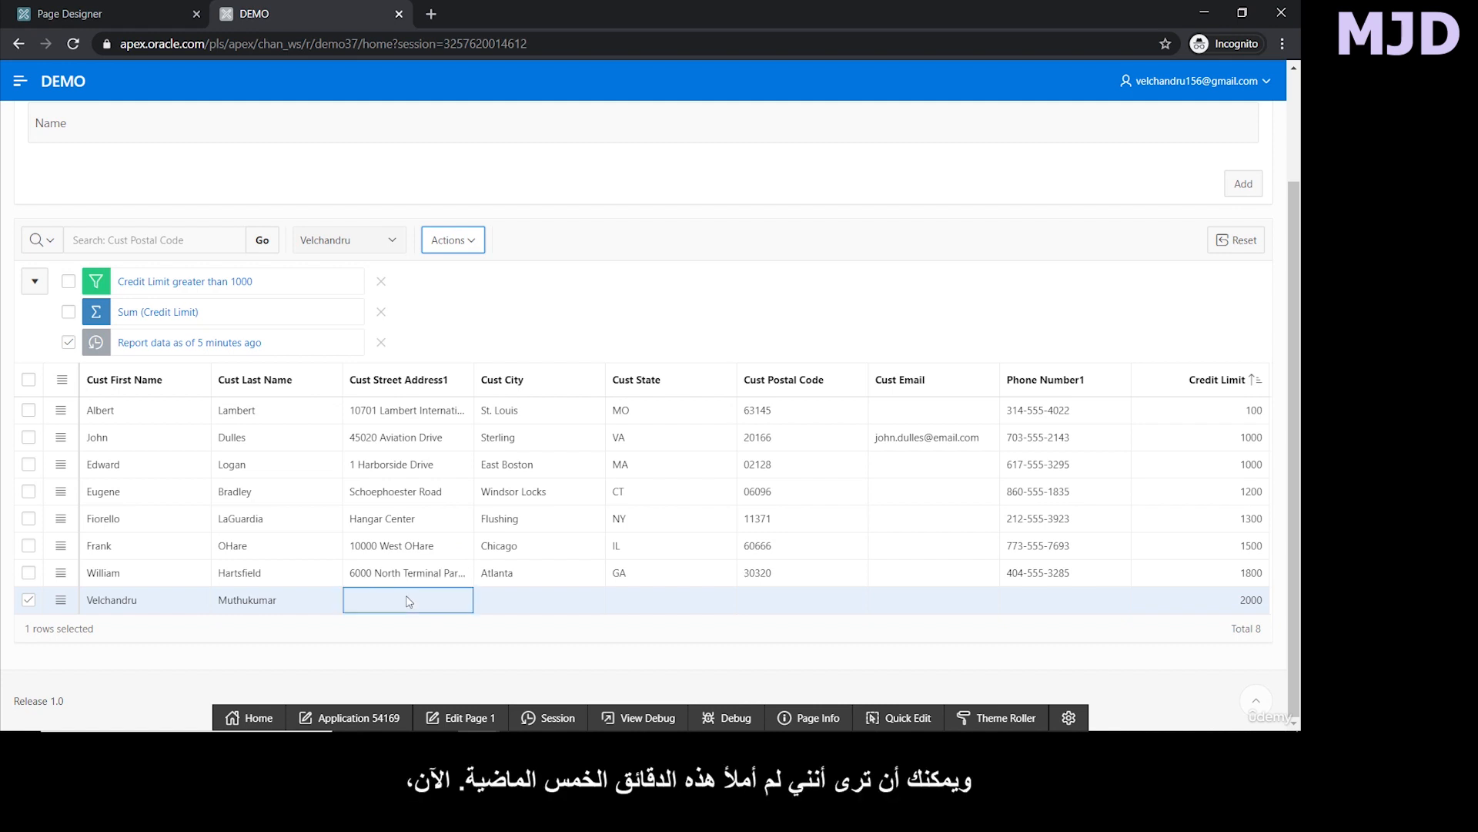
left_click(532, 609)
left_click(654, 609)
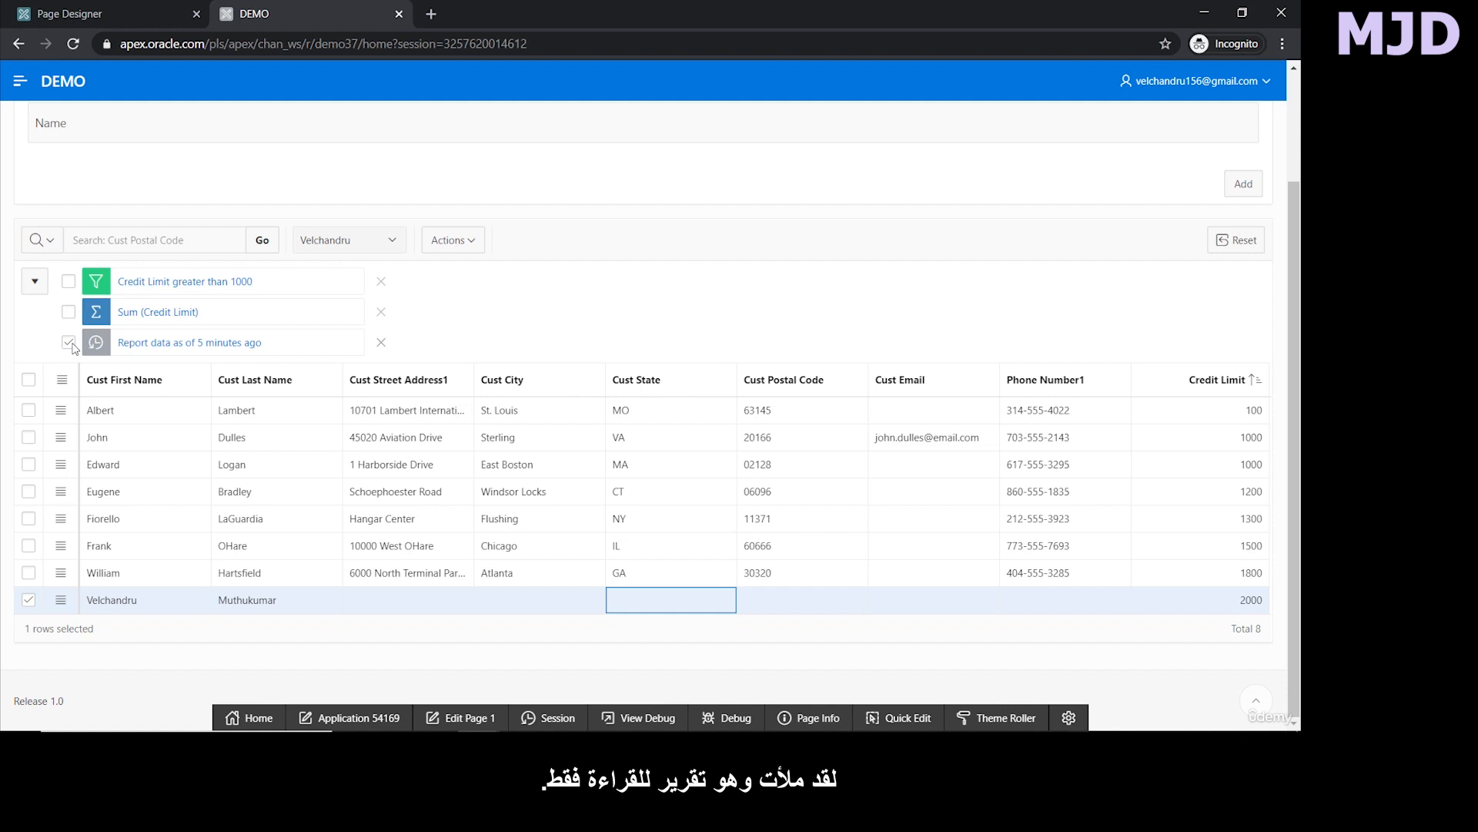
left_click(617, 443)
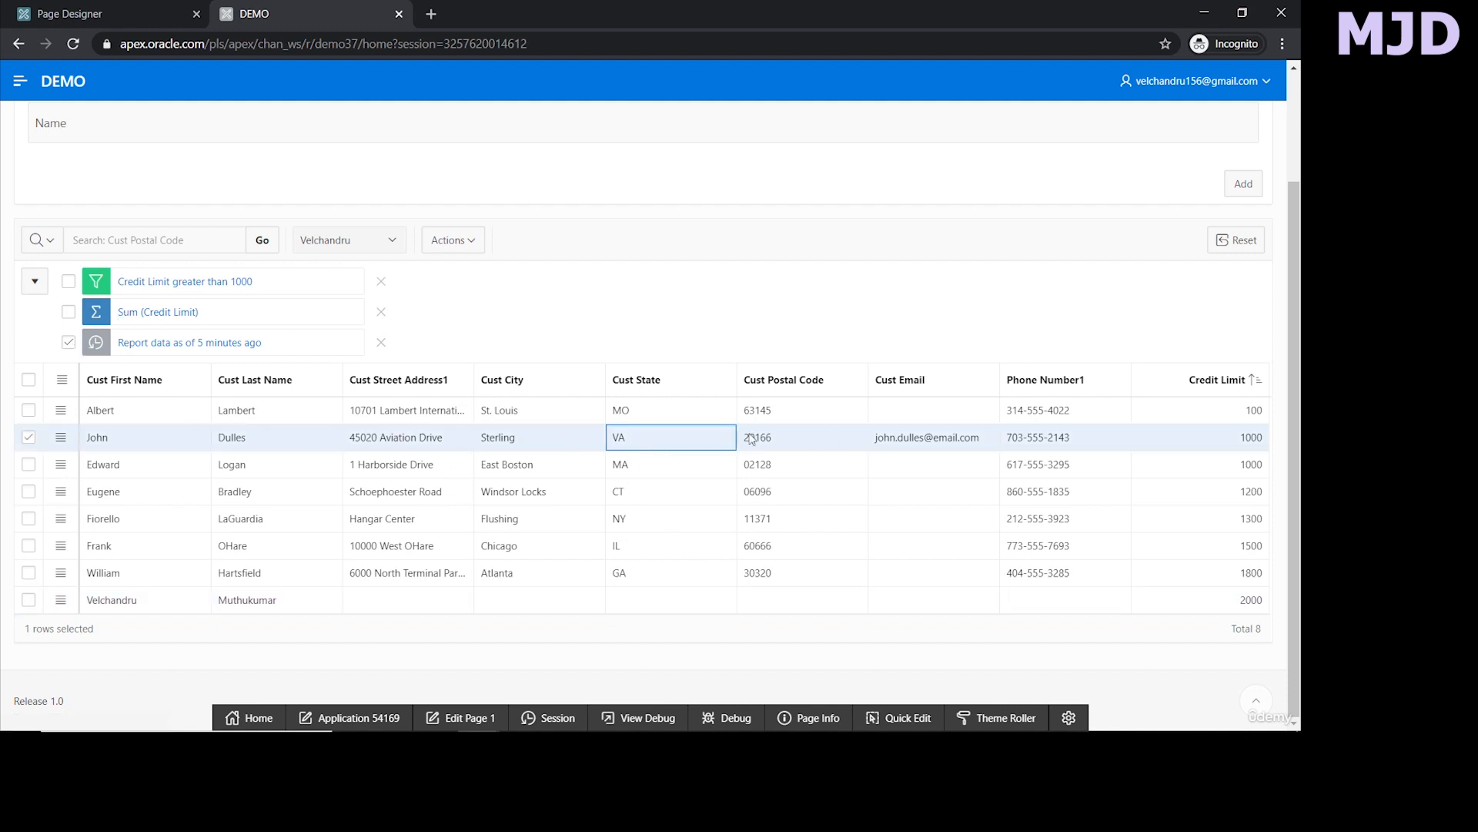
left_click(68, 343)
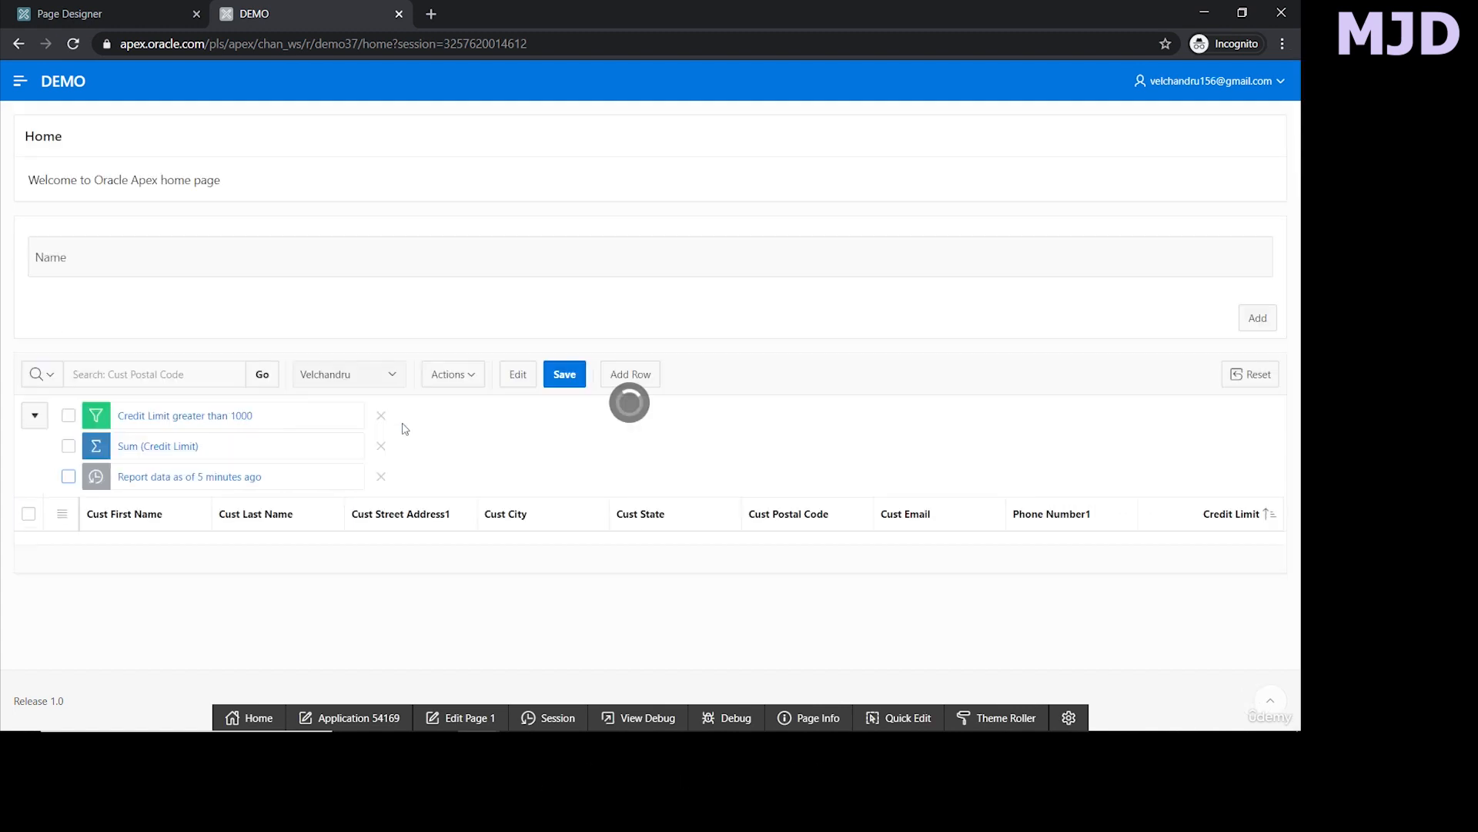
scroll(308, 394, "down", 2)
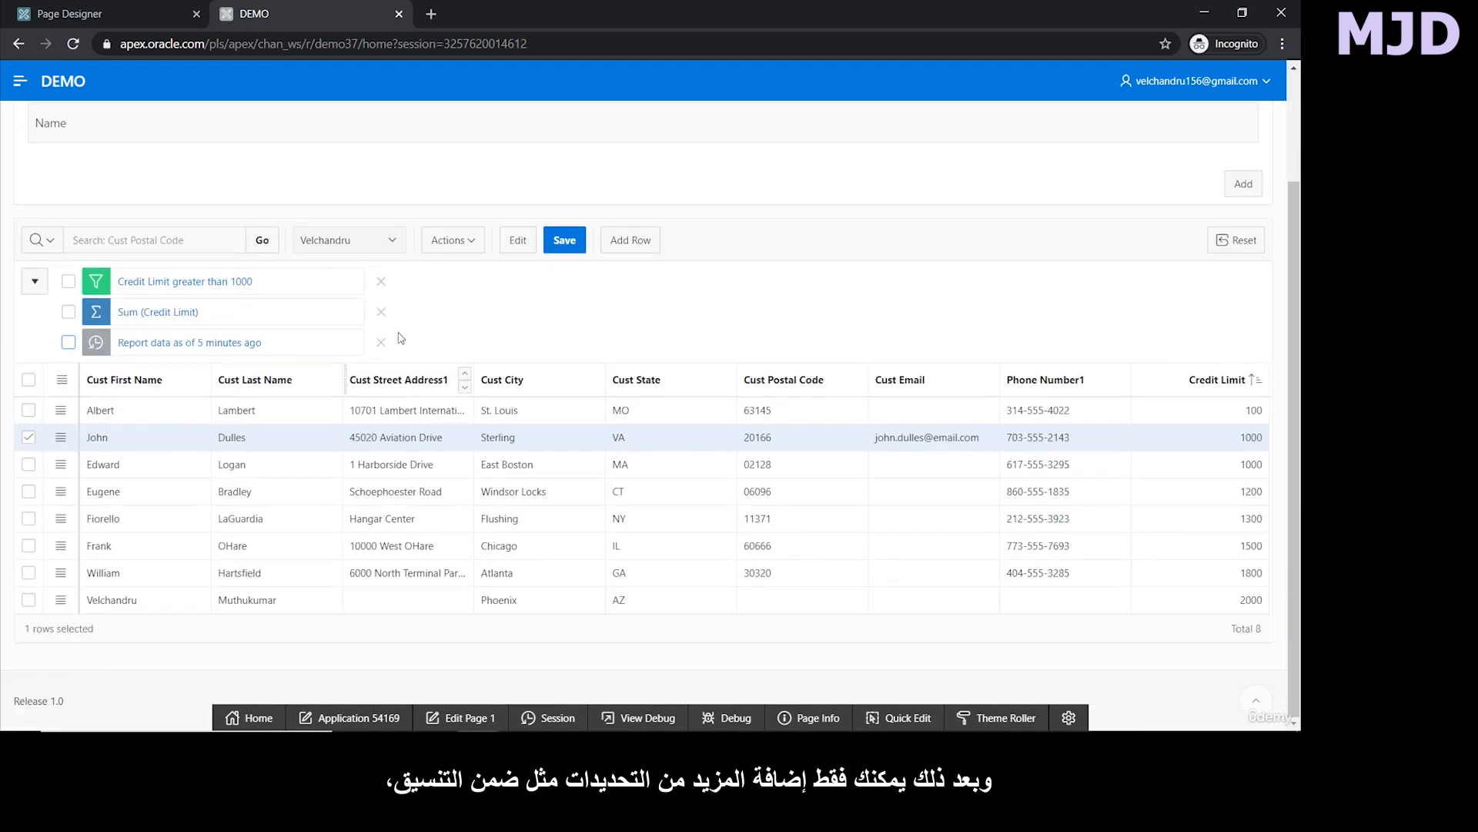
Create a control break for the grid on the Cust City column.
left_click(436, 243)
mouse_move(527, 378)
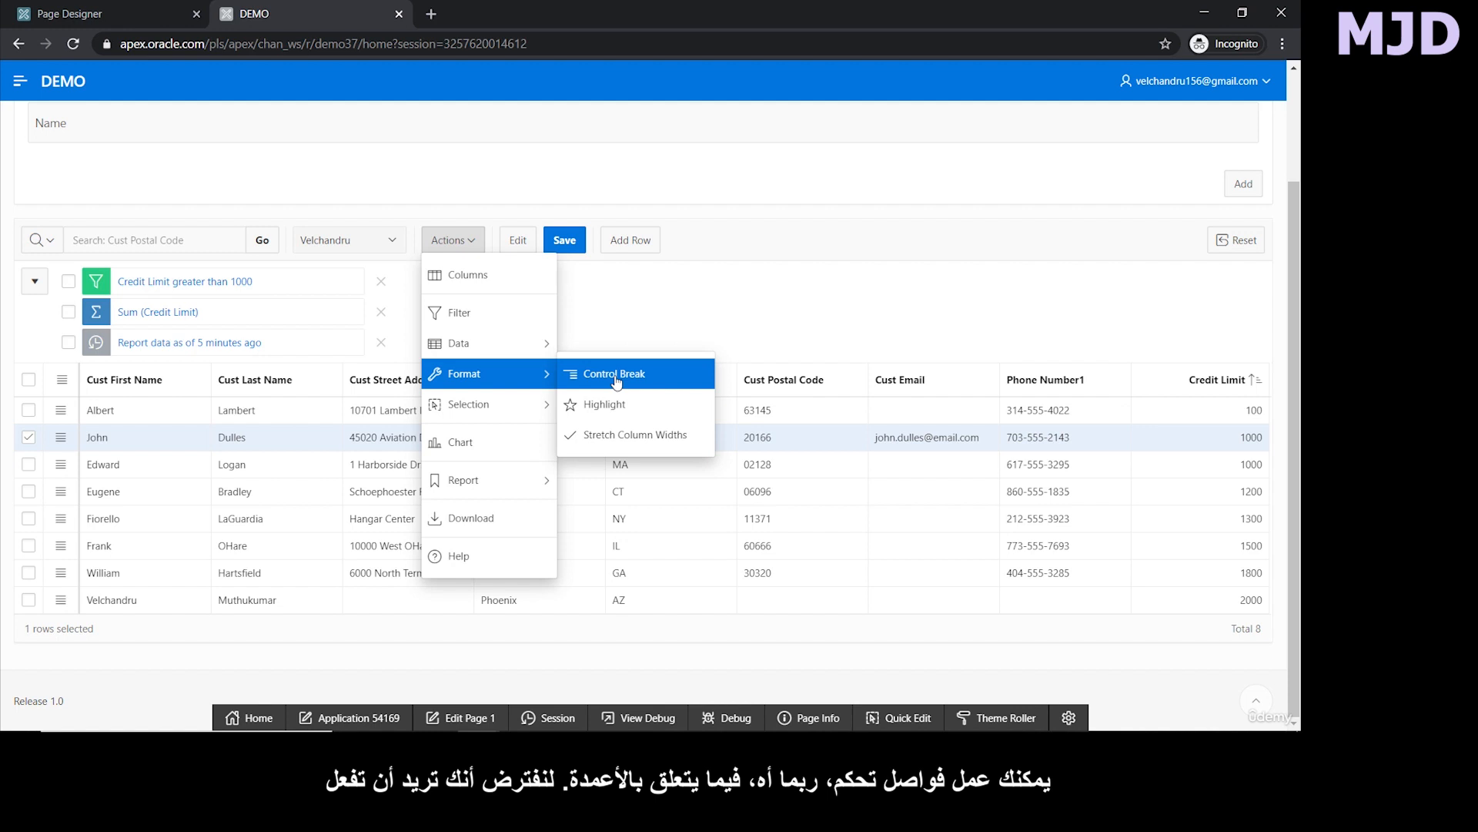
left_click(617, 375)
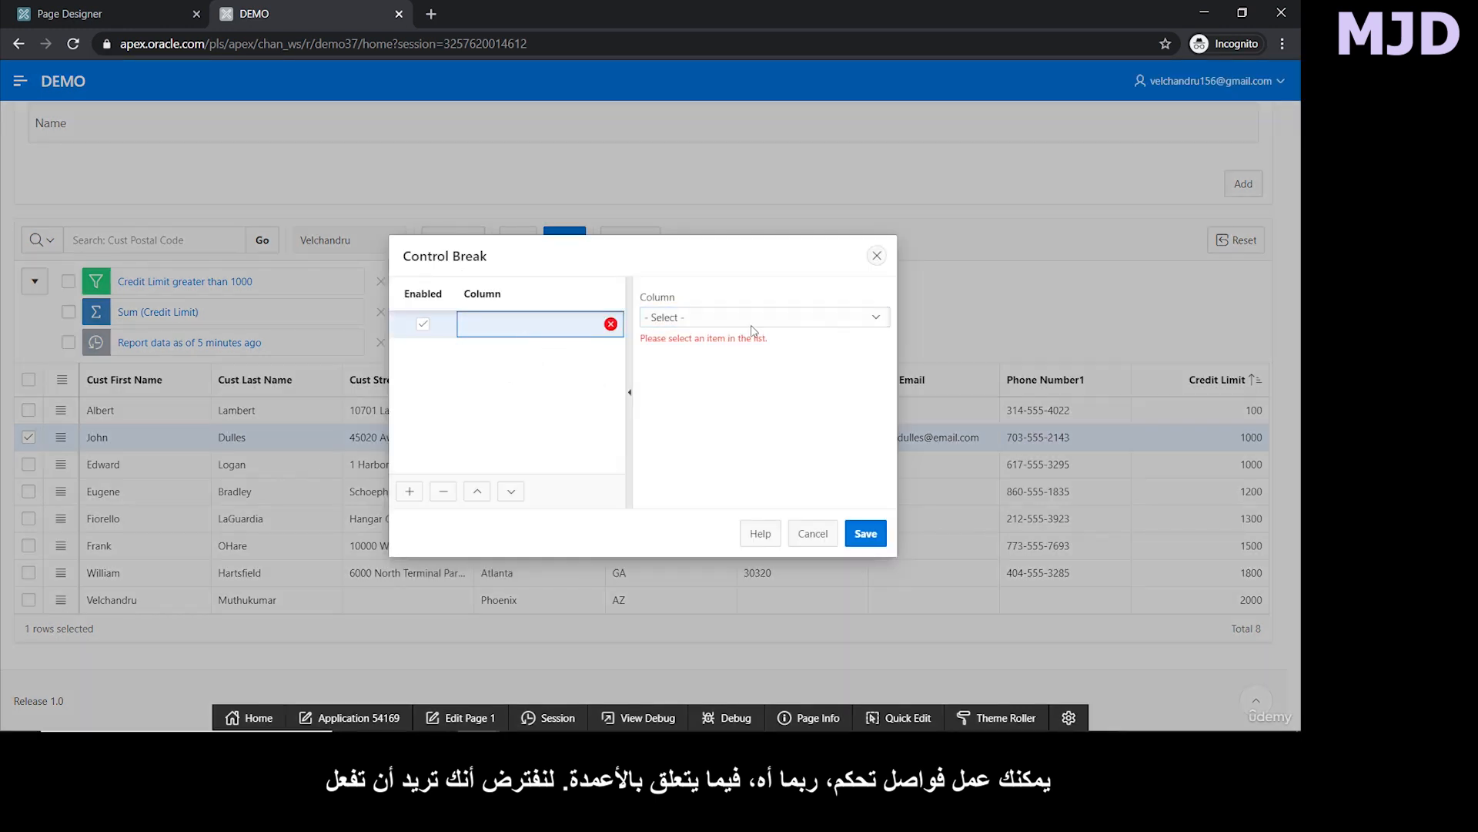
left_click_drag(723, 246, 898, 183)
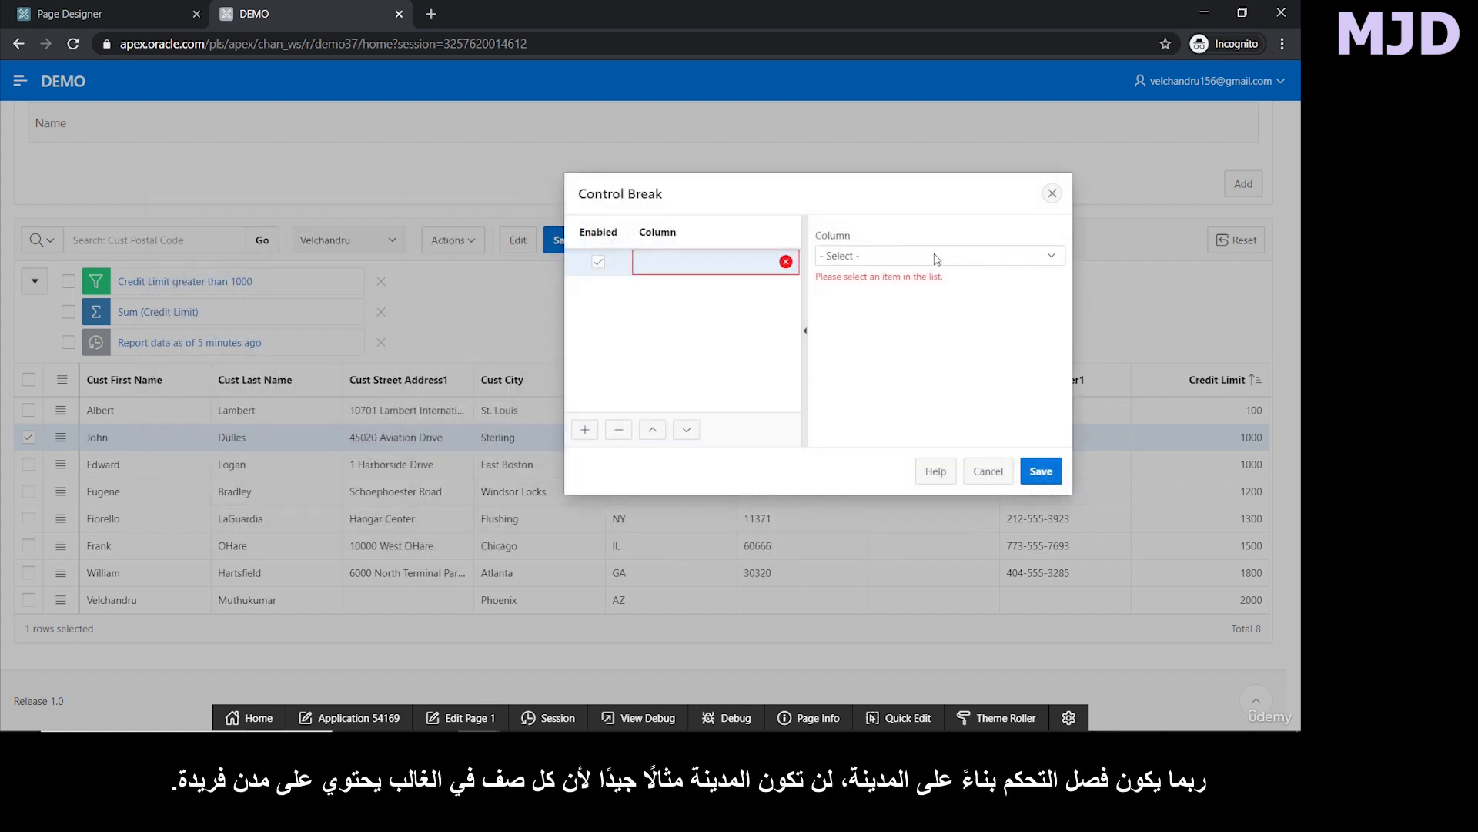
left_click(936, 257)
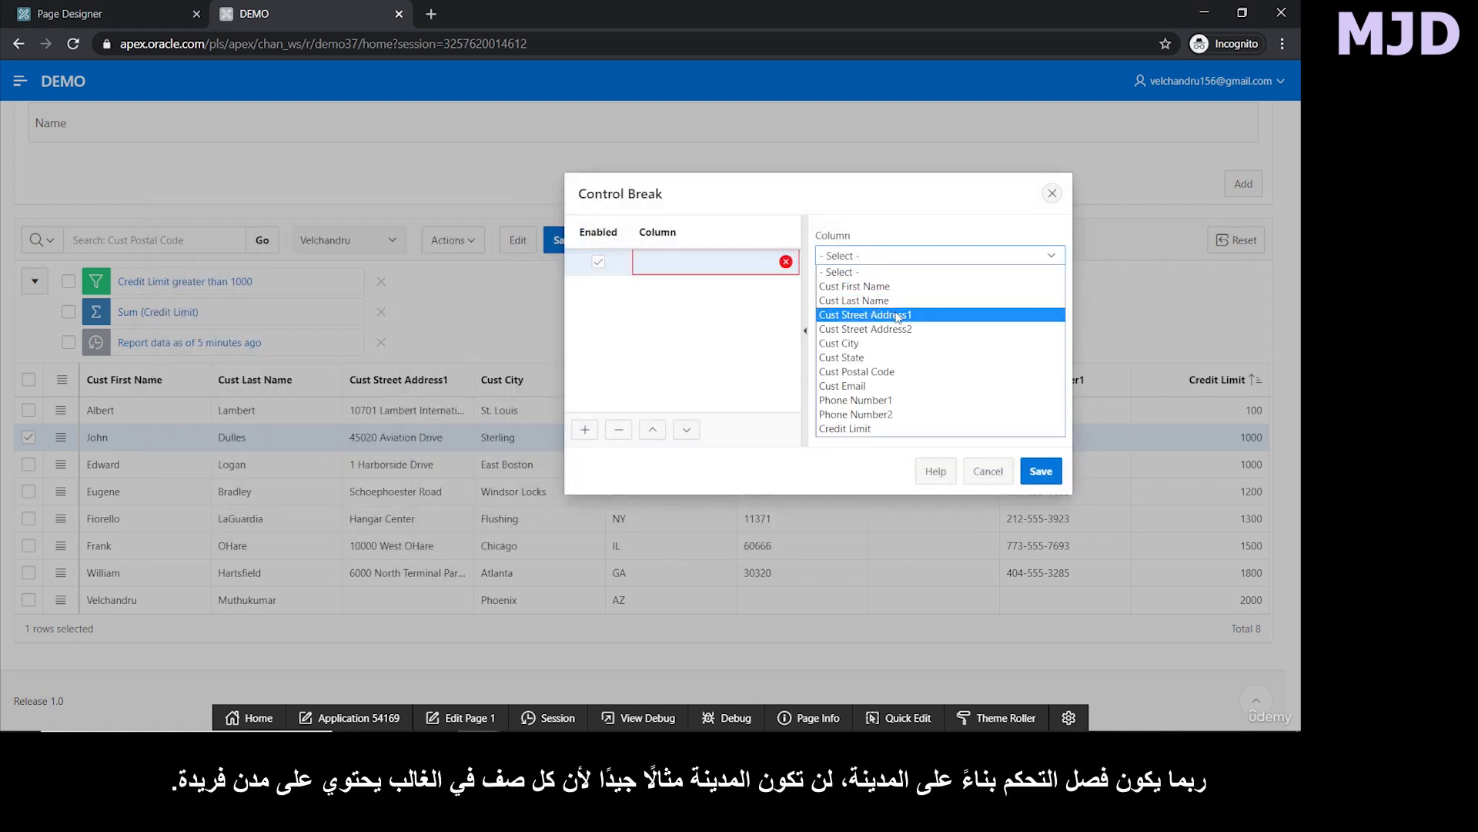
left_click(872, 344)
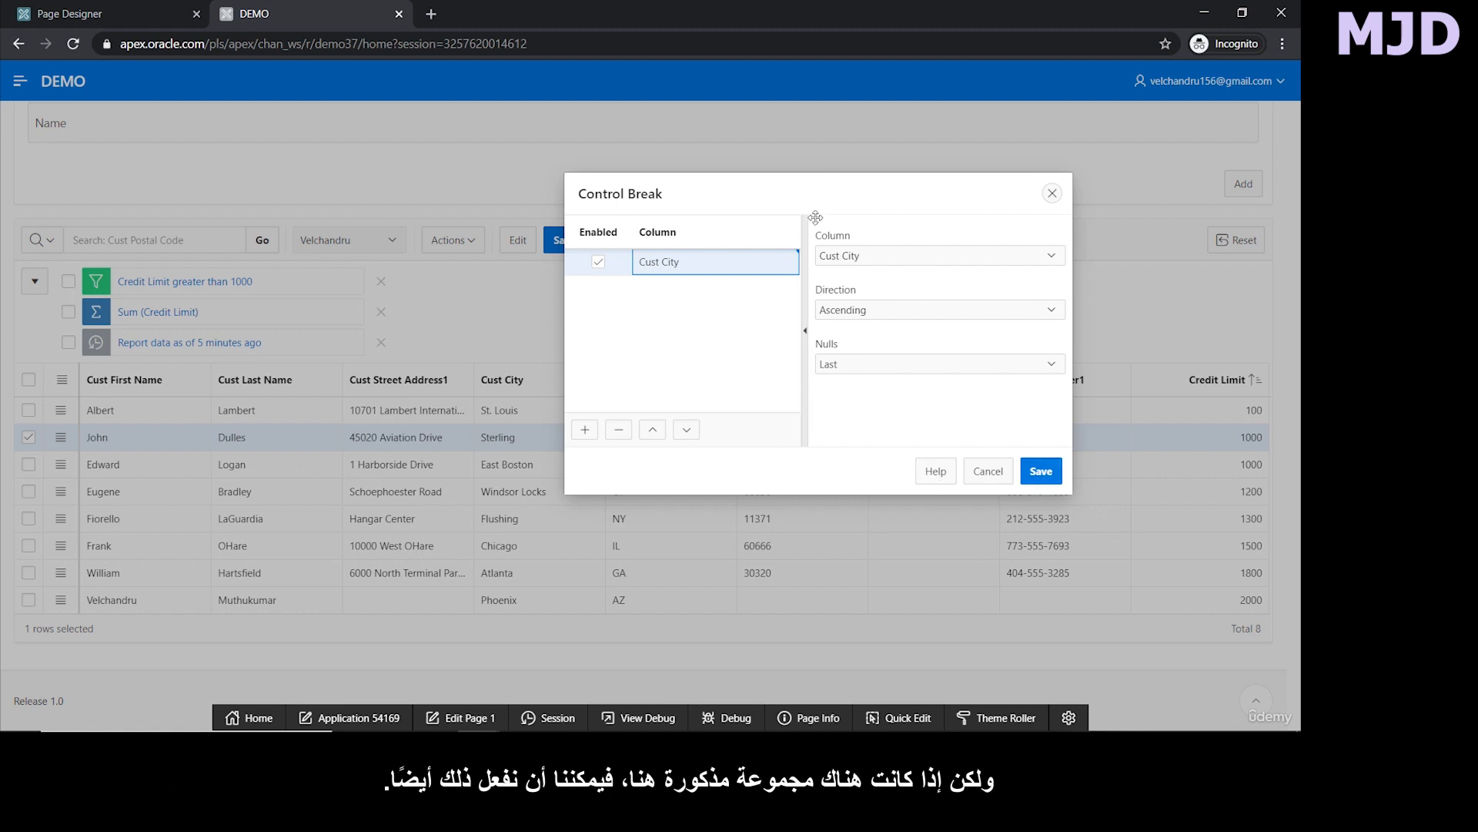
Change the control break column to Credit Limit and save the control break.
left_click(861, 261)
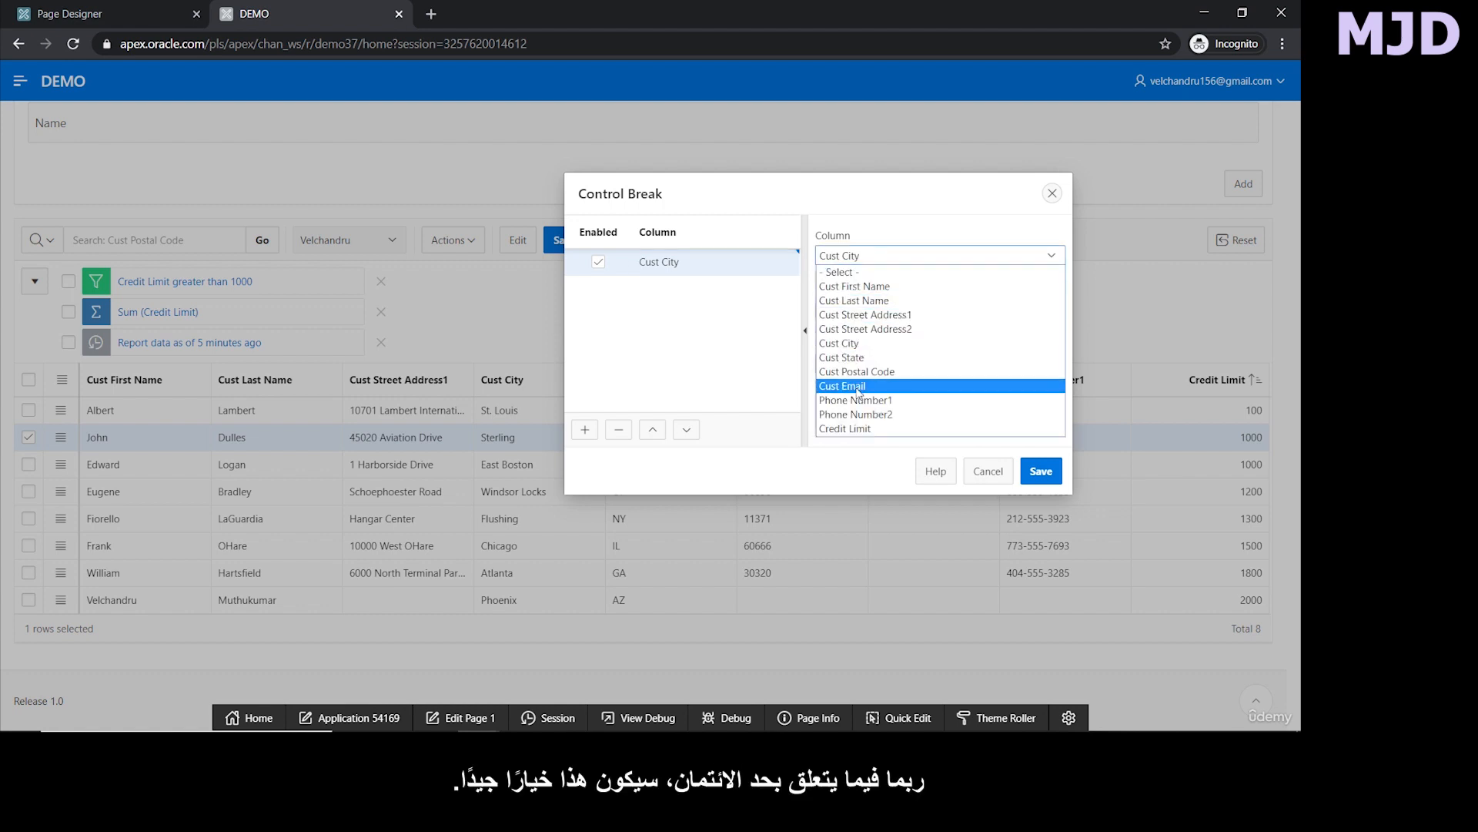
left_click(857, 429)
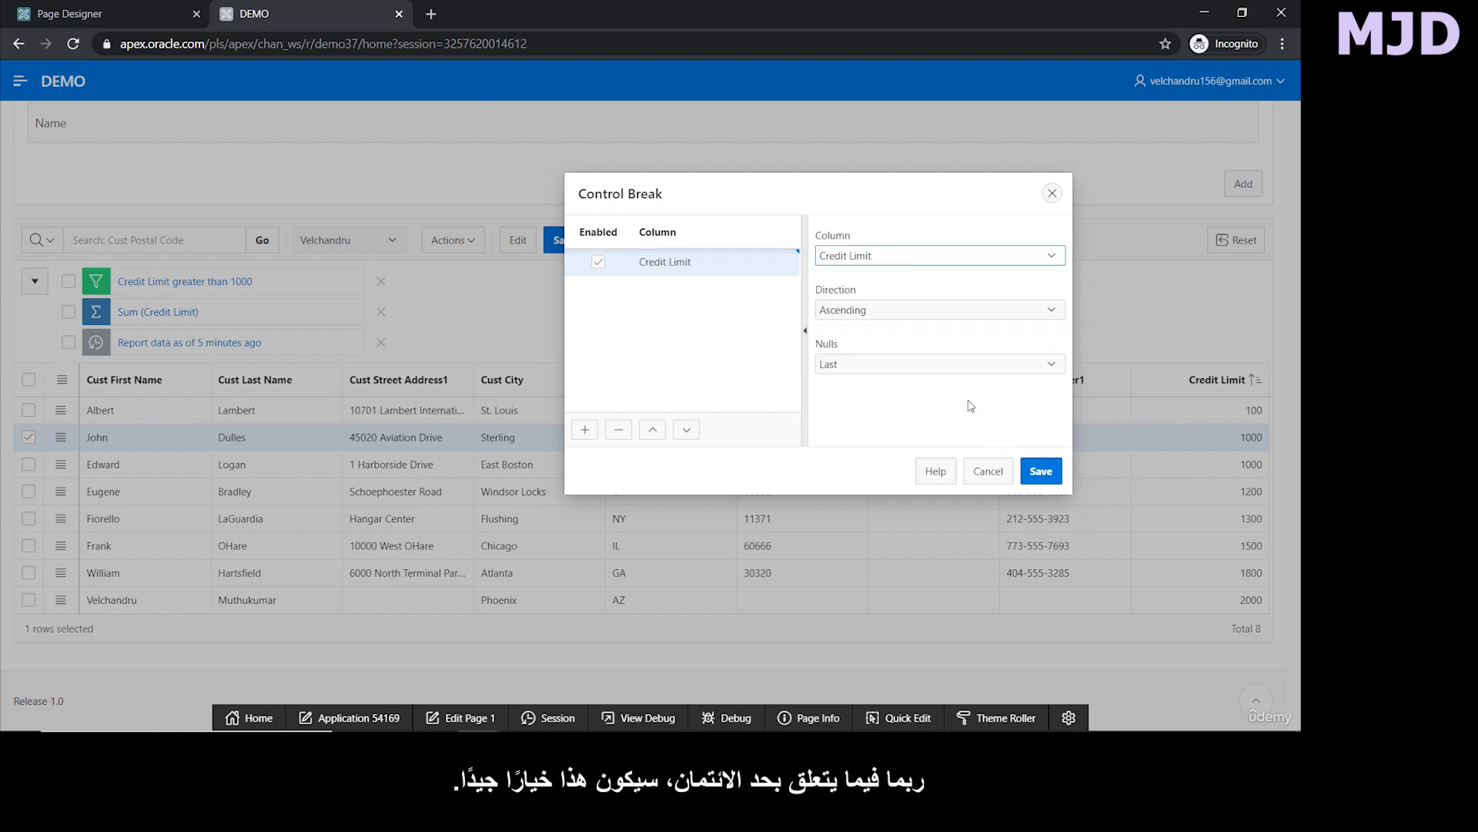
left_click(1041, 470)
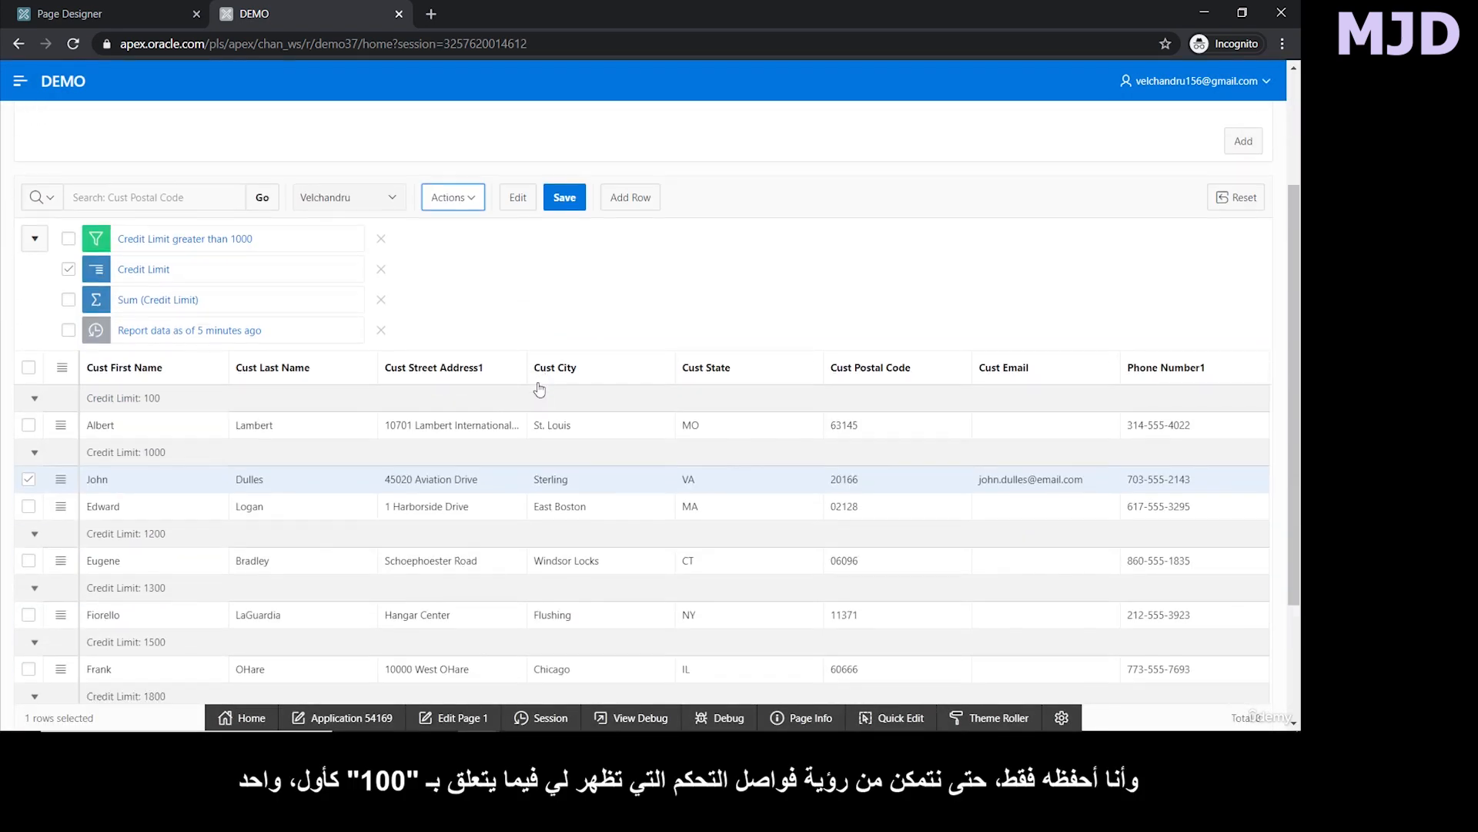
Examine how the customer rows are grouped under each Credit Limit break heading, including the 100 and 1000 groups.
scroll(540, 389, "down", 3)
scroll(540, 389, "up", 2)
scroll(541, 388, "down", 1)
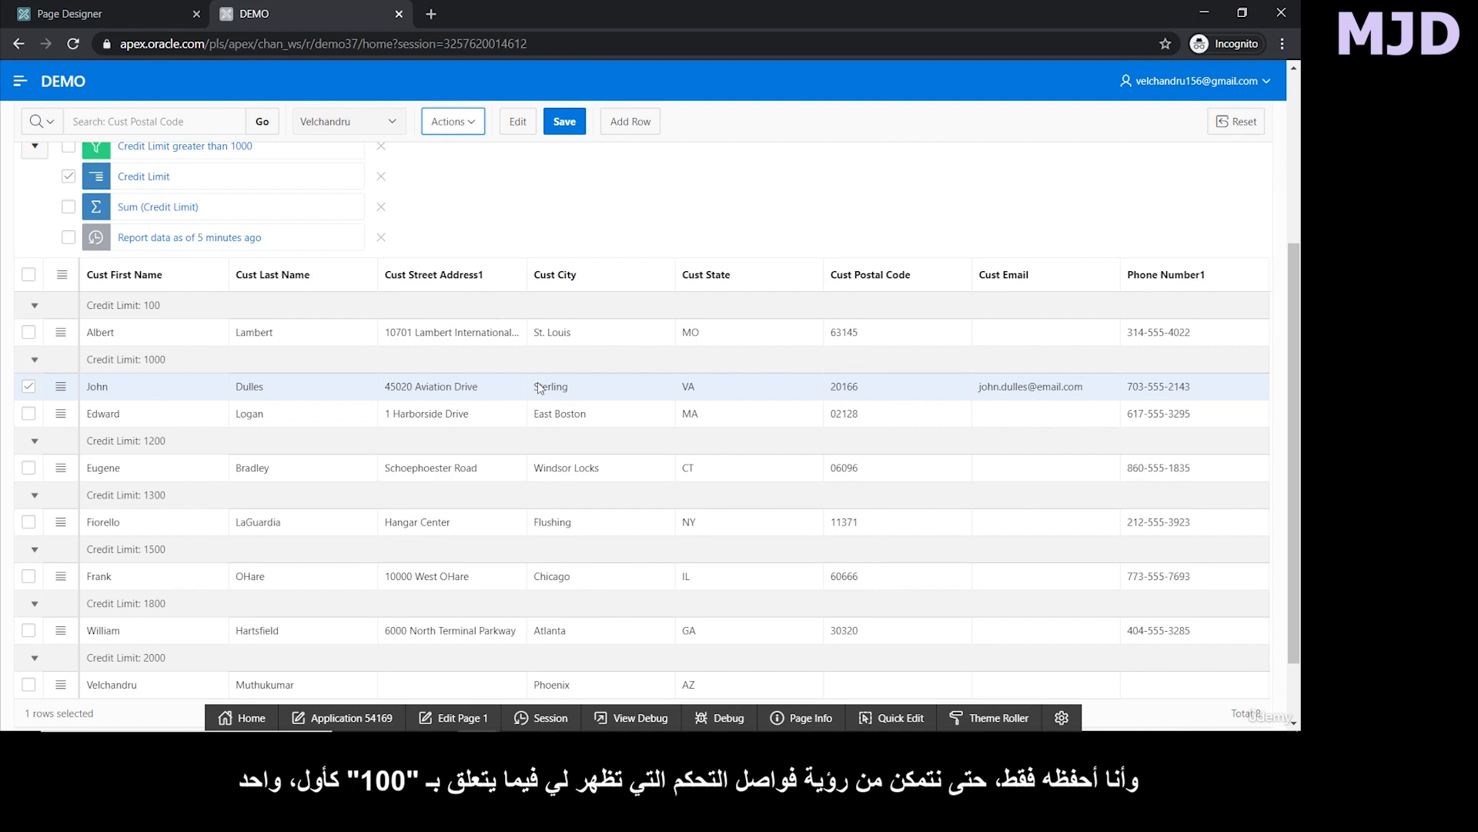
scroll(540, 388, "down", 1)
scroll(202, 308, "up", 1)
left_click(152, 307)
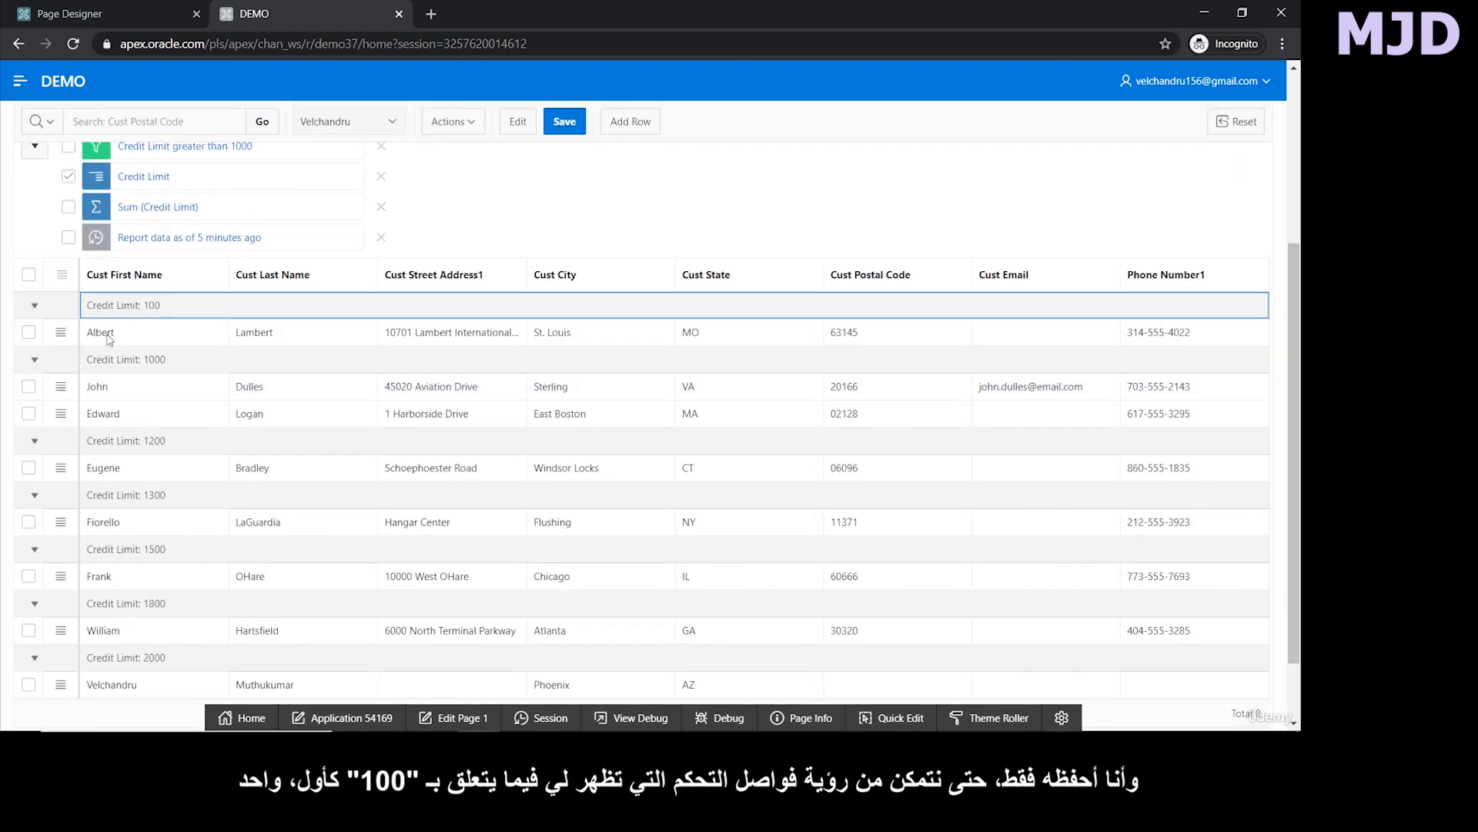
left_click(141, 370)
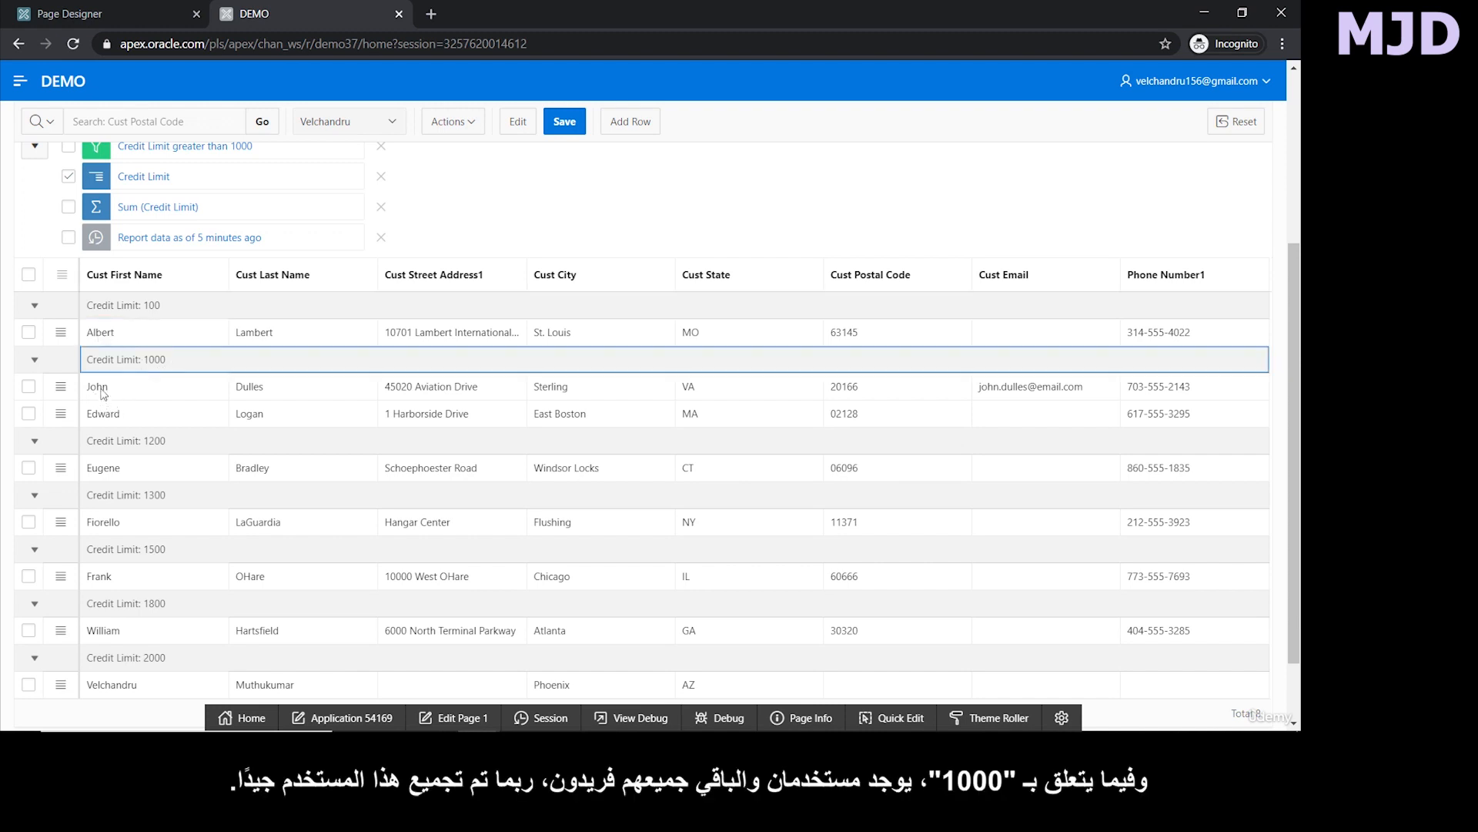
scroll(106, 377, "down", 2)
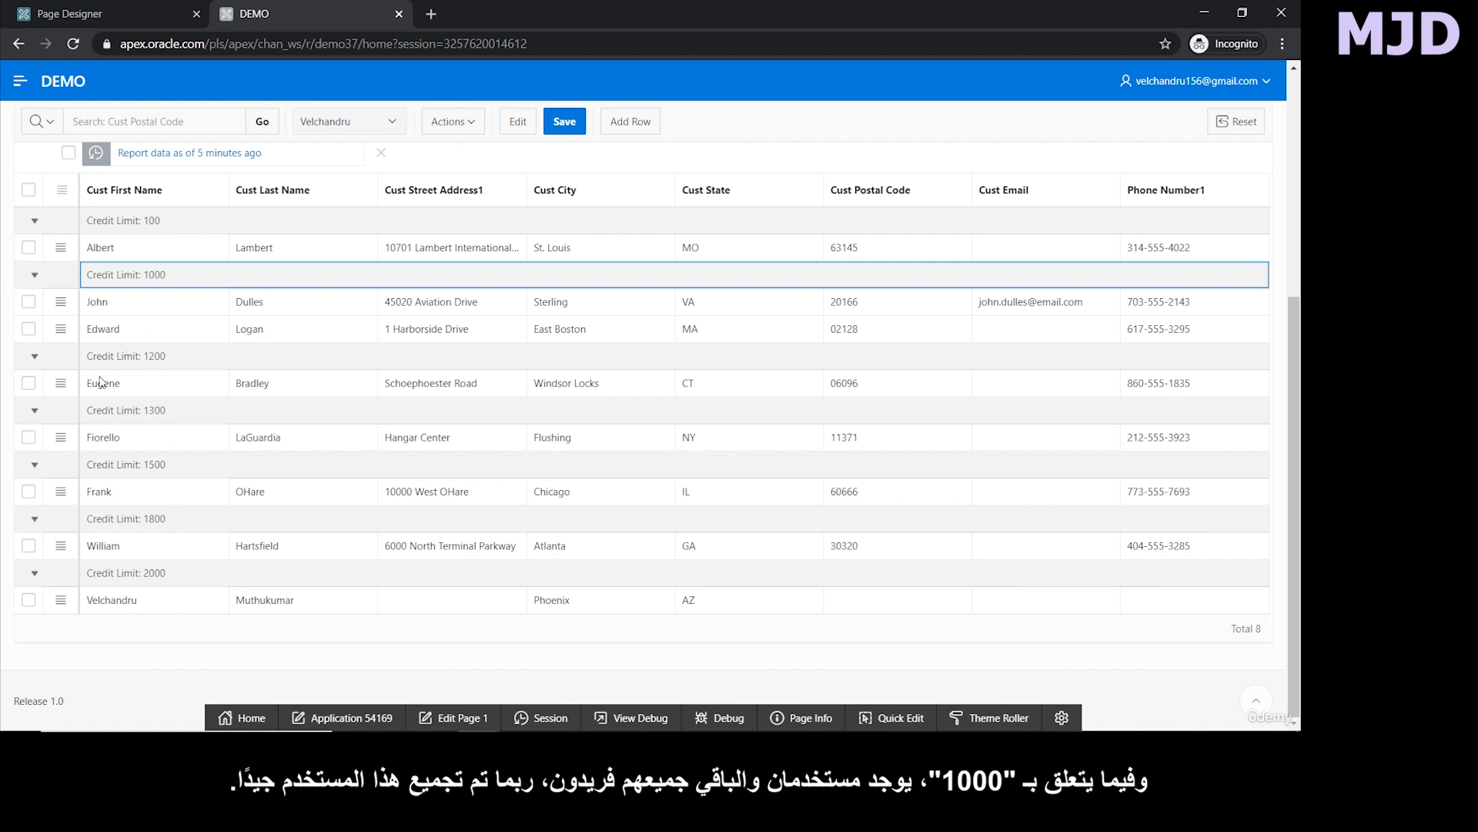
Disable the Credit Limit control break to return the grid to the ungrouped list.
scroll(100, 383, "up", 3)
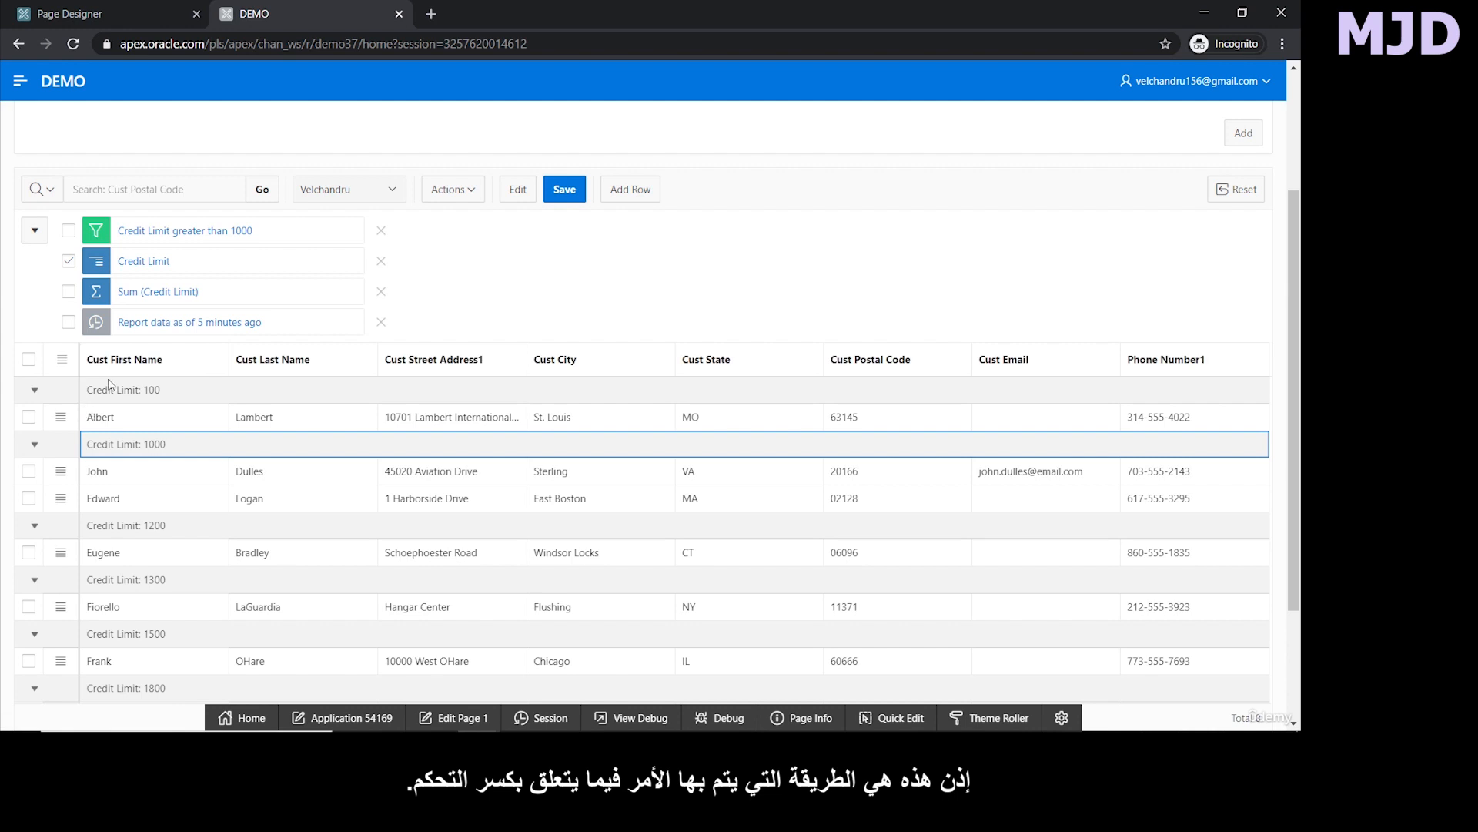
left_click(68, 262)
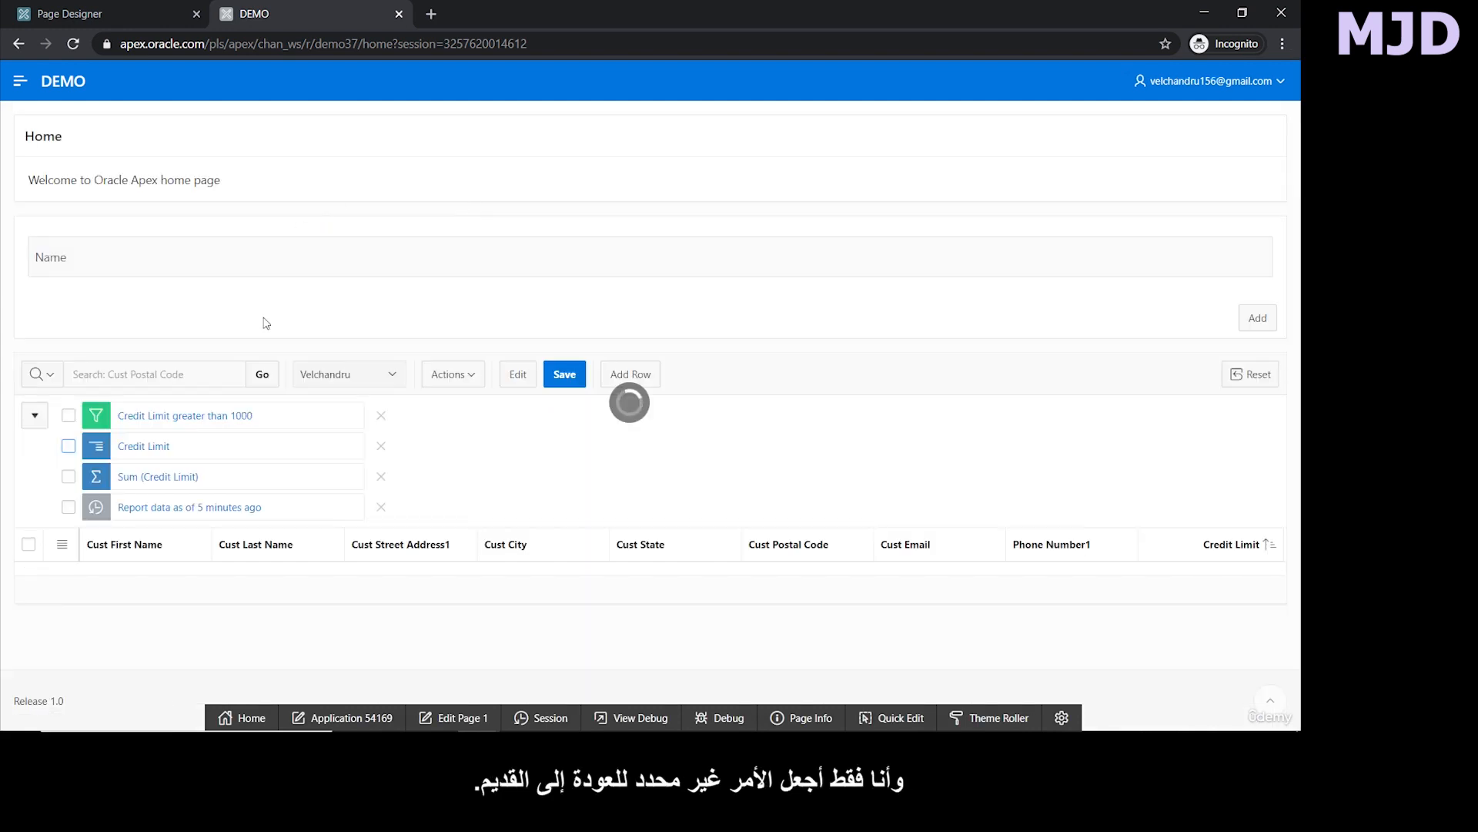
scroll(265, 323, "down", 2)
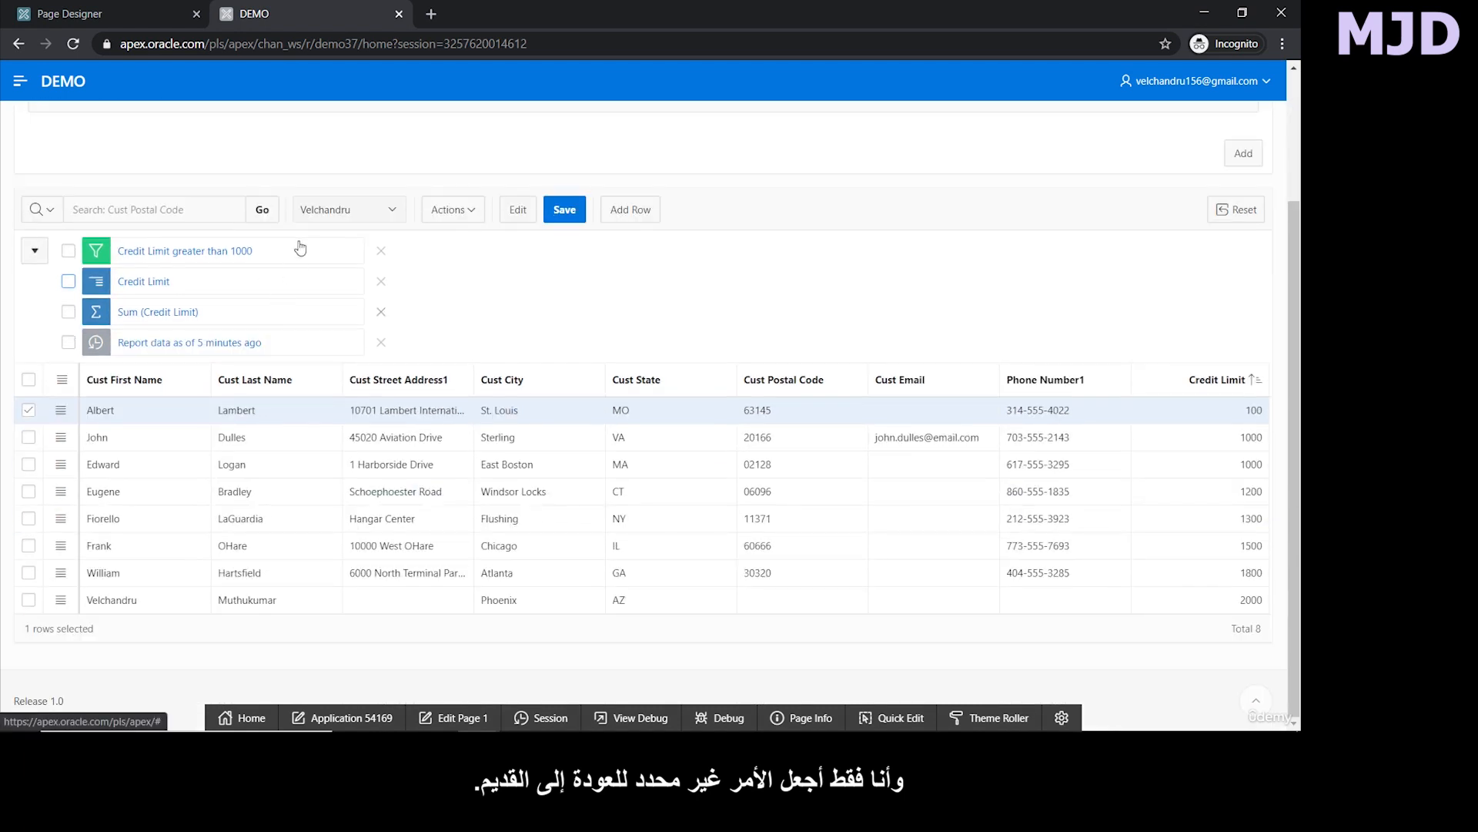
Create a highlight rule named Least that applies to the row.
left_click(453, 209)
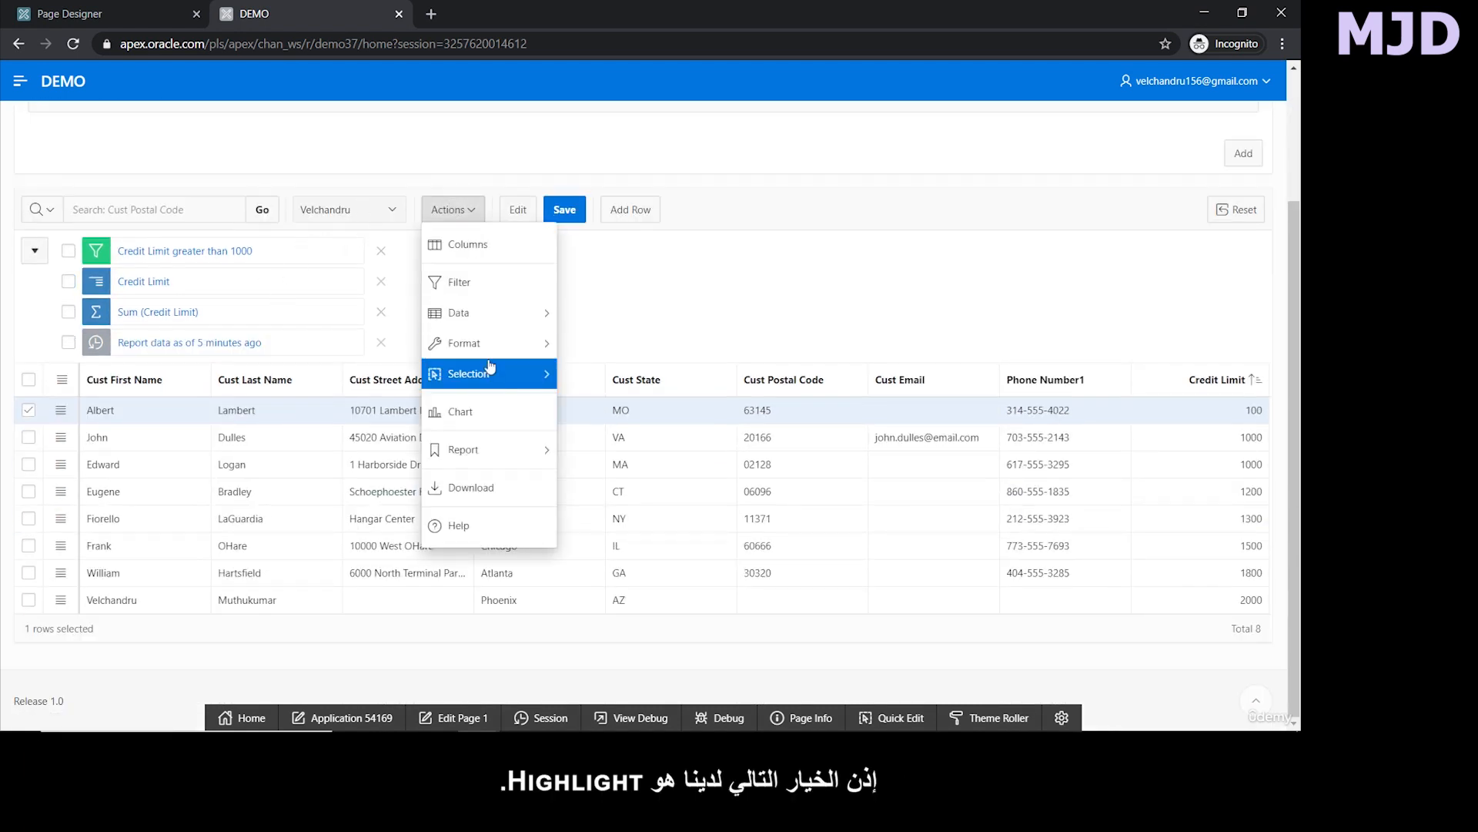
mouse_move(515, 344)
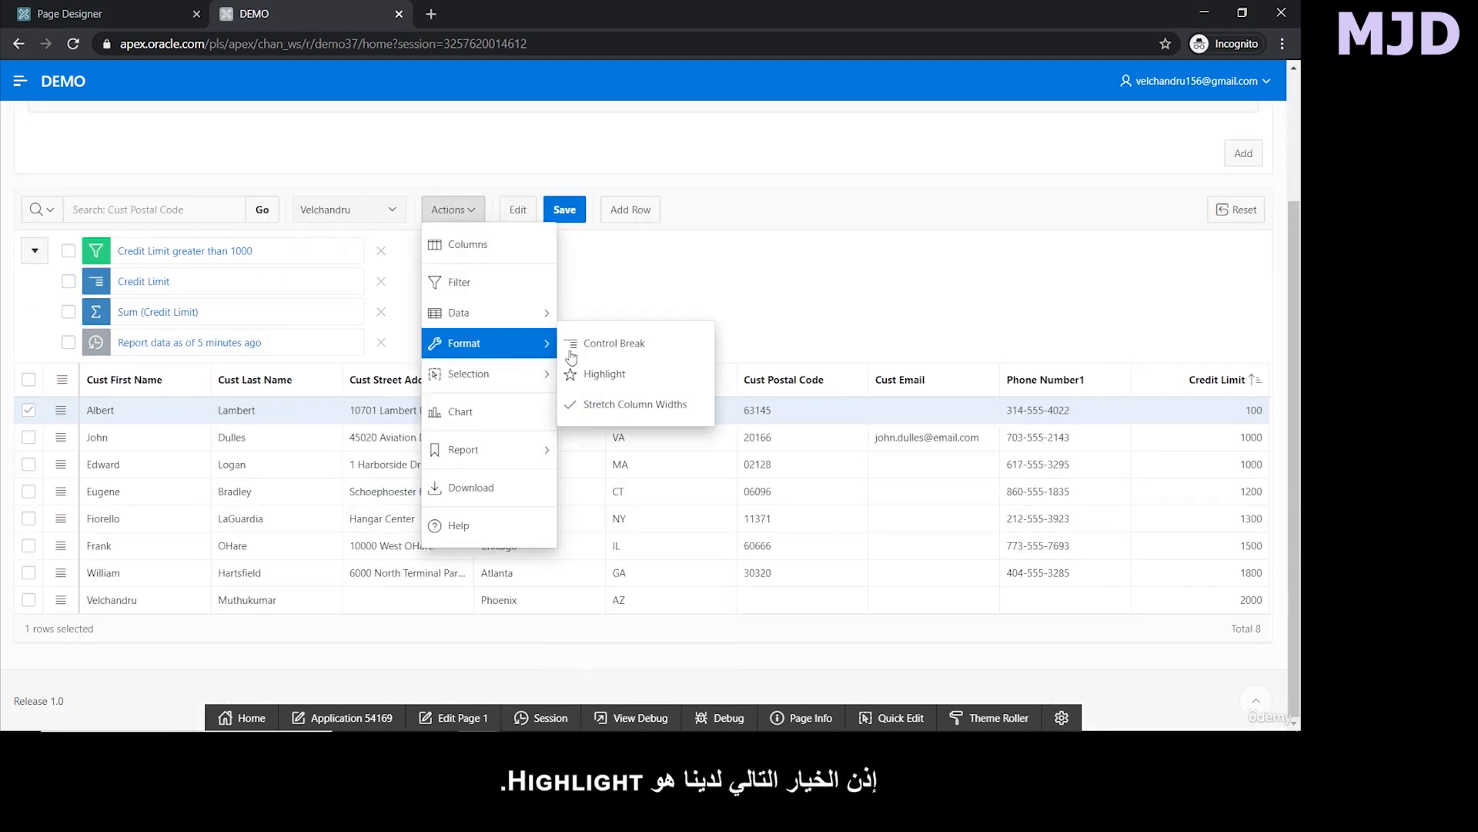
left_click(622, 377)
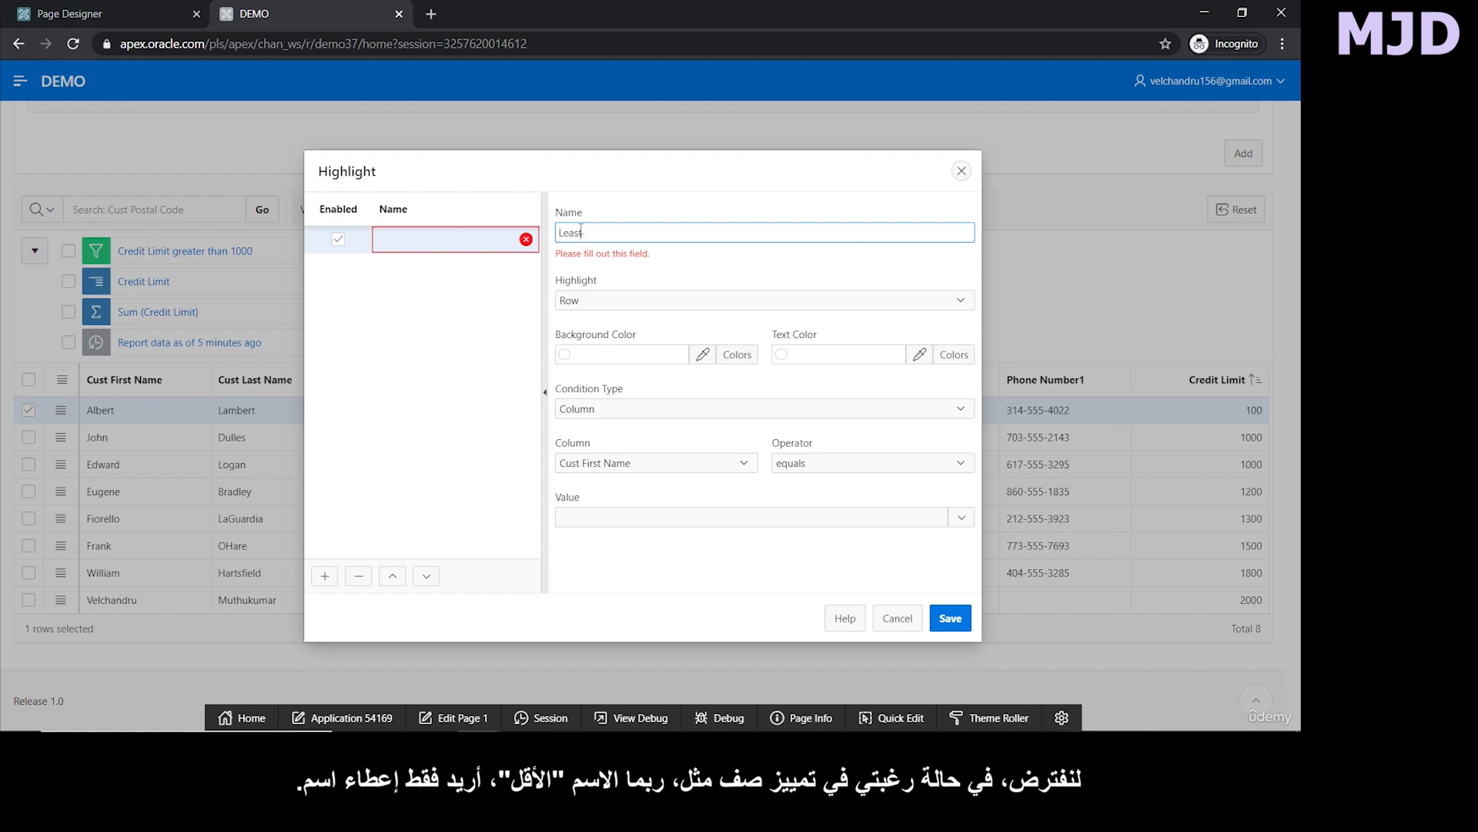
left_click(550, 276)
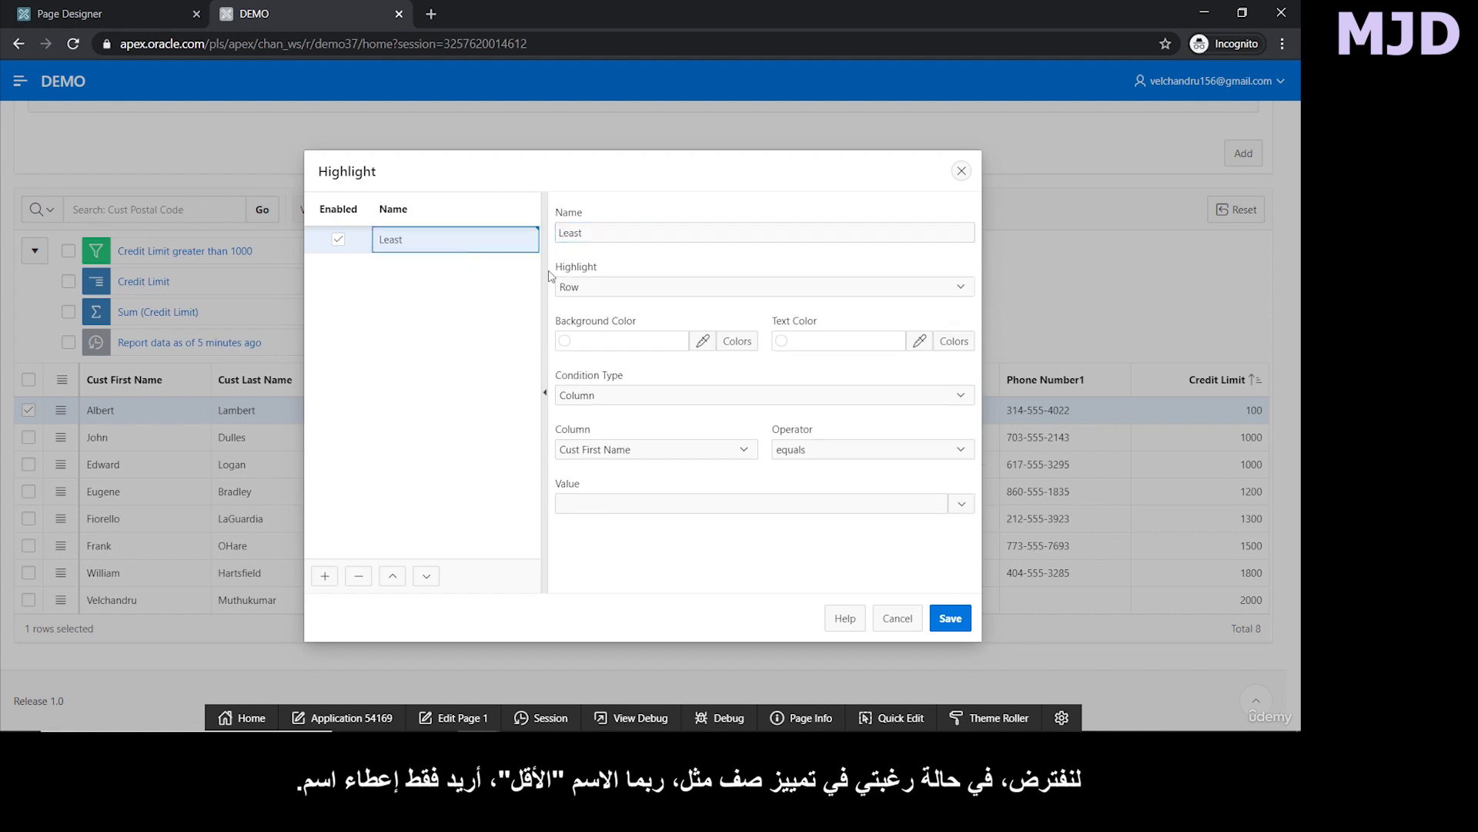
left_click(605, 293)
left_click(637, 303)
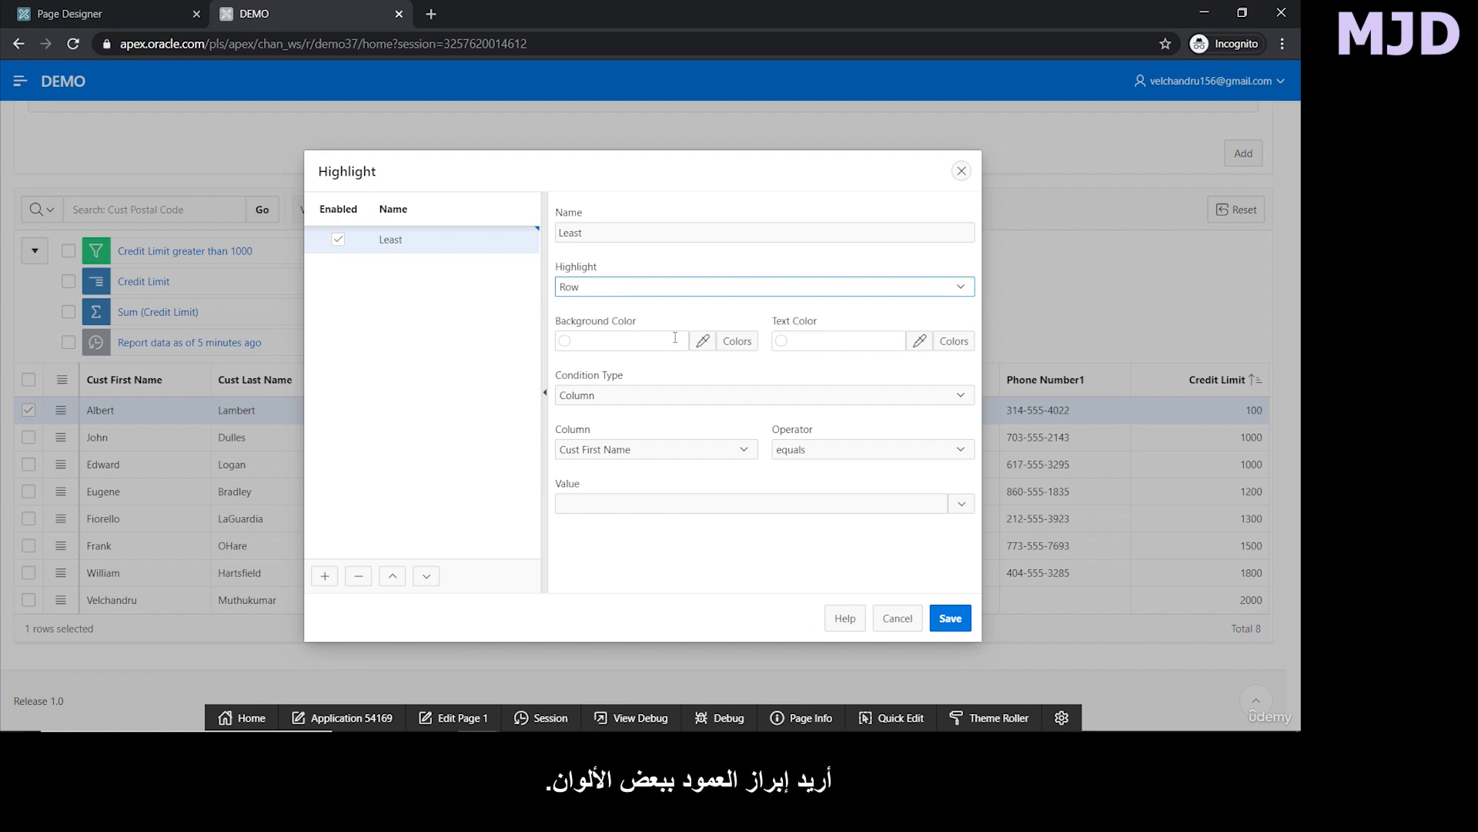
Set the highlight's background color to yellow, #E3ED2D.
left_click(704, 342)
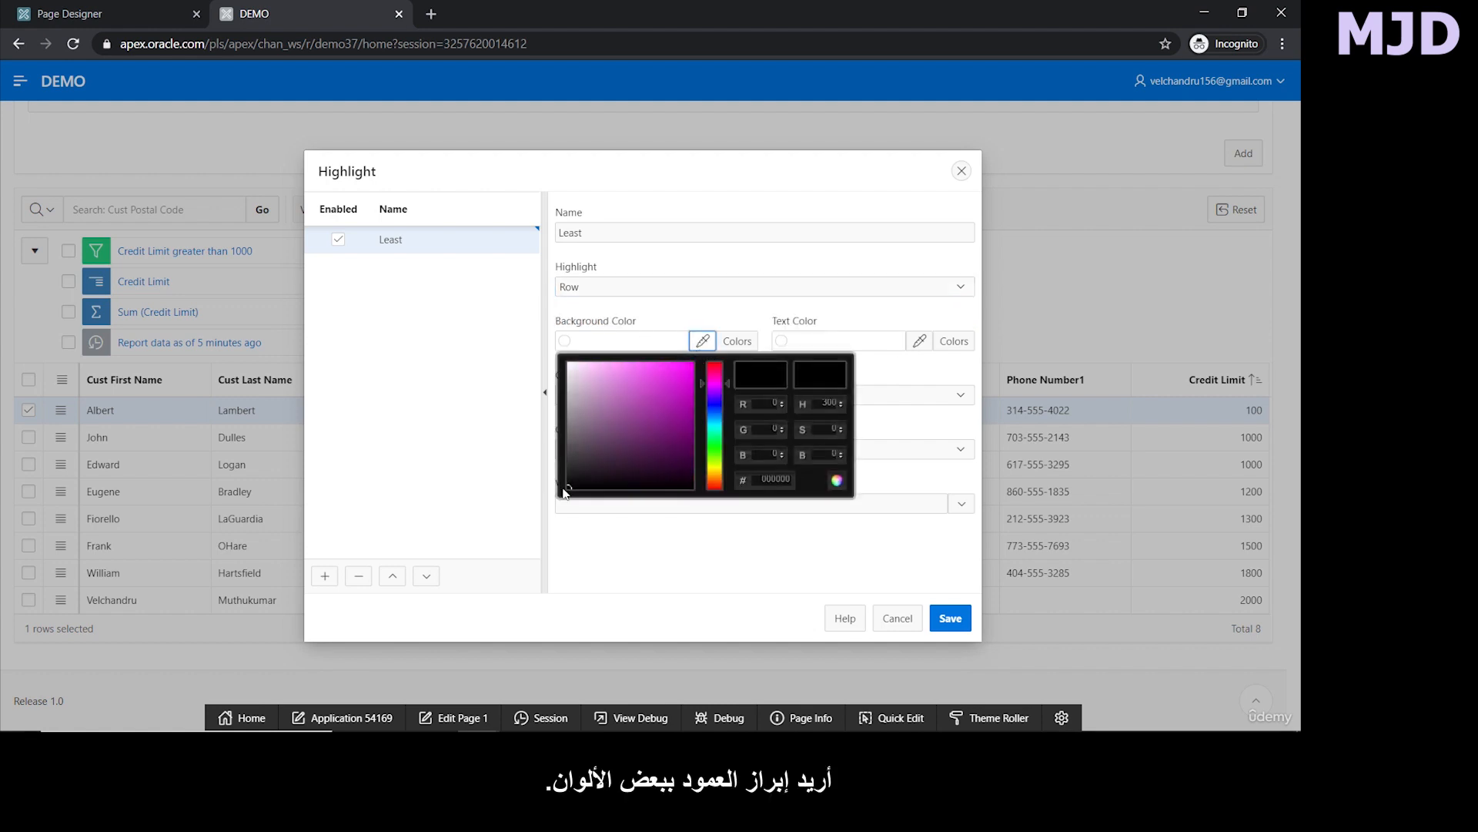
mouse_move(577, 474)
left_mouse_down()
mouse_move(690, 384)
mouse_move(647, 424)
left_mouse_up()
left_click_drag(711, 468, 710, 462)
left_click_drag(640, 417, 670, 370)
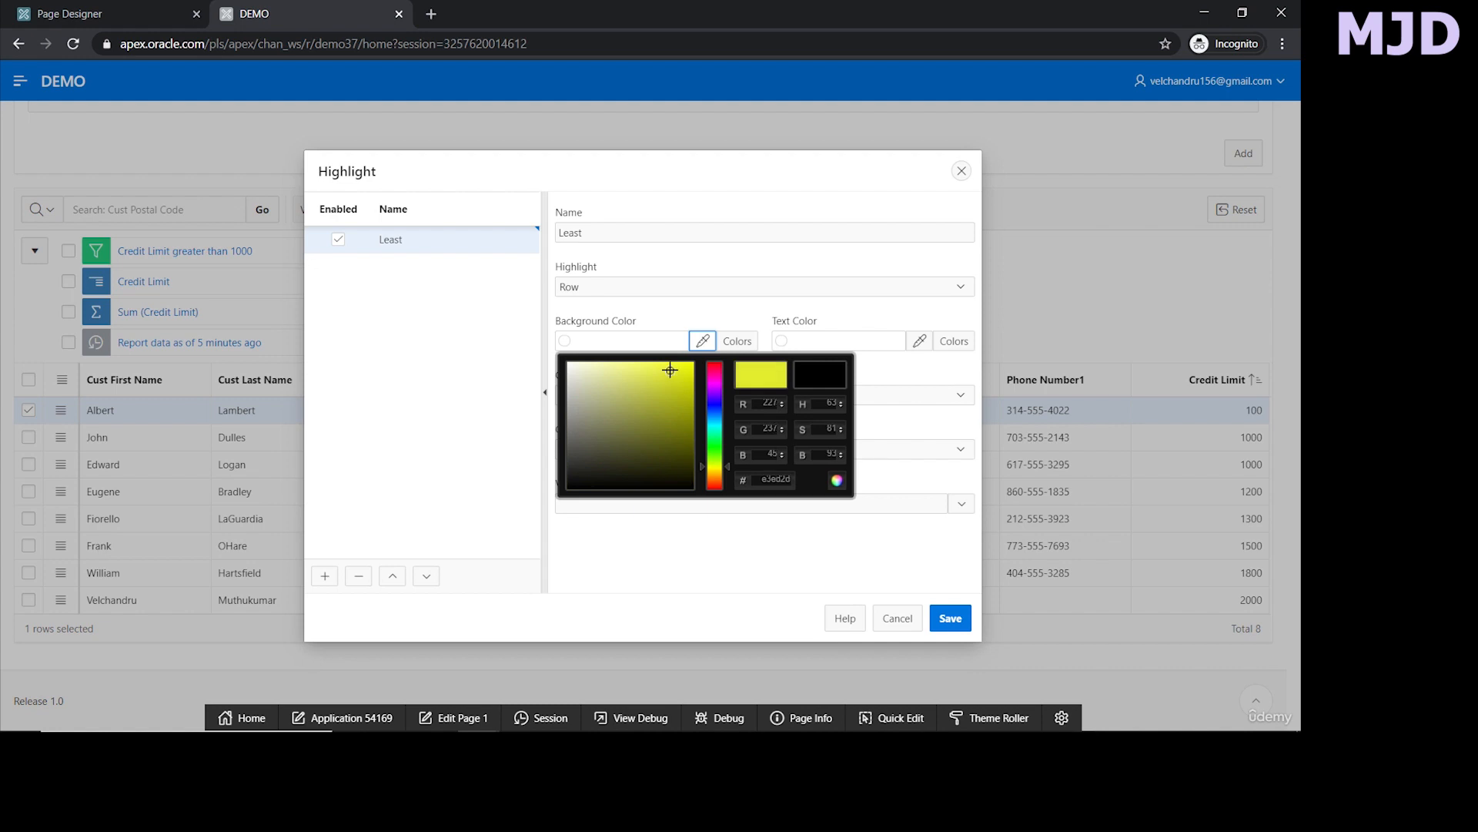
left_click(835, 479)
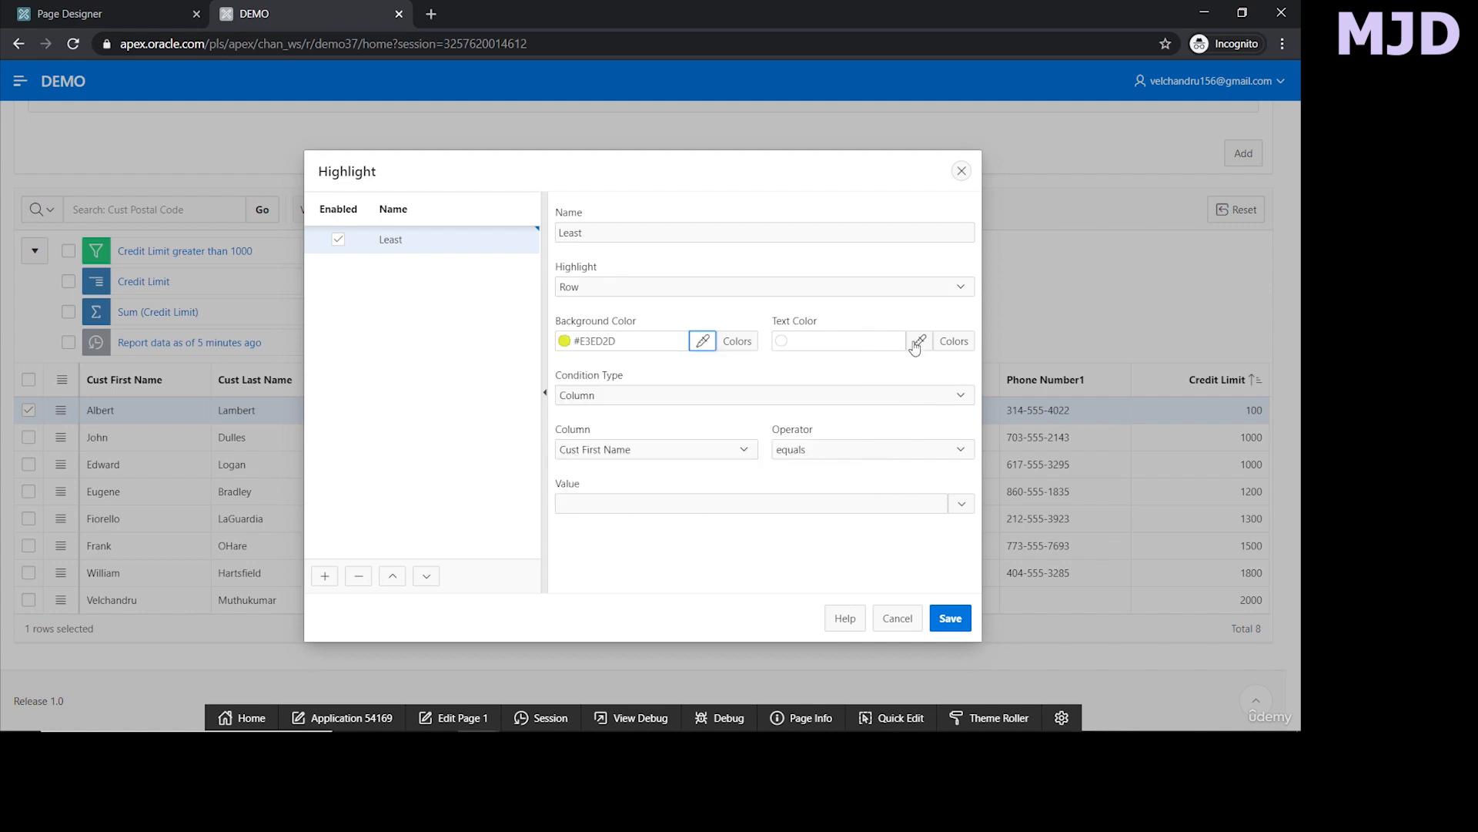
Set the Least highlight's condition to Credit Limit less than 1000 and save the rule.
left_click(643, 448)
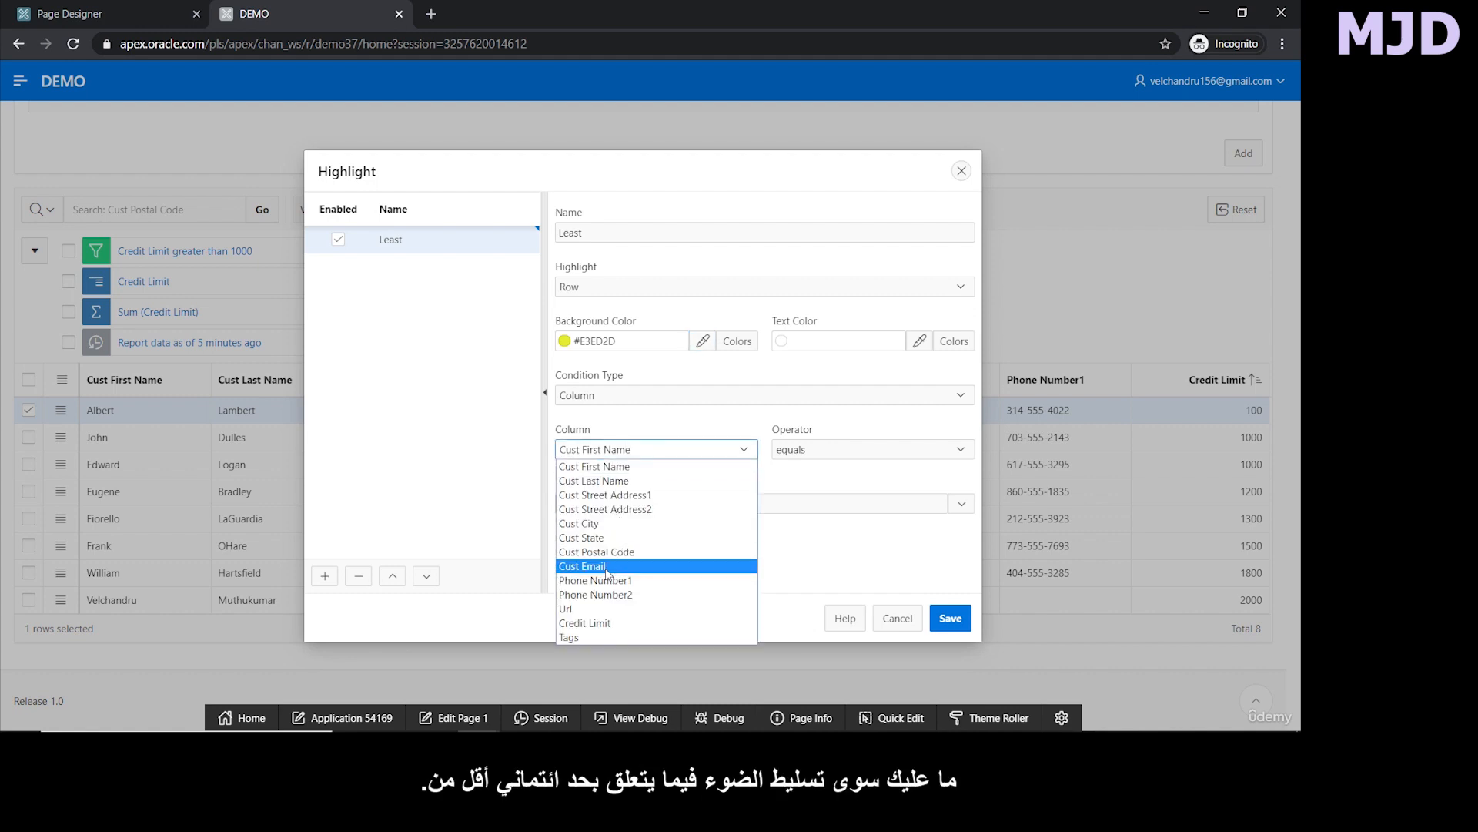
left_click(631, 624)
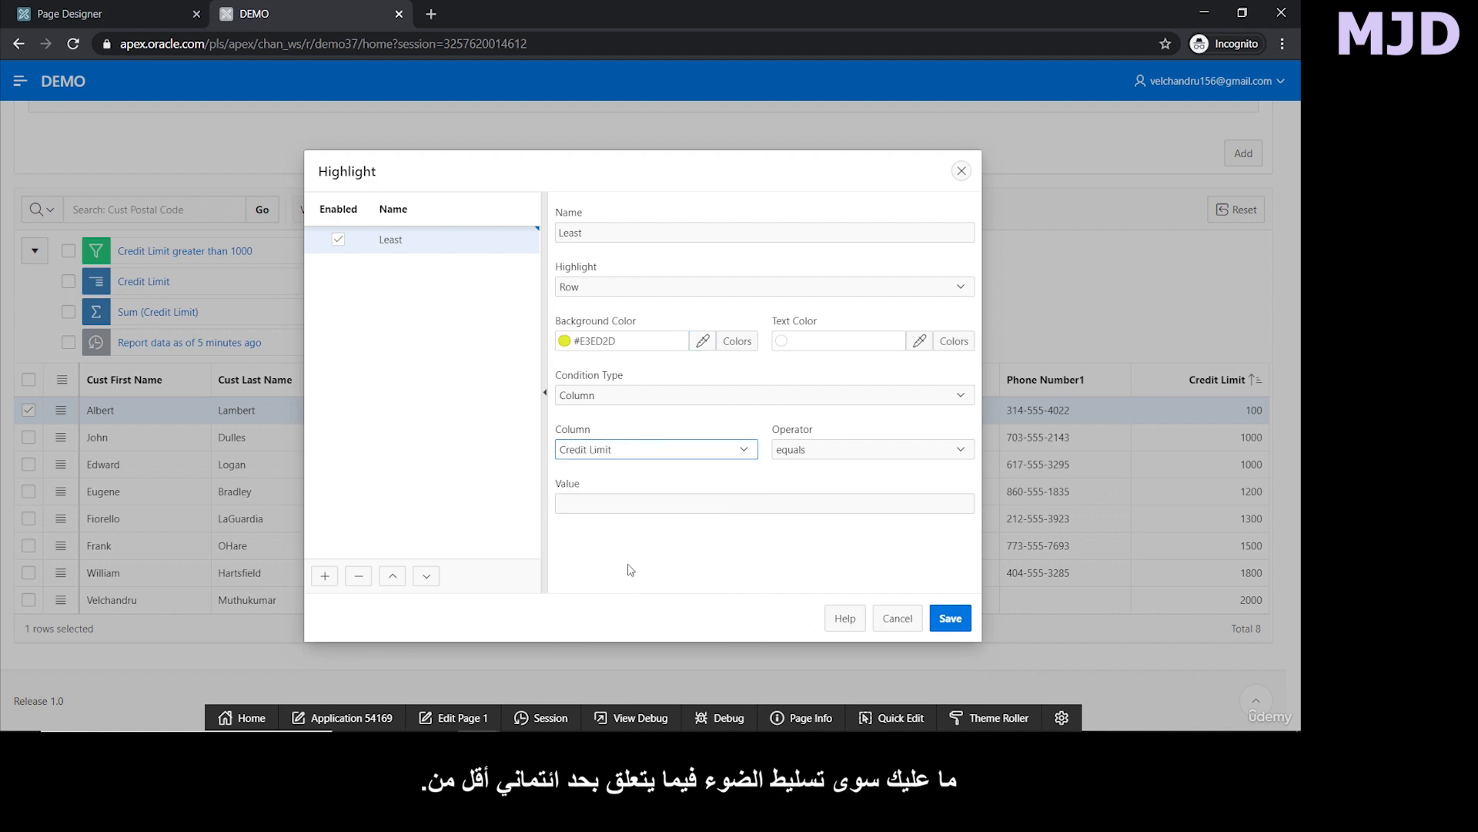
left_click(803, 451)
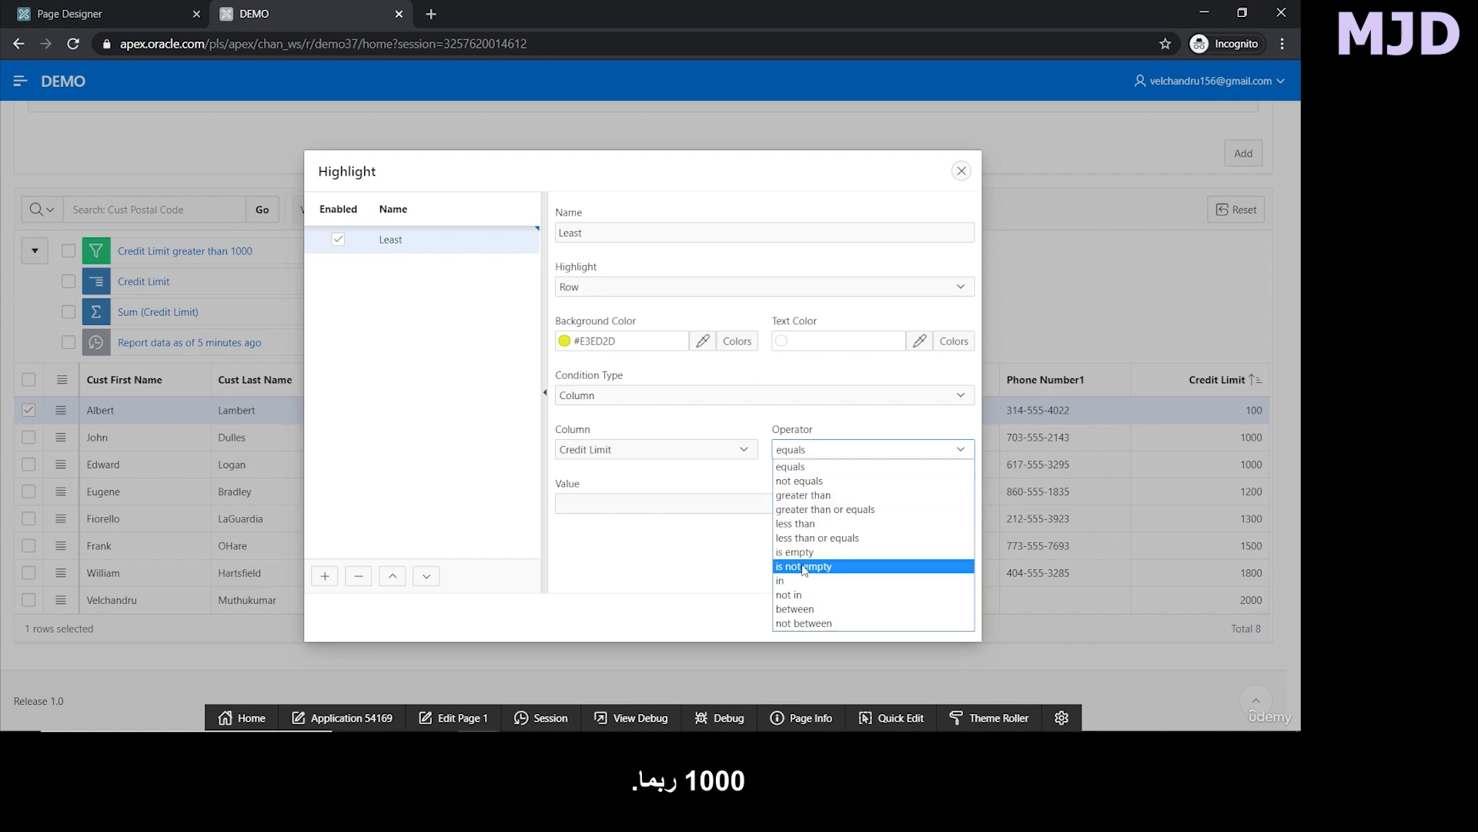
left_click(801, 525)
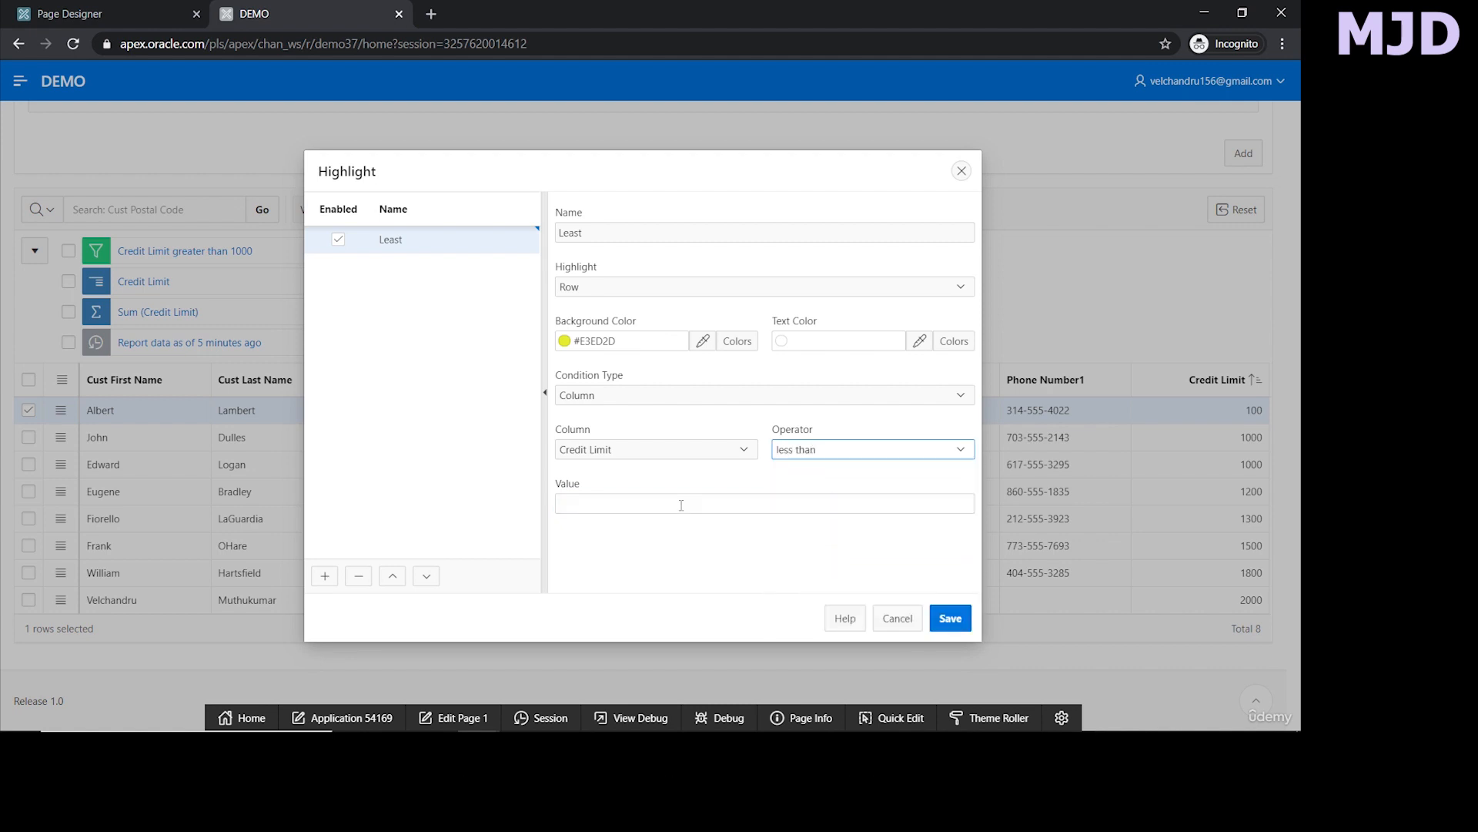
left_click(680, 506)
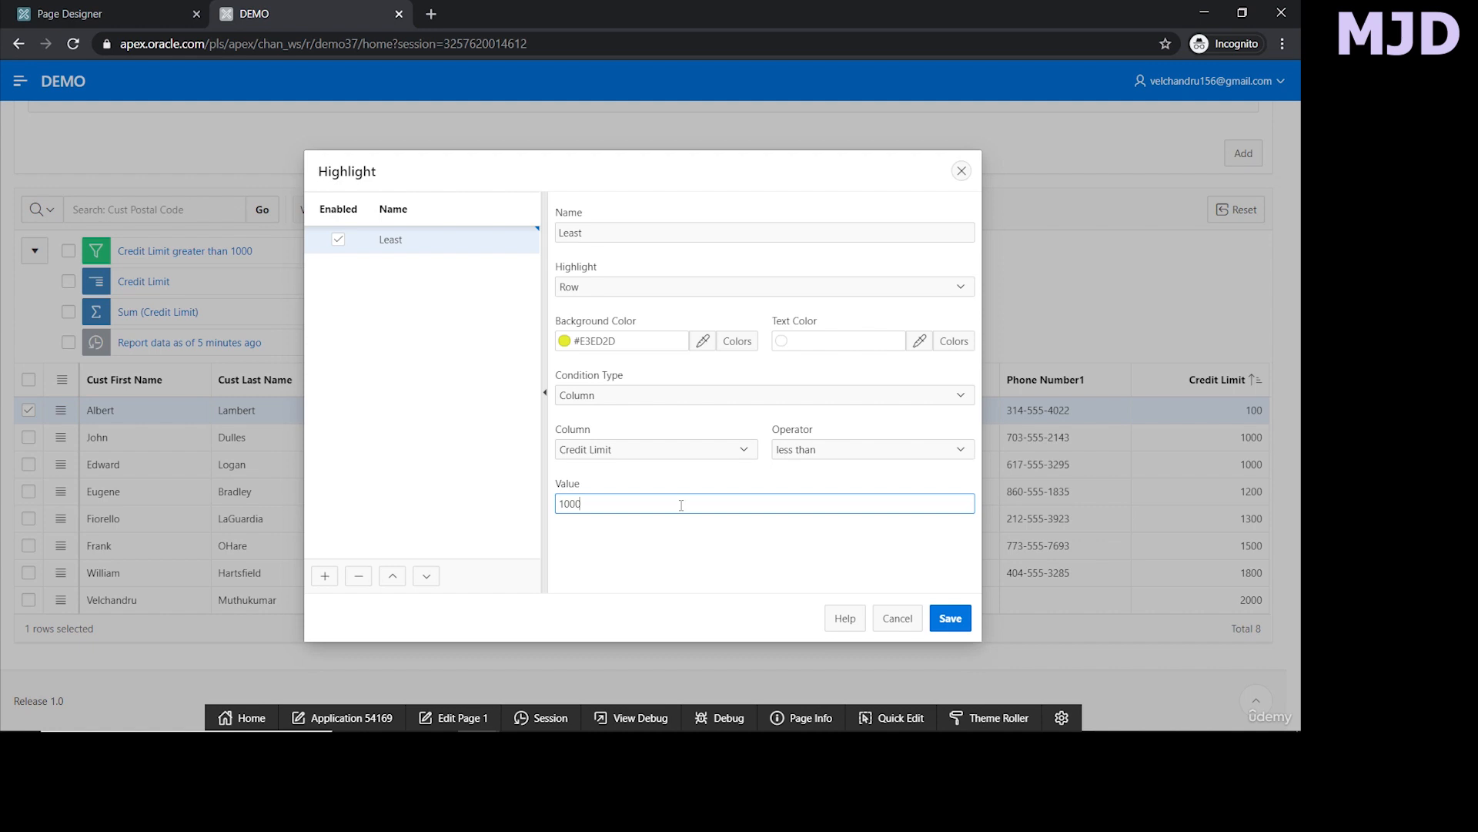
left_click(952, 617)
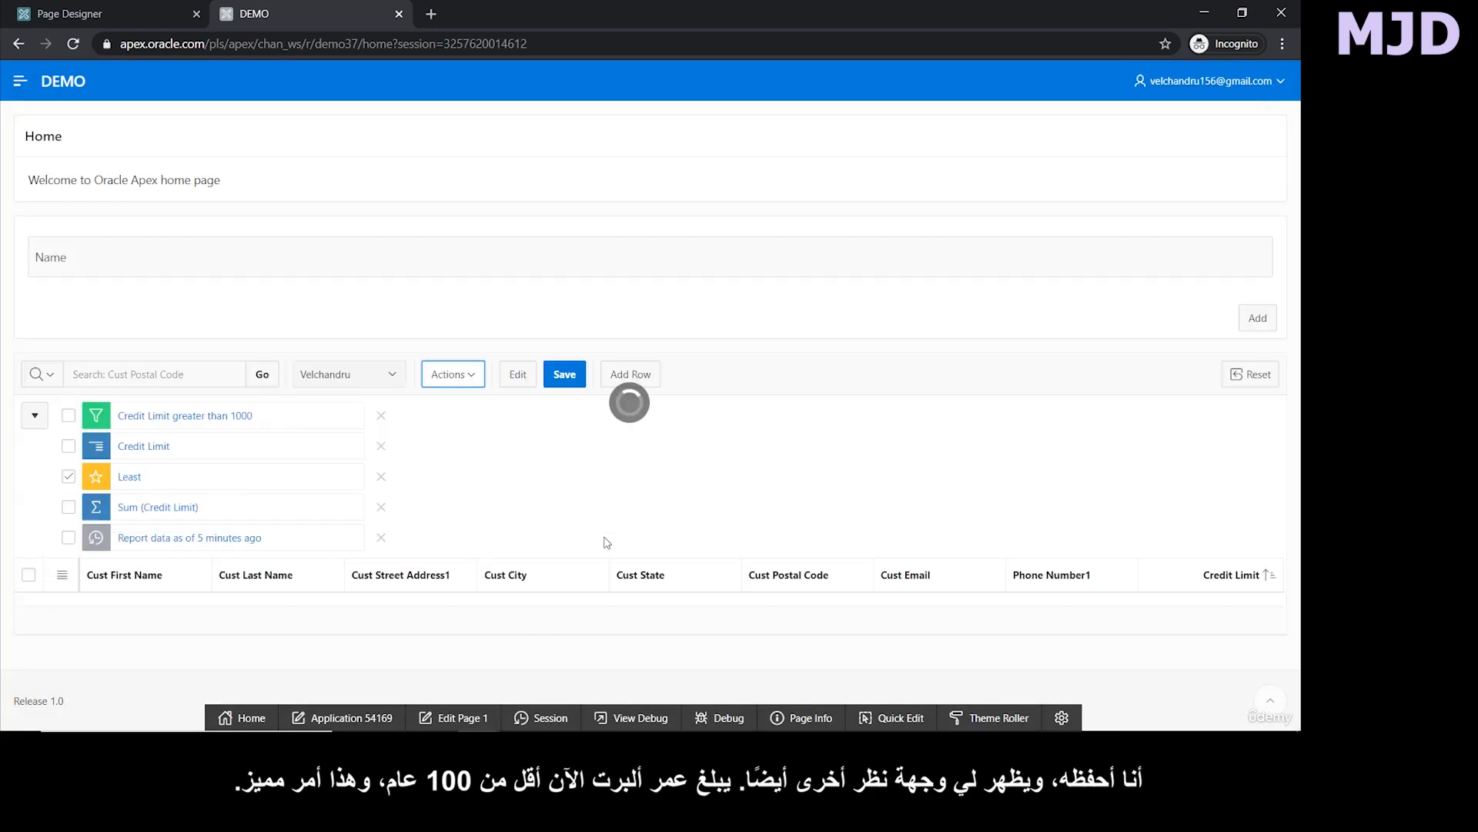
scroll(124, 462, "down", 3)
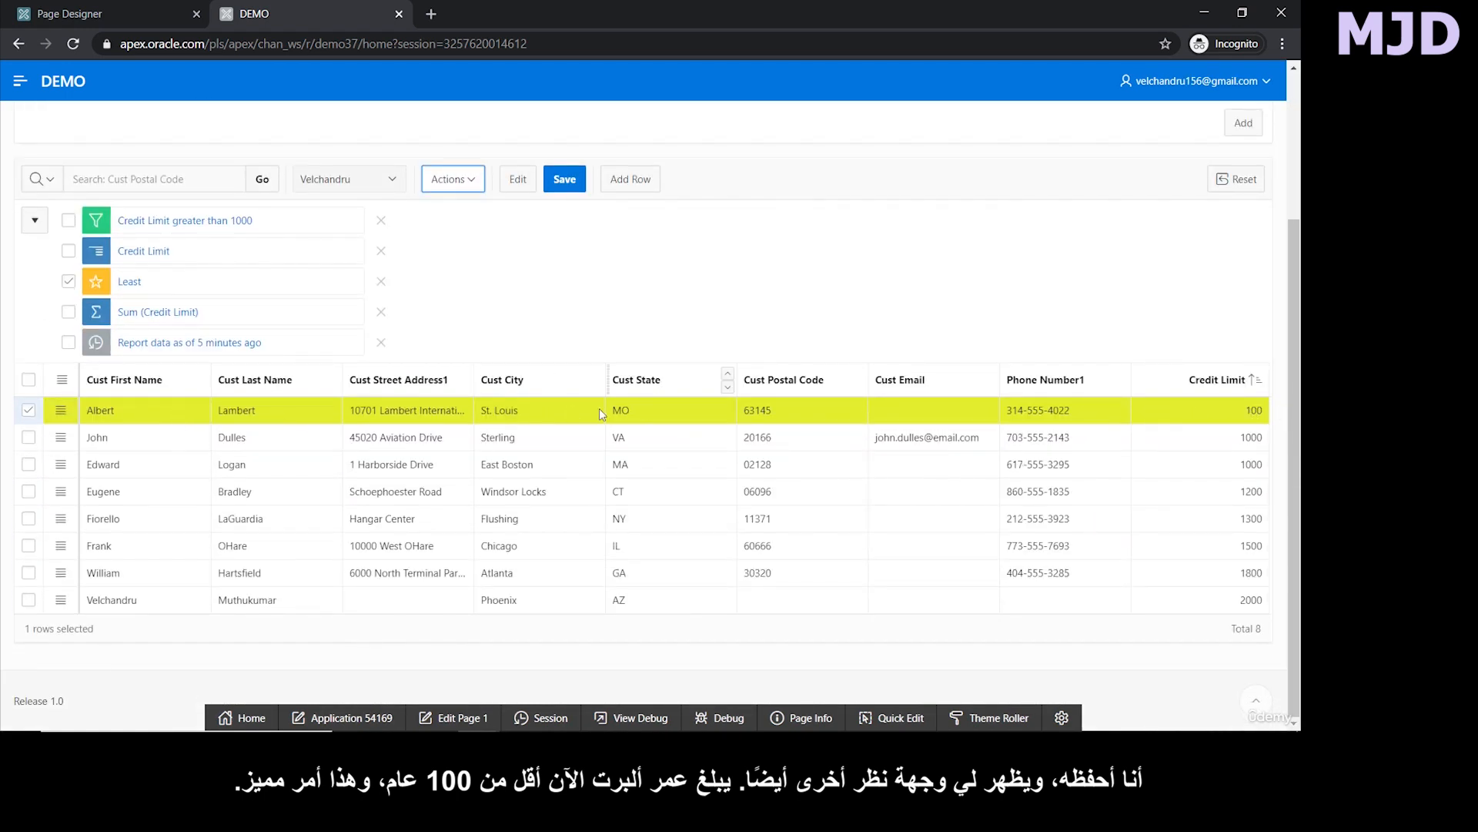
Check the Row and Column choices for the Least highlight's target and close its settings without changing anything.
left_click(221, 282)
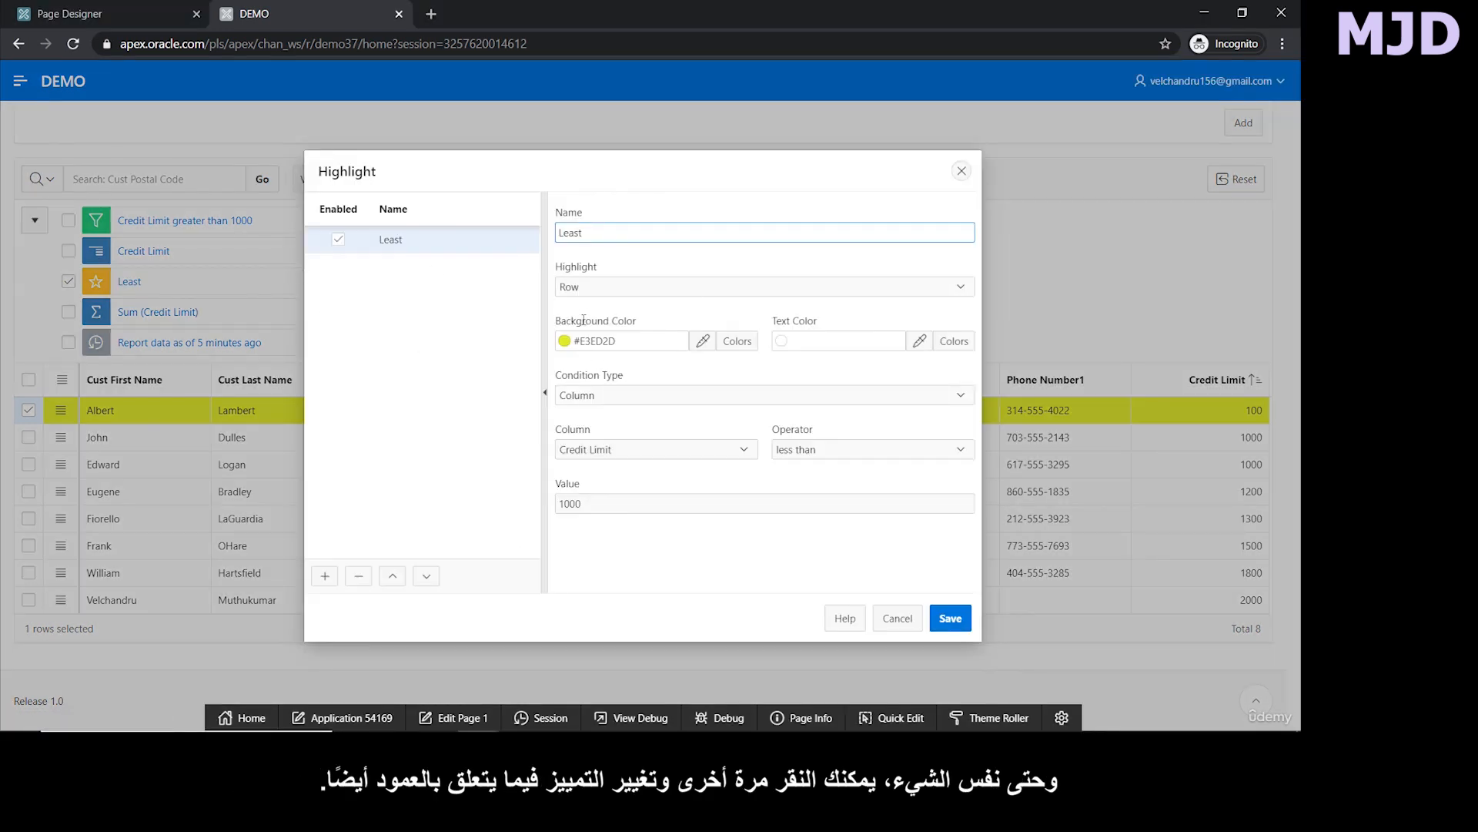
left_click(602, 289)
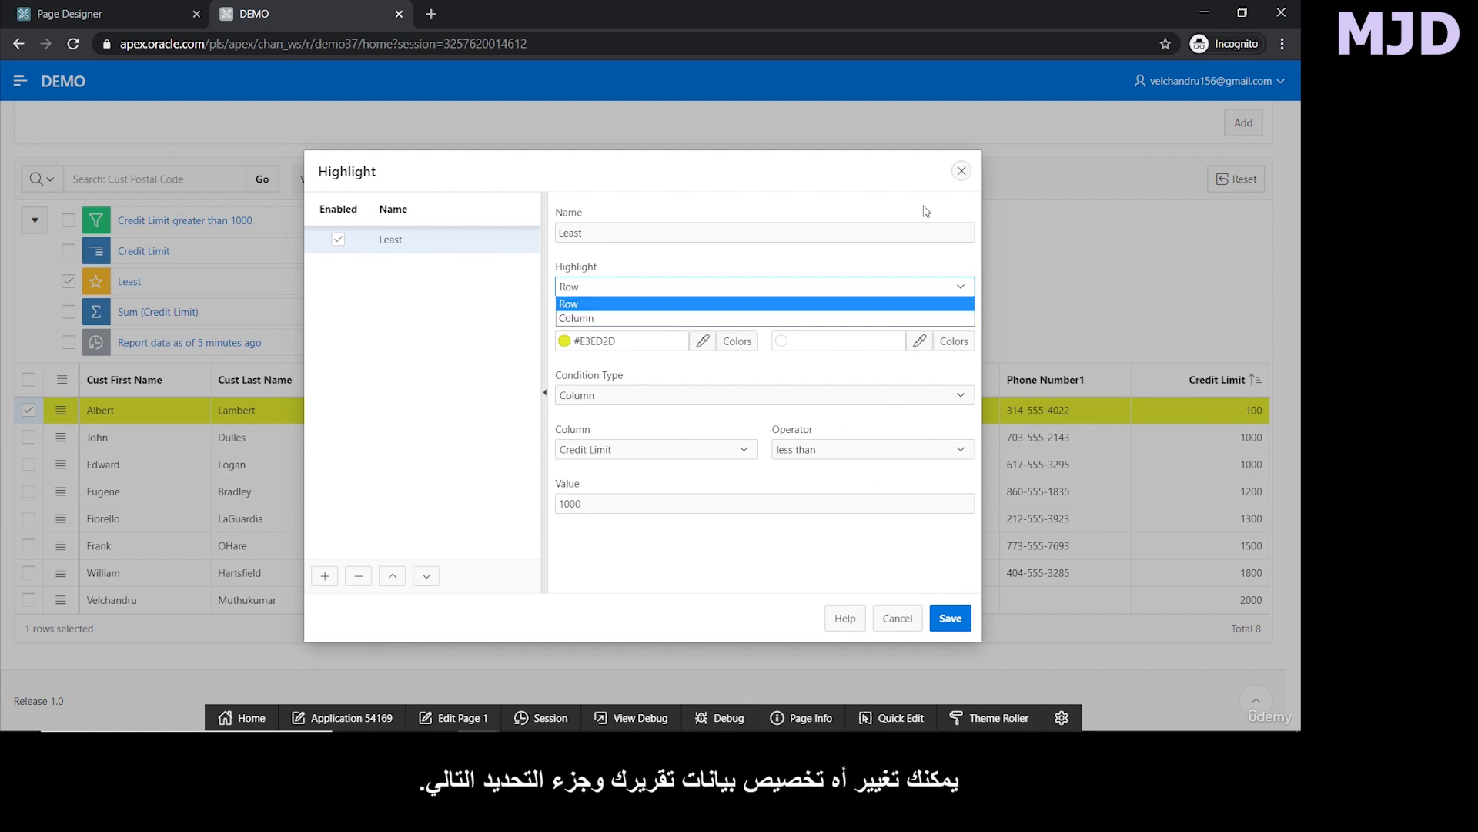
left_click(962, 175)
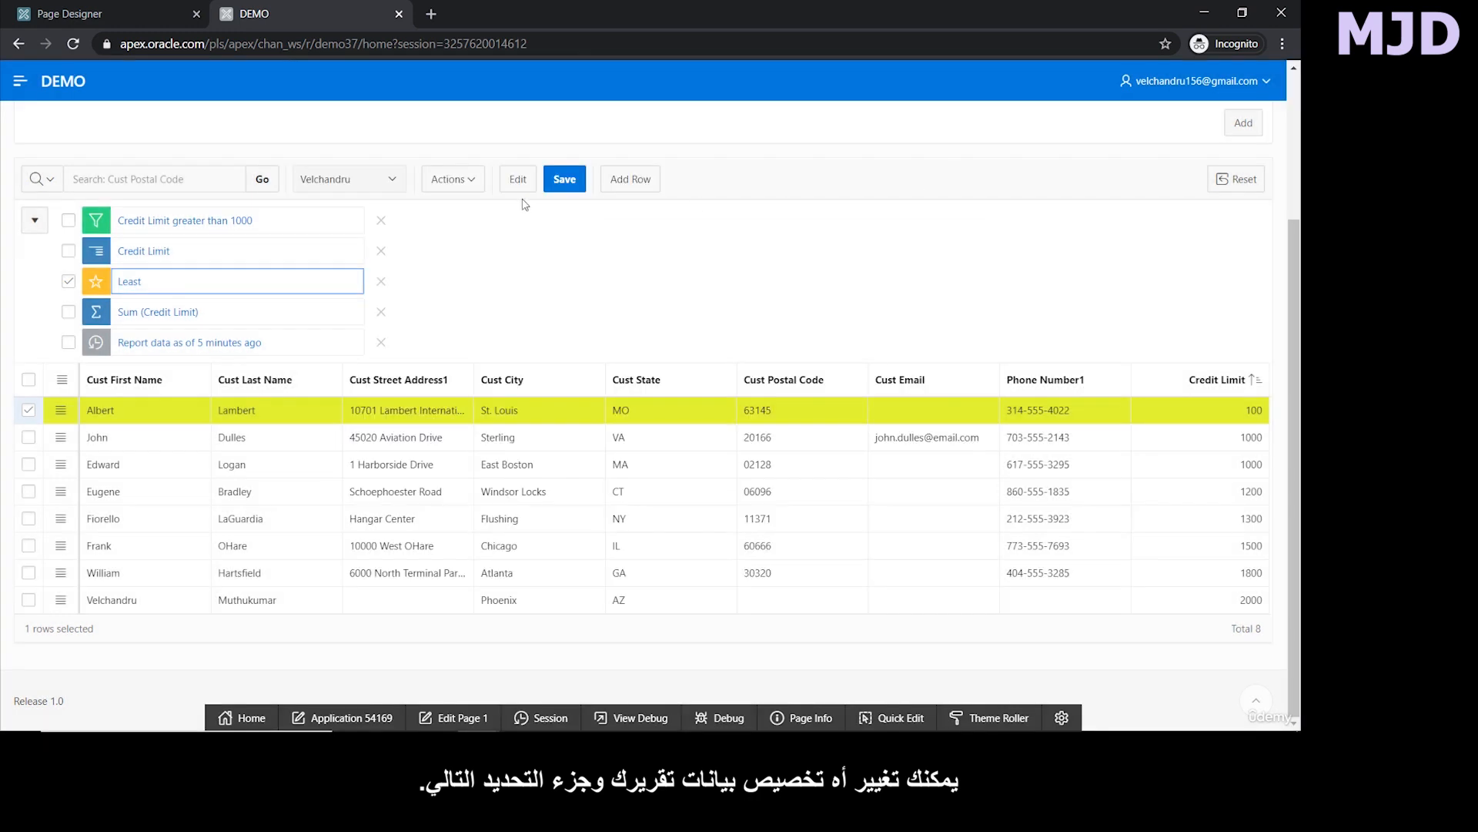
Duplicate the selected customer row with the 100 credit limit and delete the copy.
left_click(451, 178)
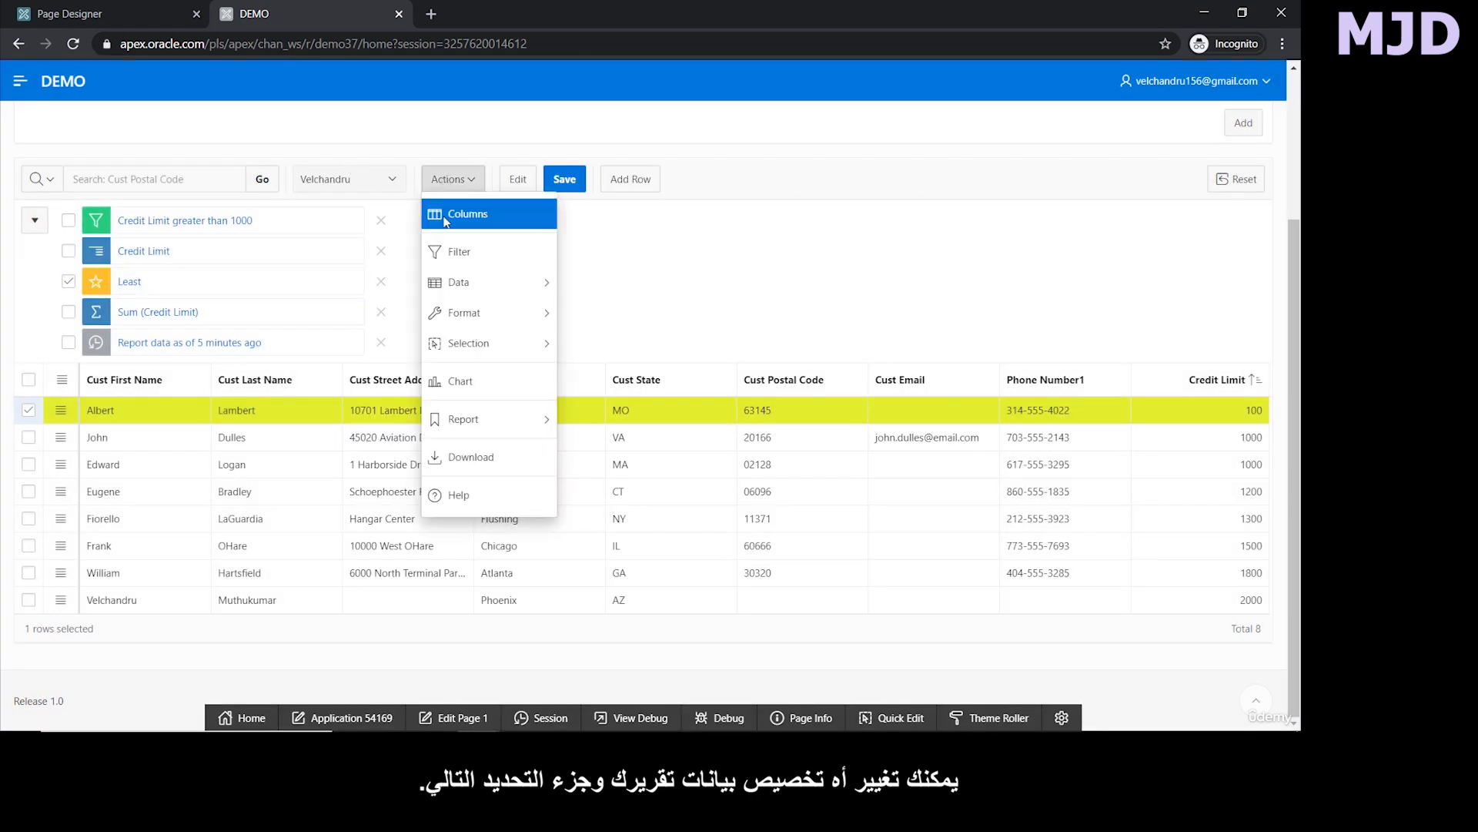
mouse_move(472, 349)
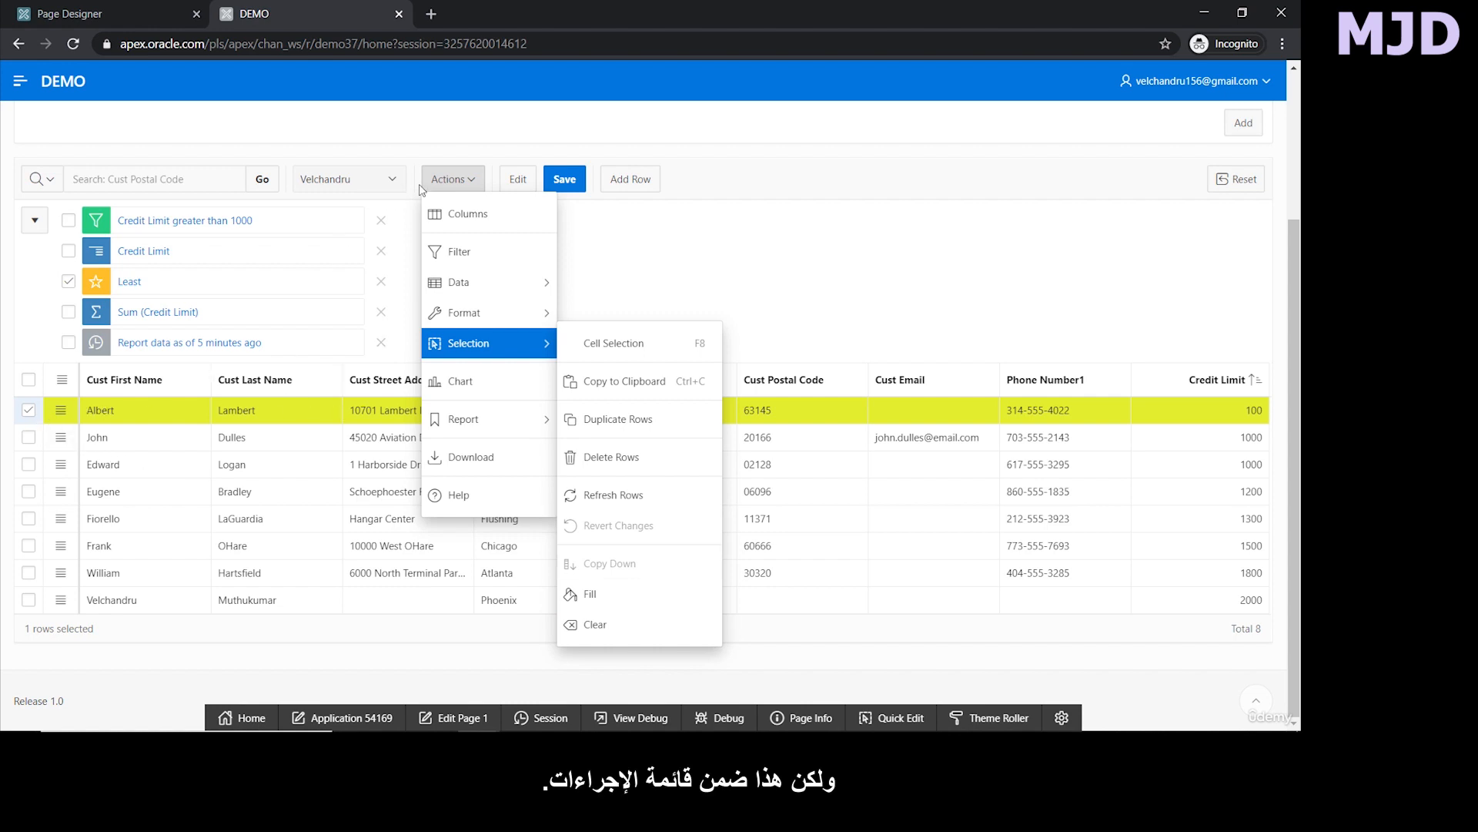
left_click(63, 382)
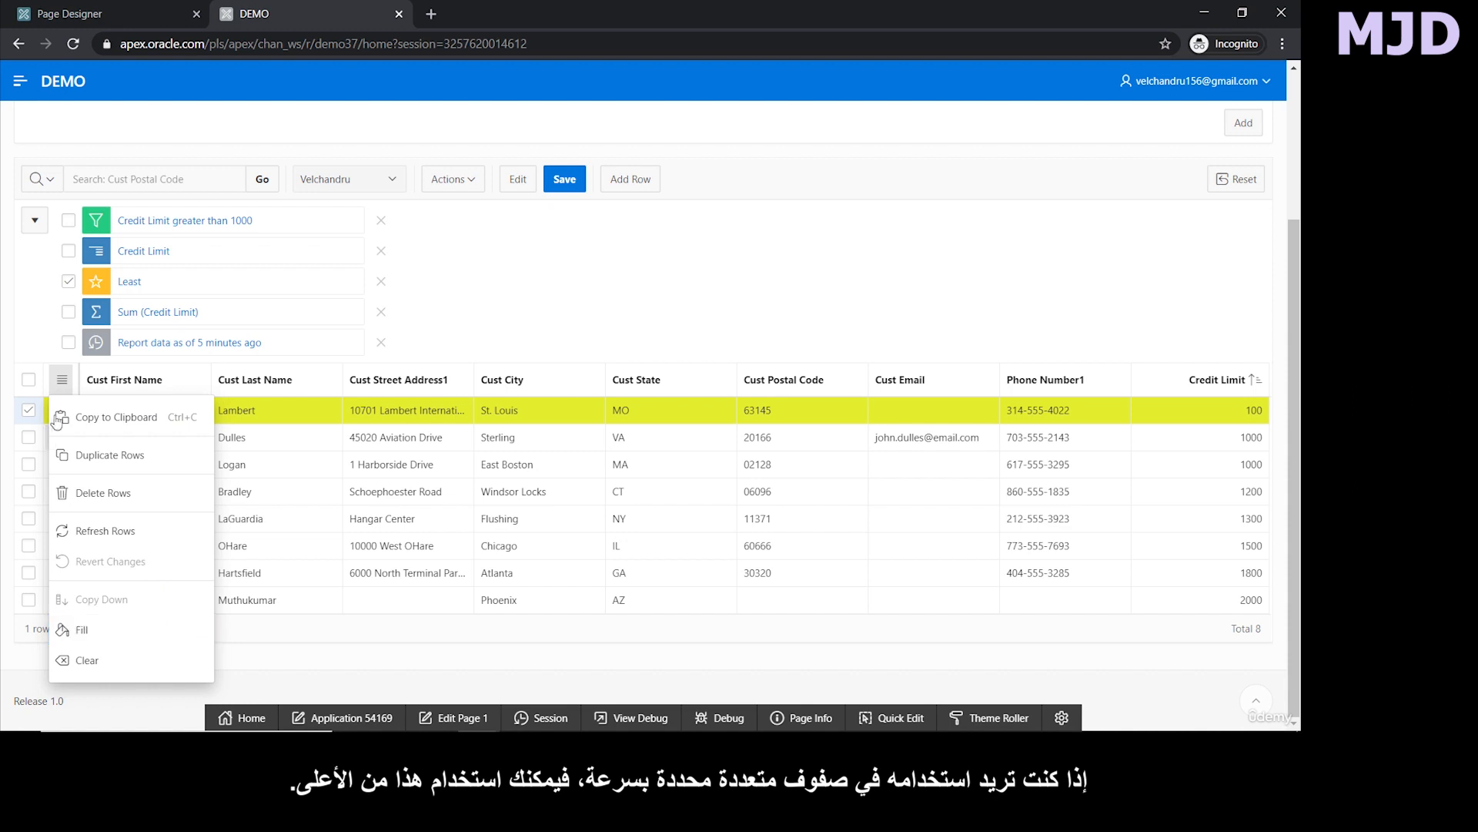
left_click(458, 180)
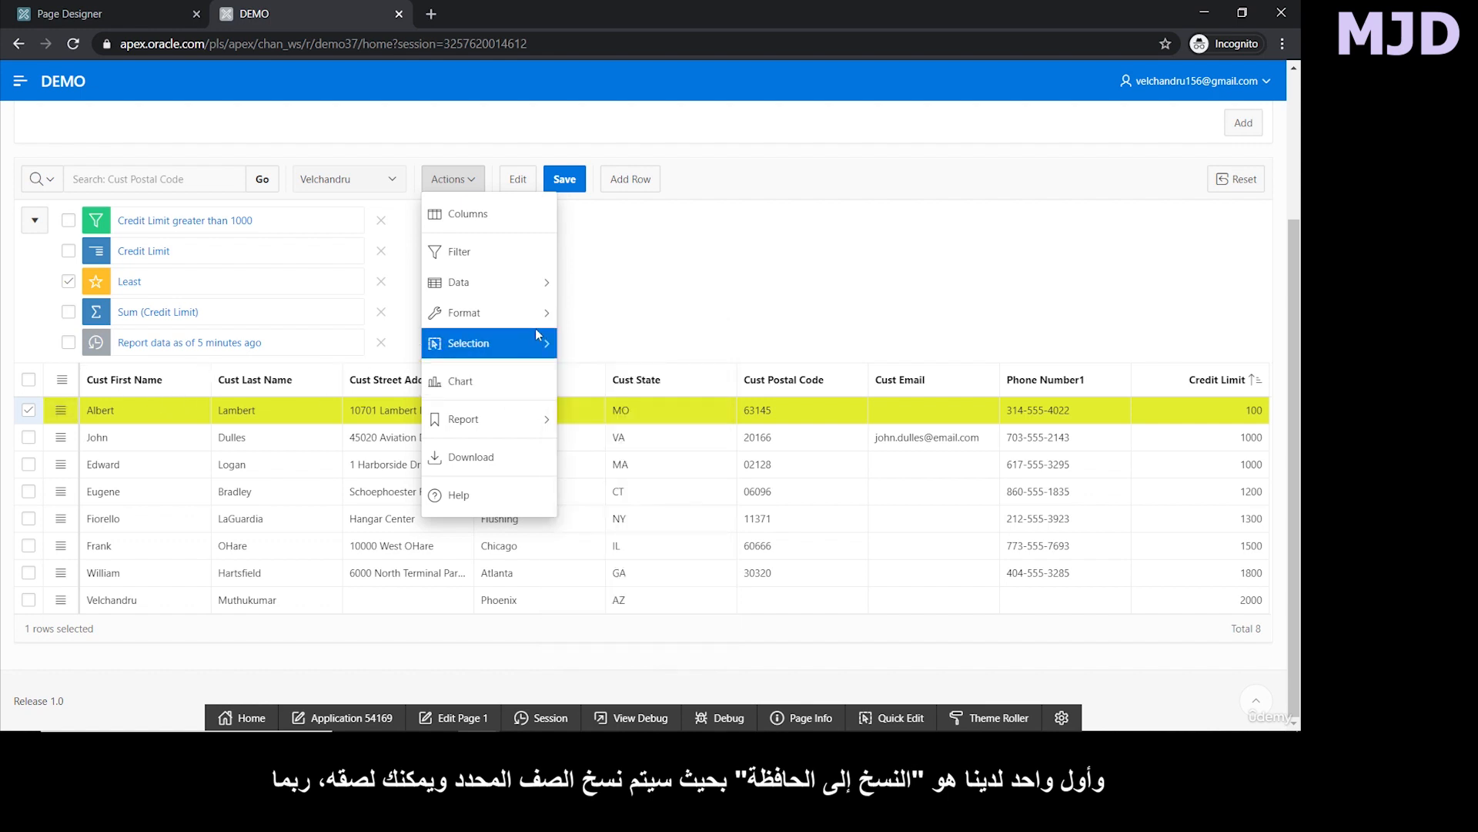
mouse_move(539, 337)
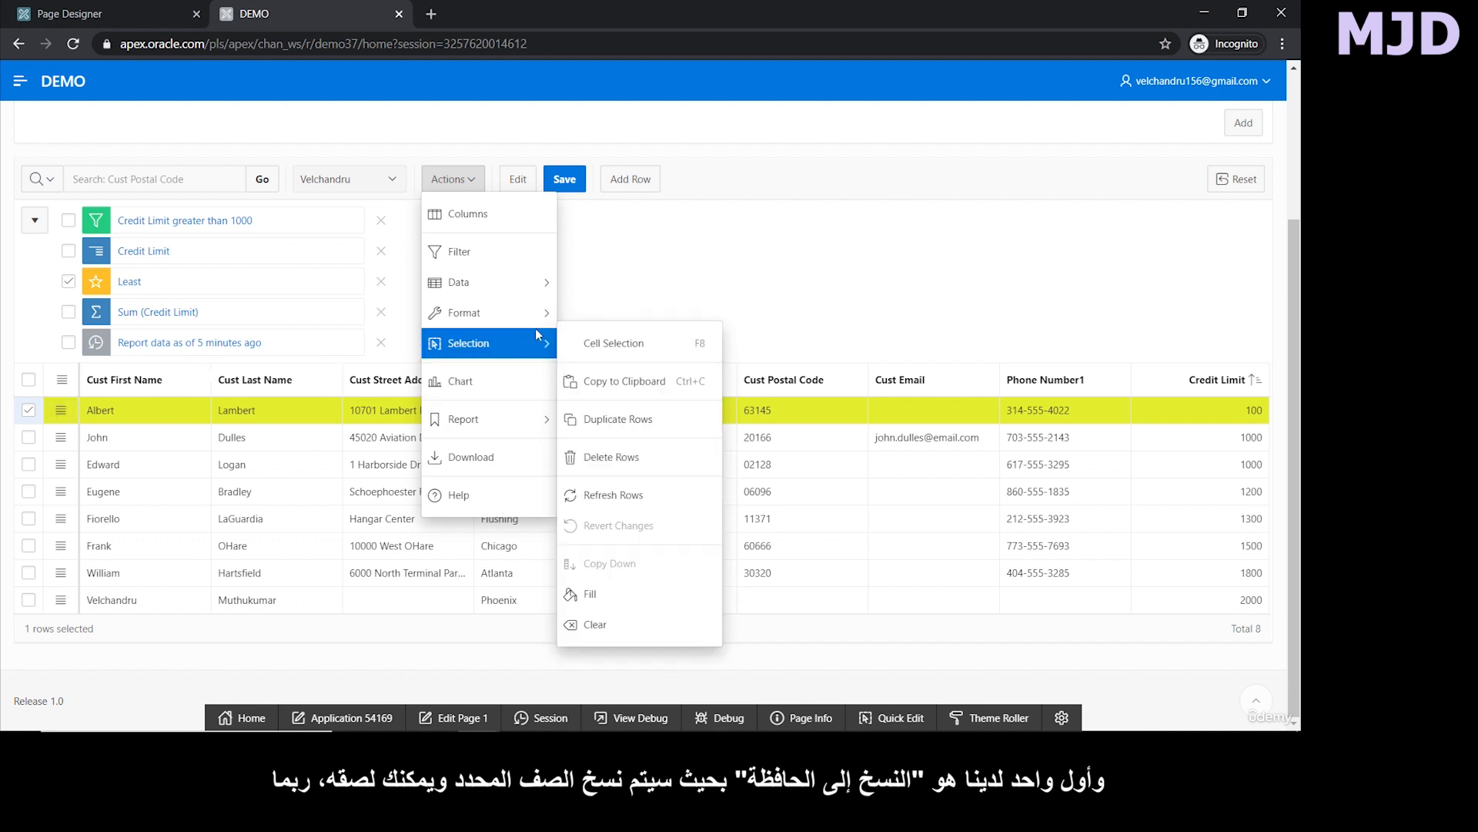
left_click(618, 422)
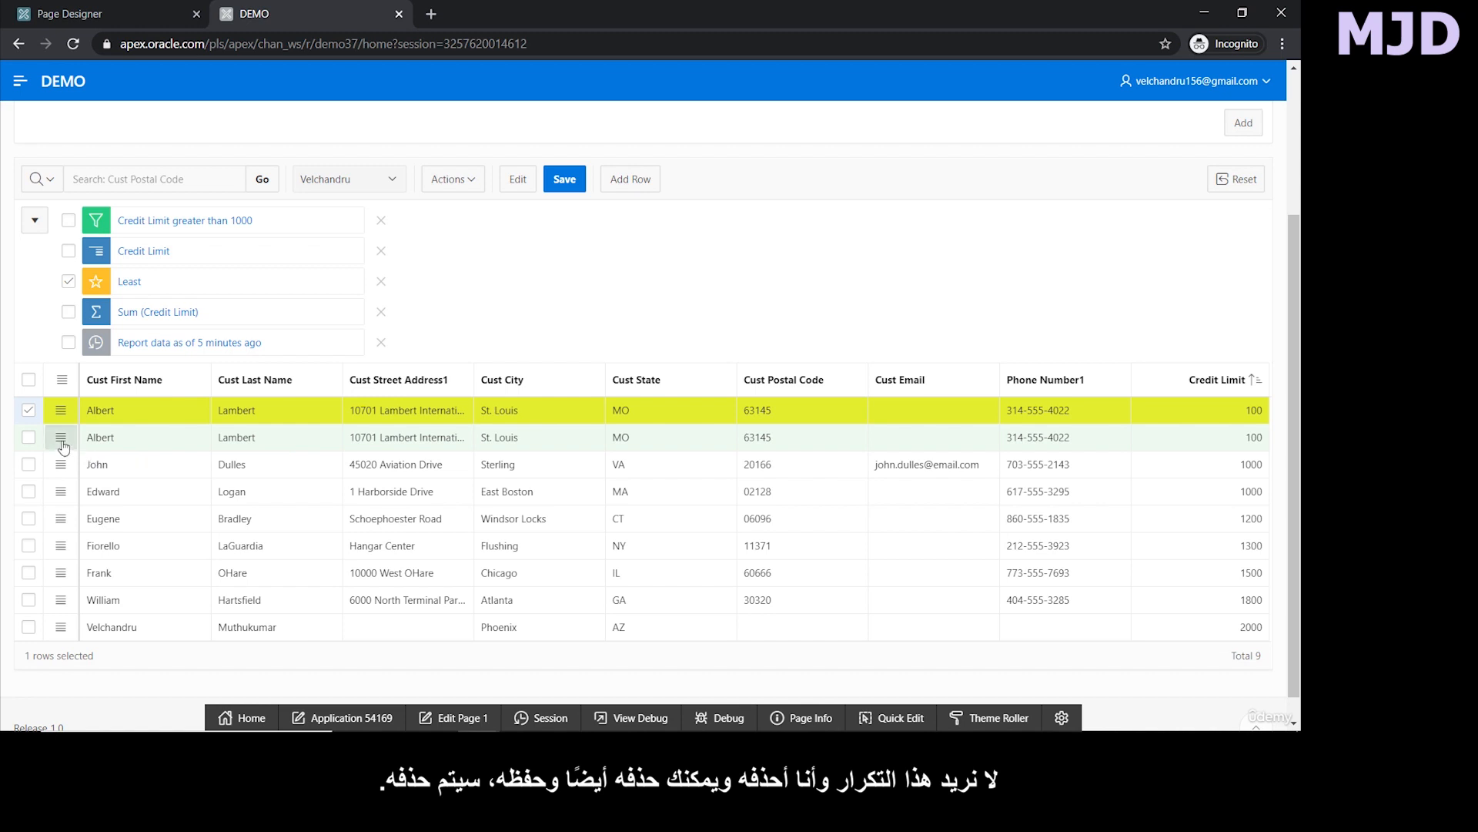
left_click(61, 437)
left_click(131, 573)
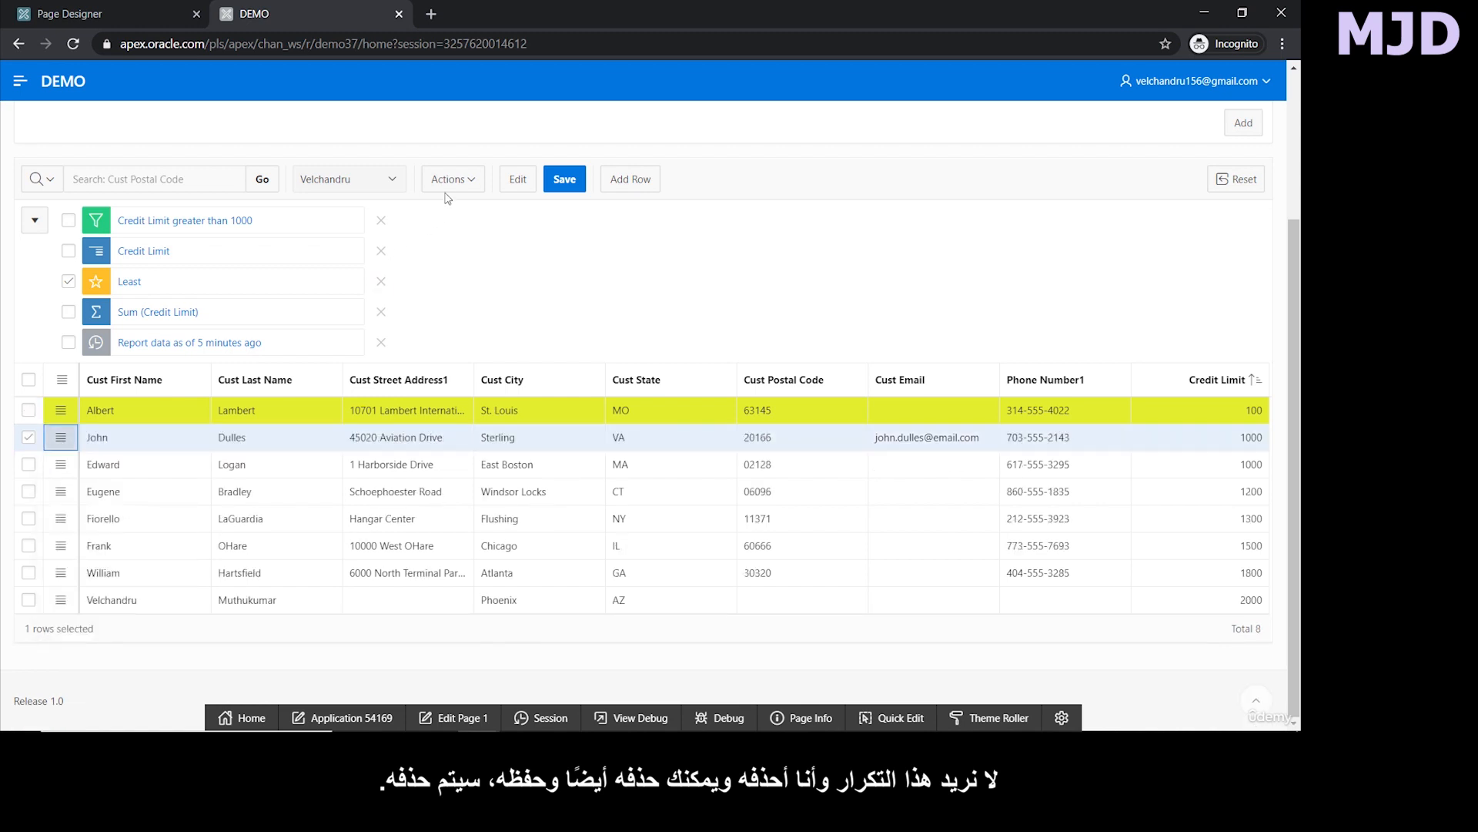
Switch the grid from row selection to cell selection.
left_click(450, 180)
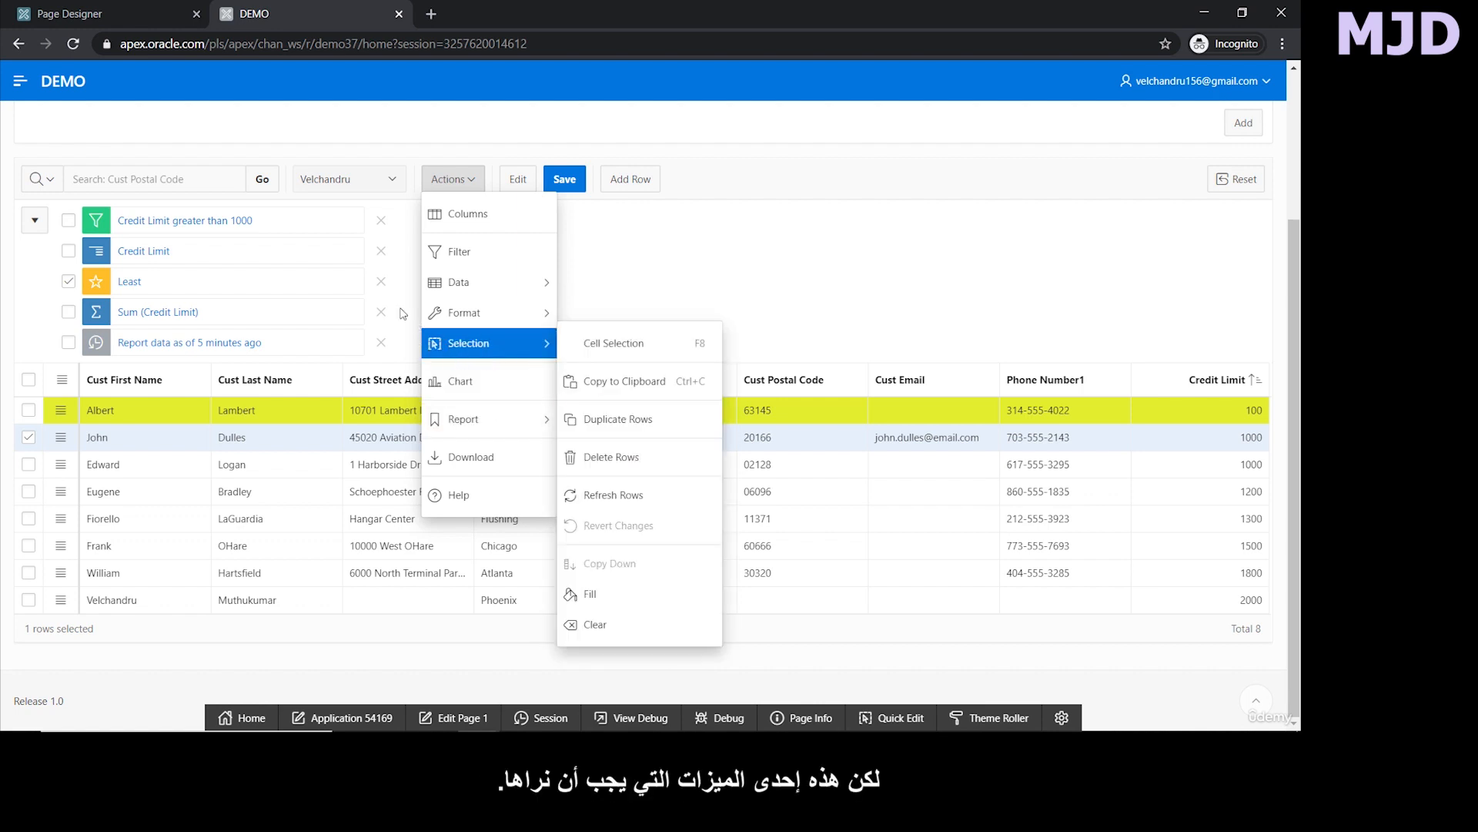
left_click(694, 256)
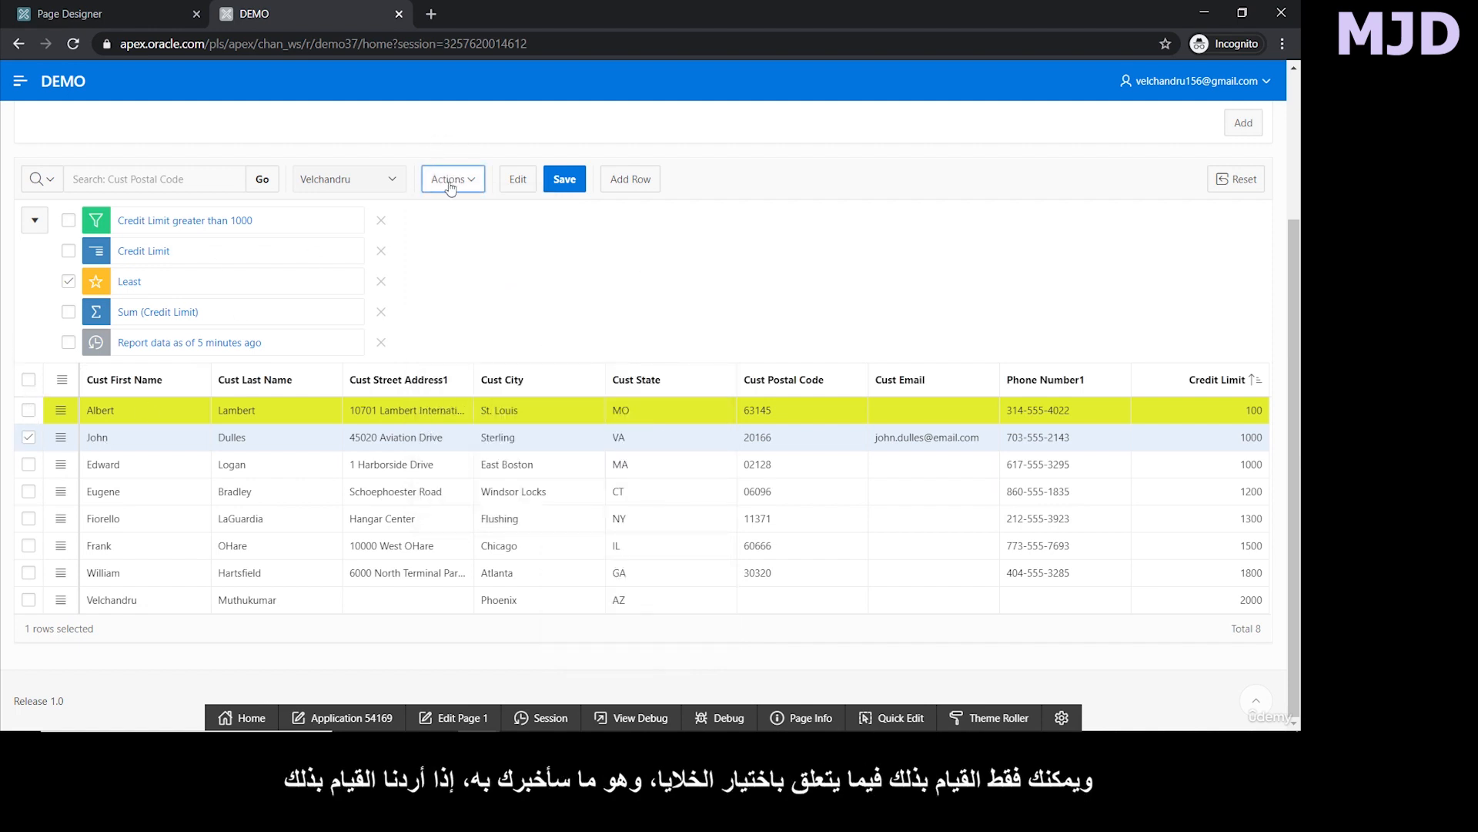
left_click(62, 381)
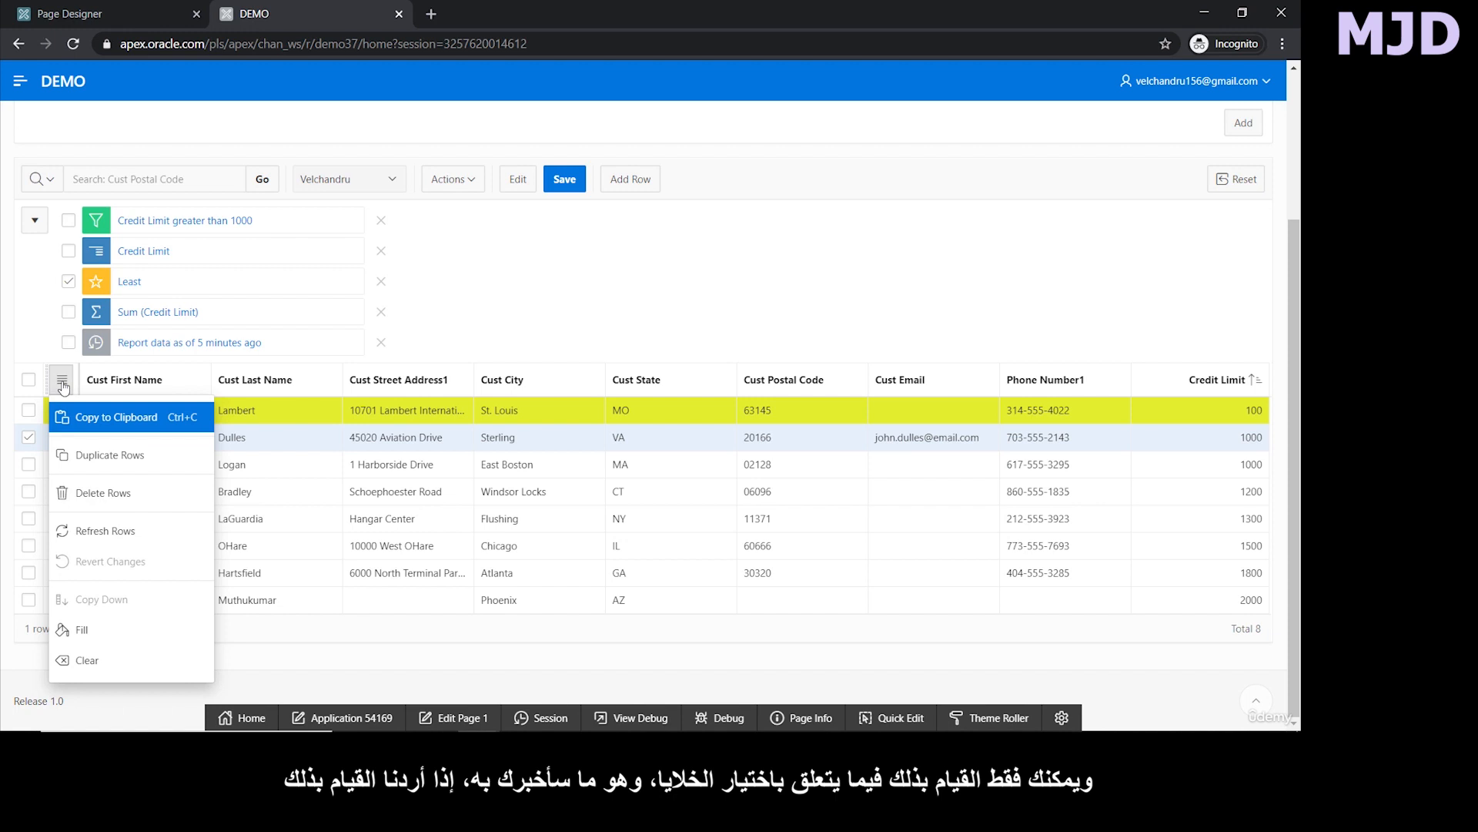
left_click(449, 179)
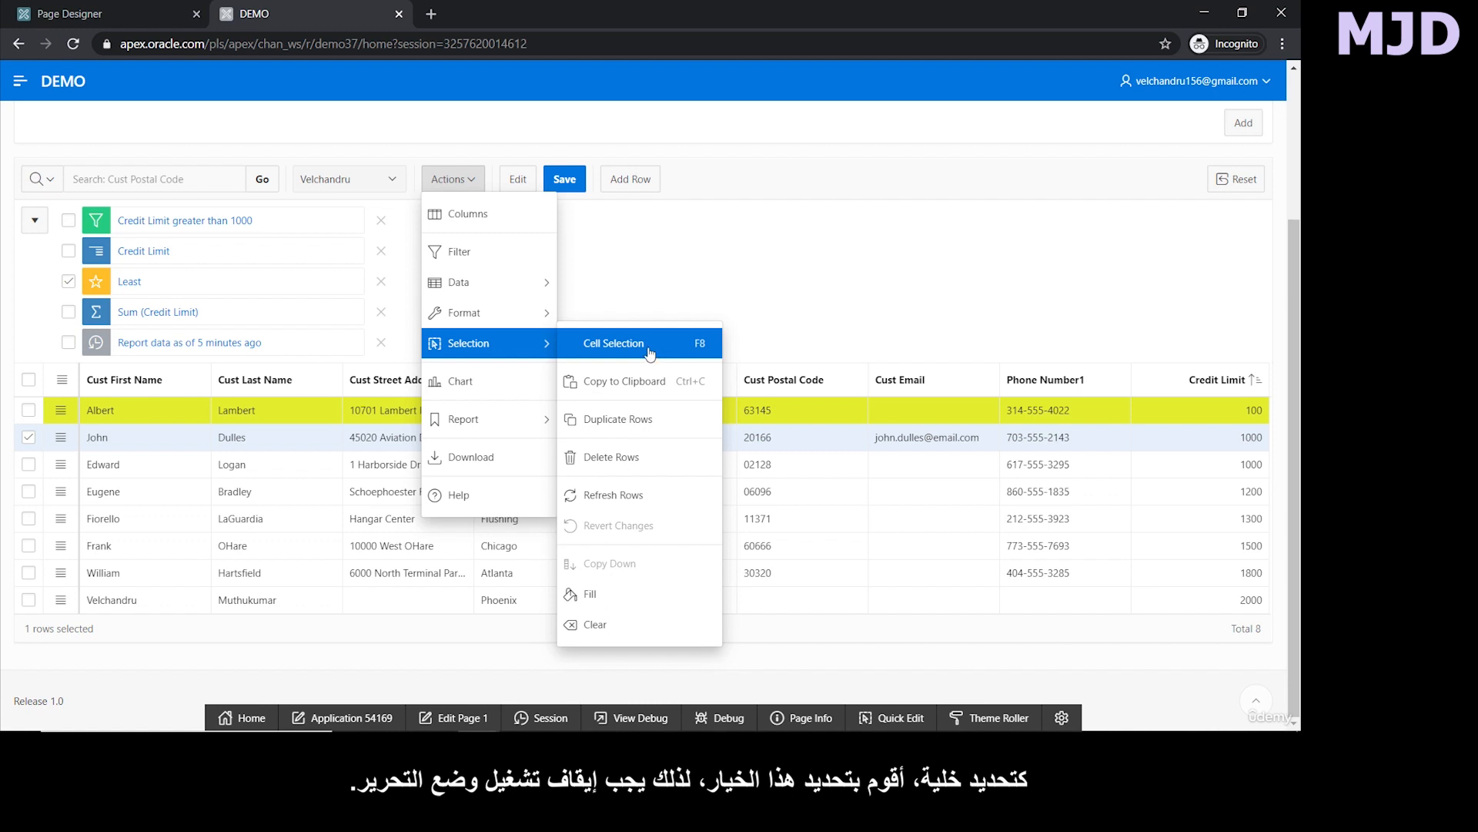
left_click(649, 353)
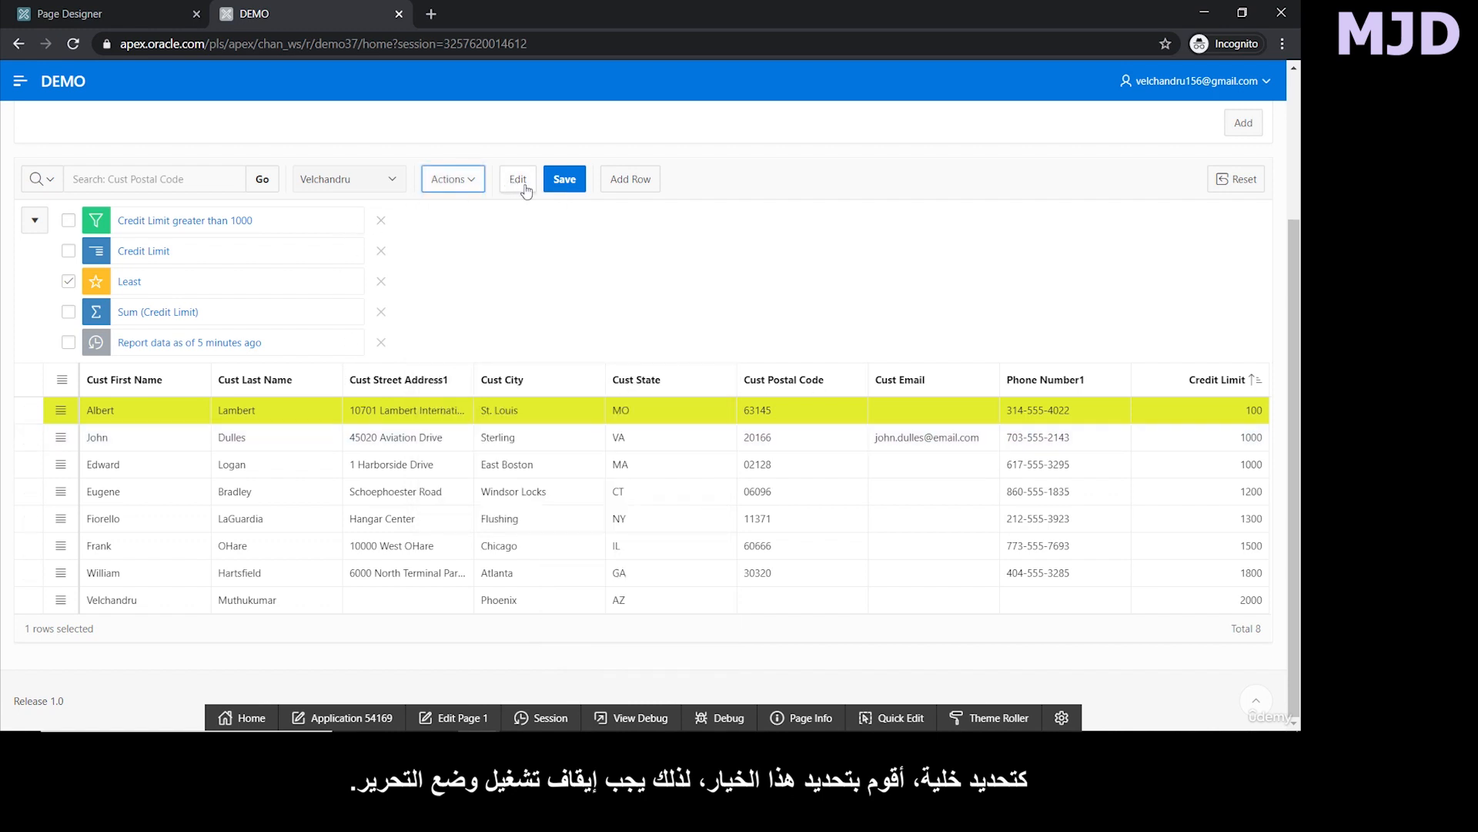
Select single Credit Limit cells one at a time in the first three customer rows.
left_click(1223, 411)
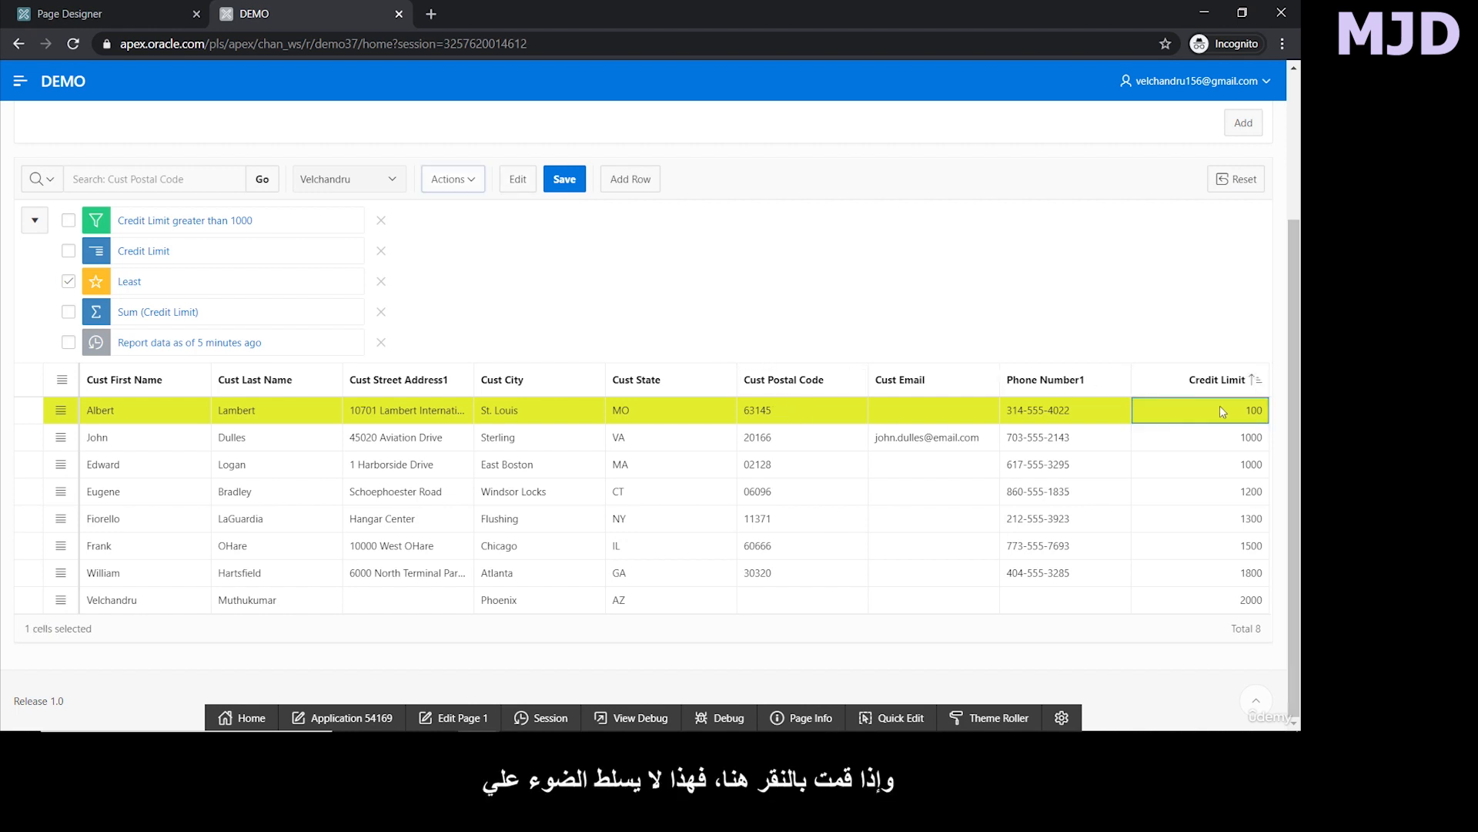
left_click(1183, 443)
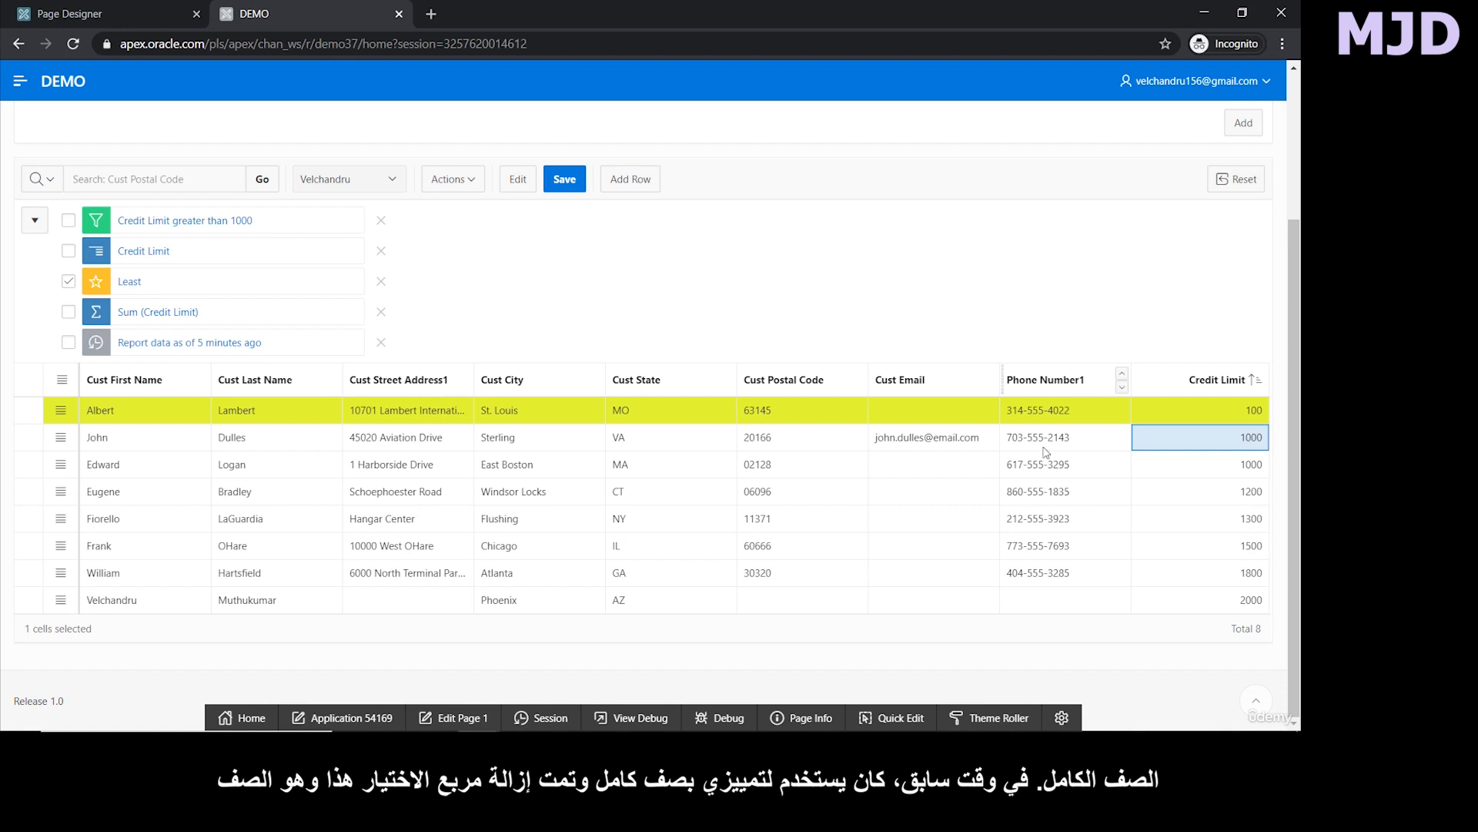
left_click(1162, 466)
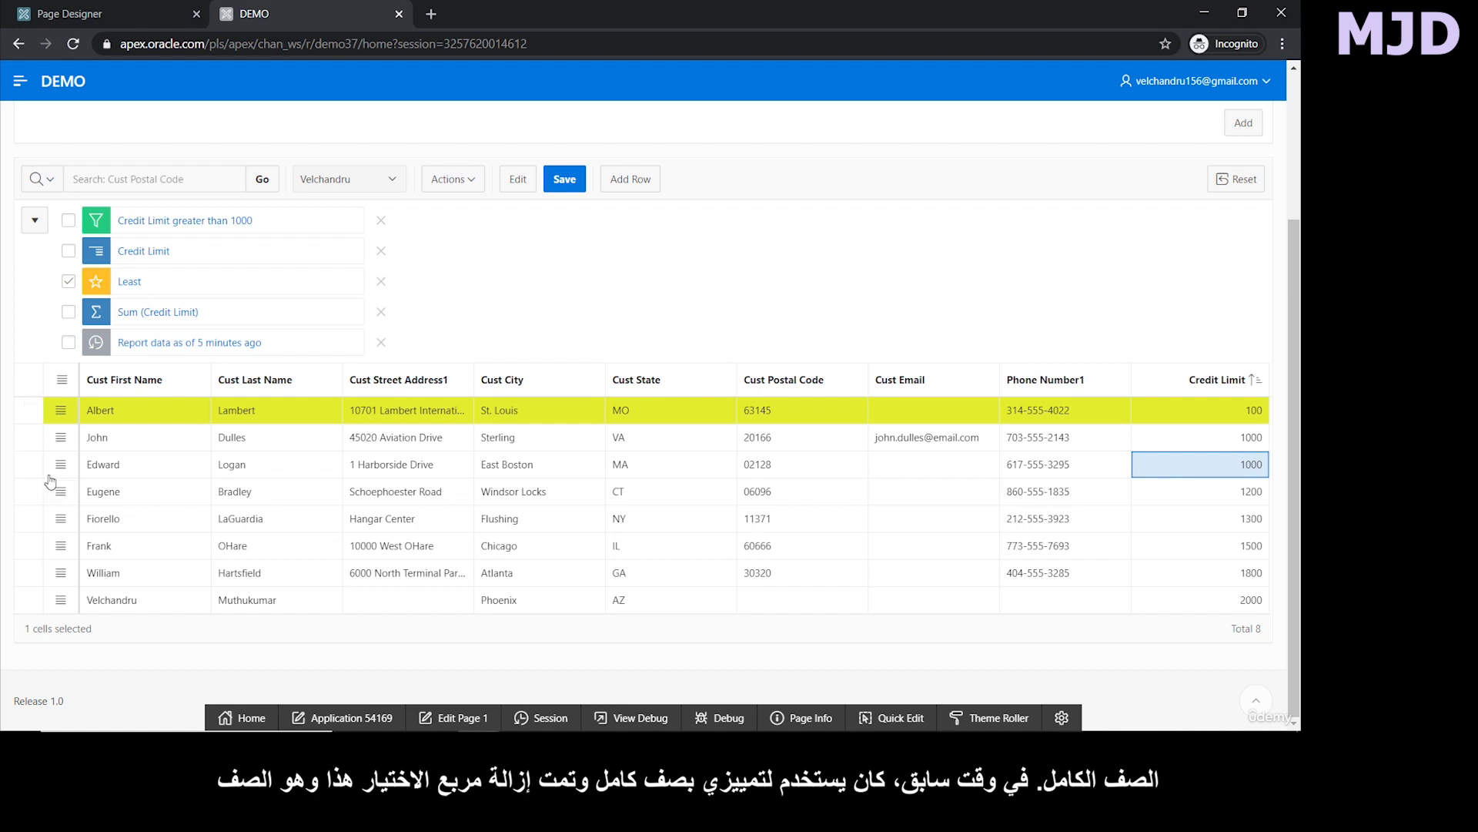
left_click(1178, 438)
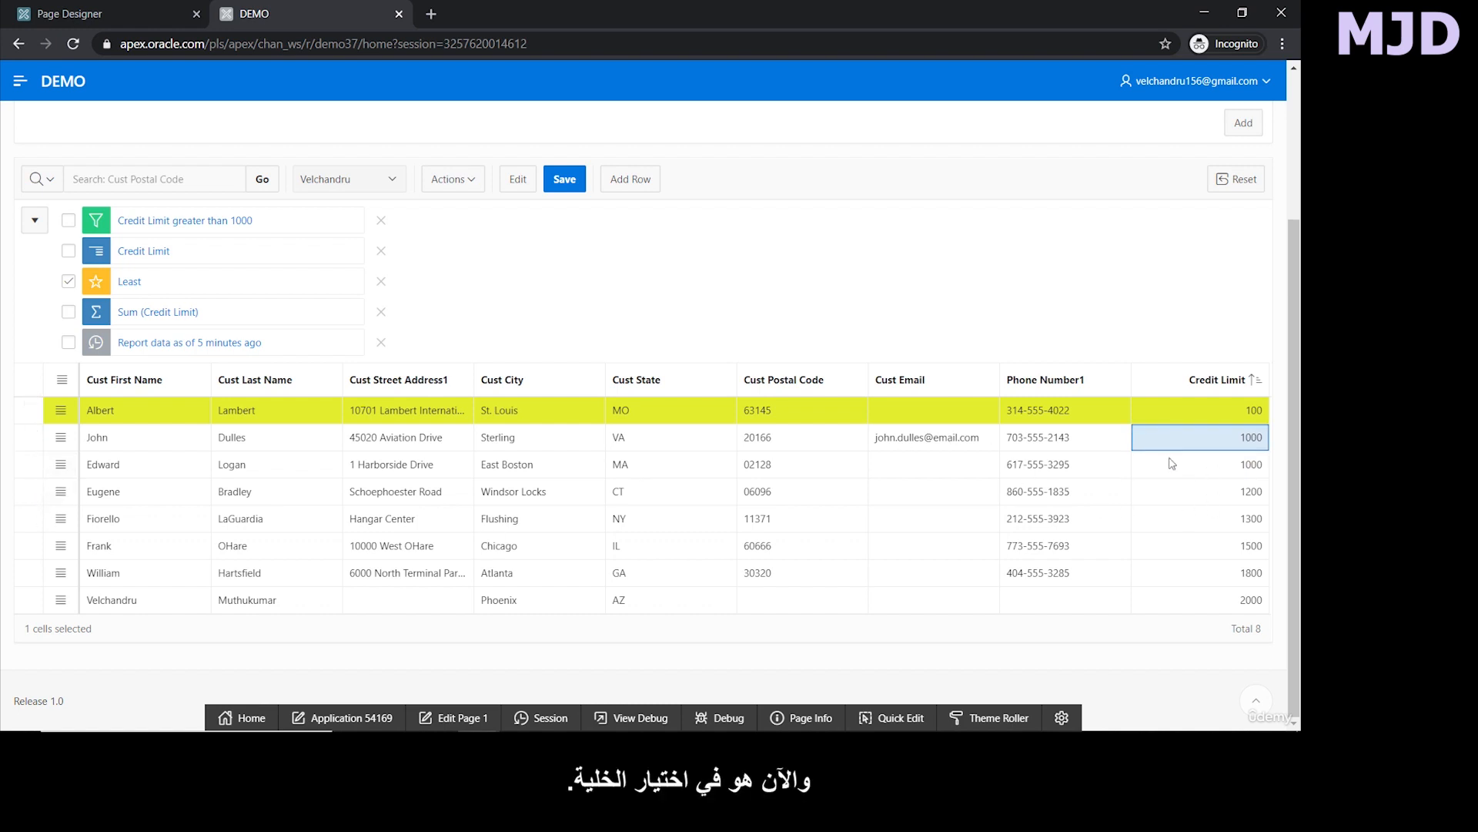
Select the Credit Limit cells from the first row to the last and copy the first row's value down.
left_click(1192, 413)
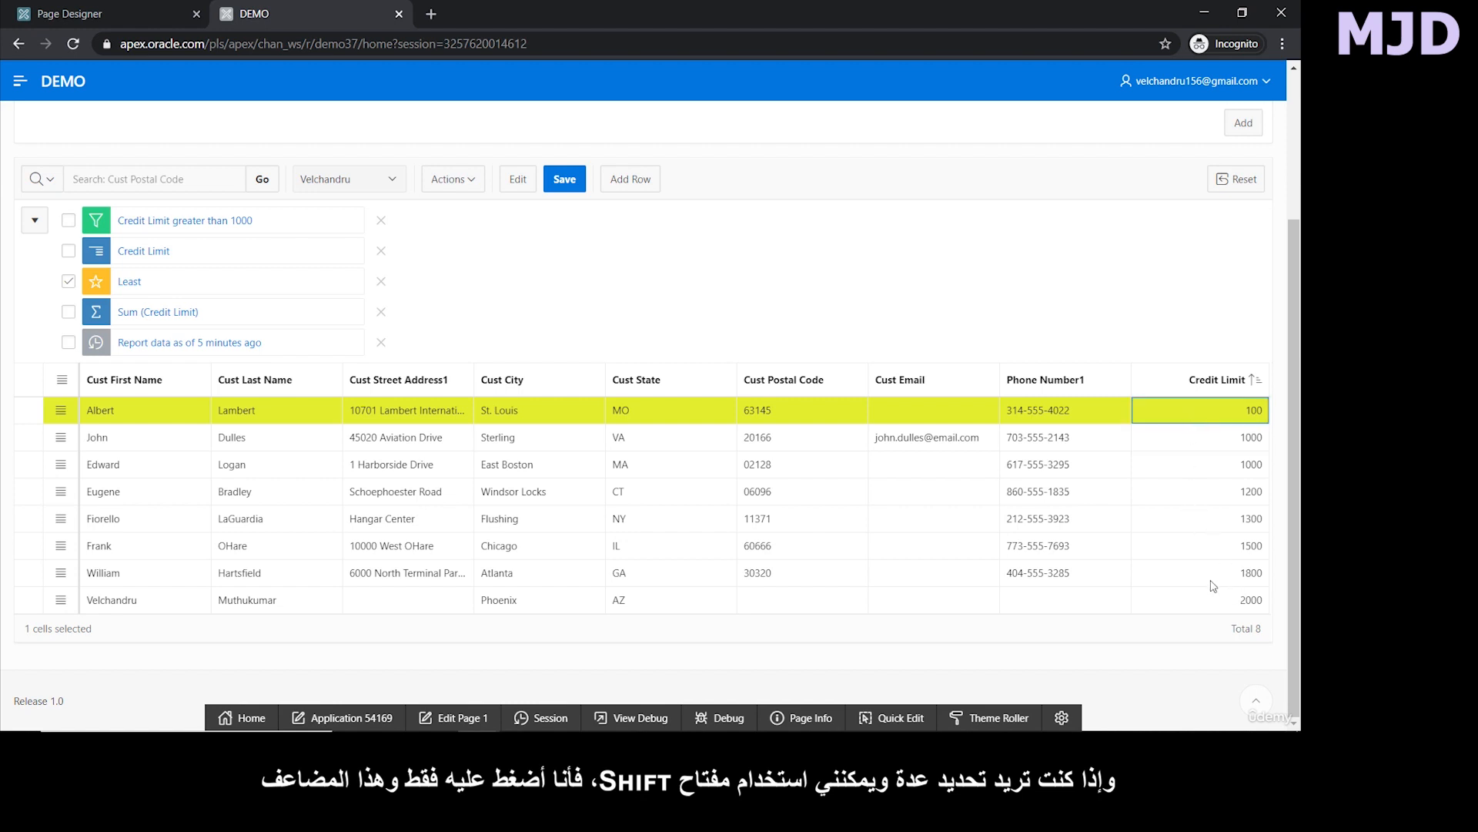
left_click(1199, 608, "shift")
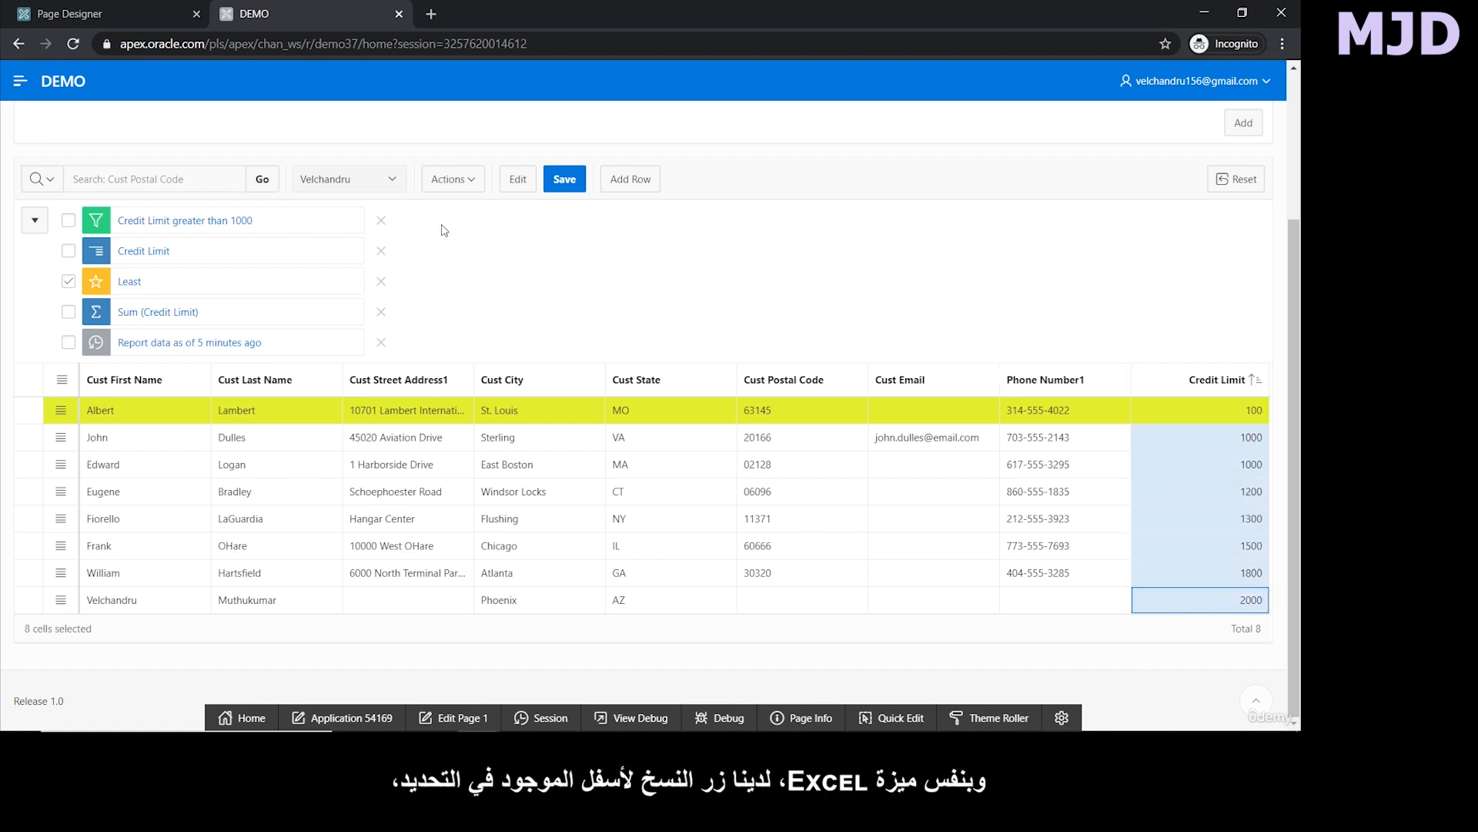
left_click(451, 178)
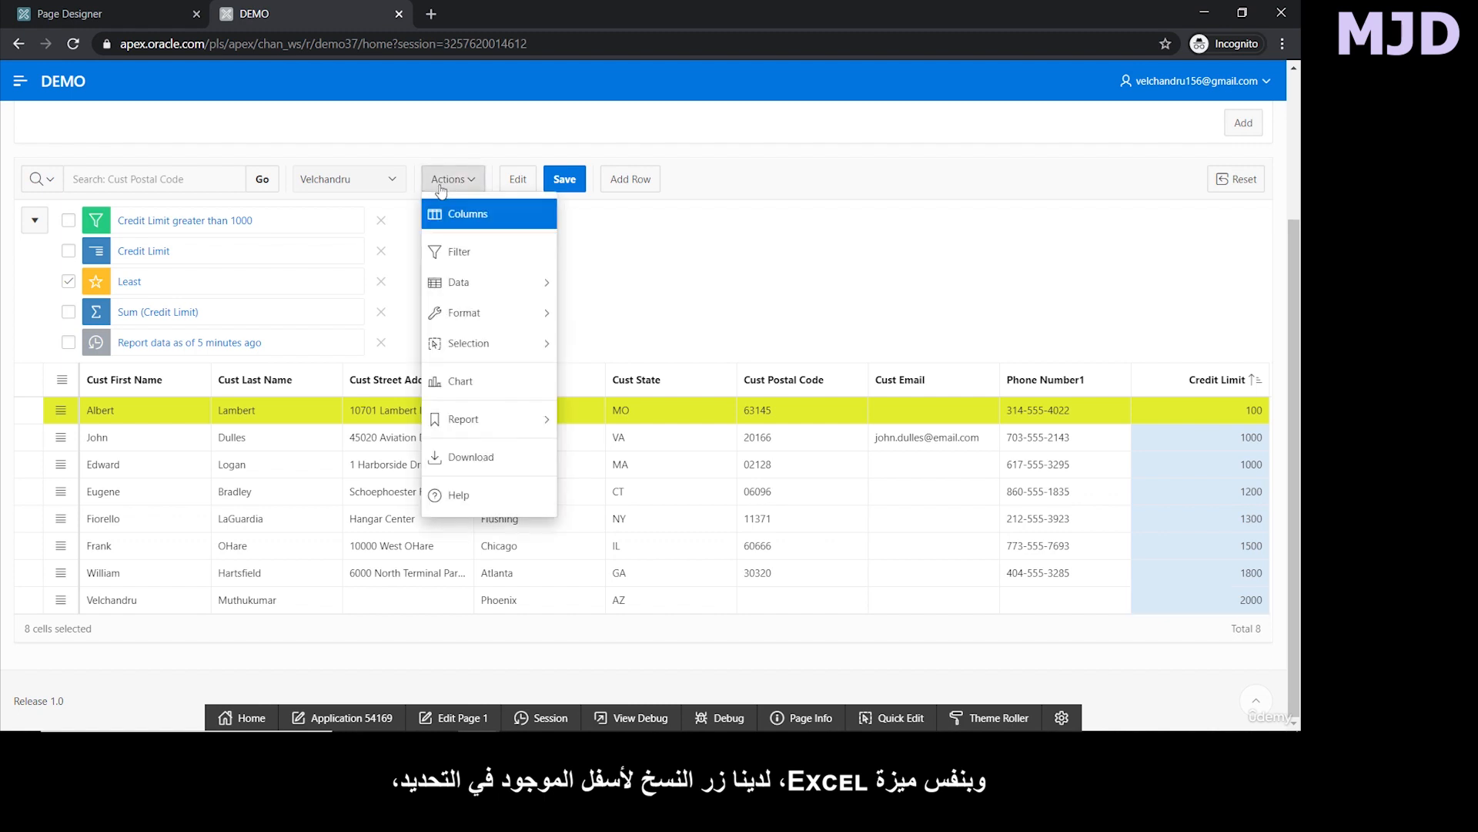
mouse_move(535, 339)
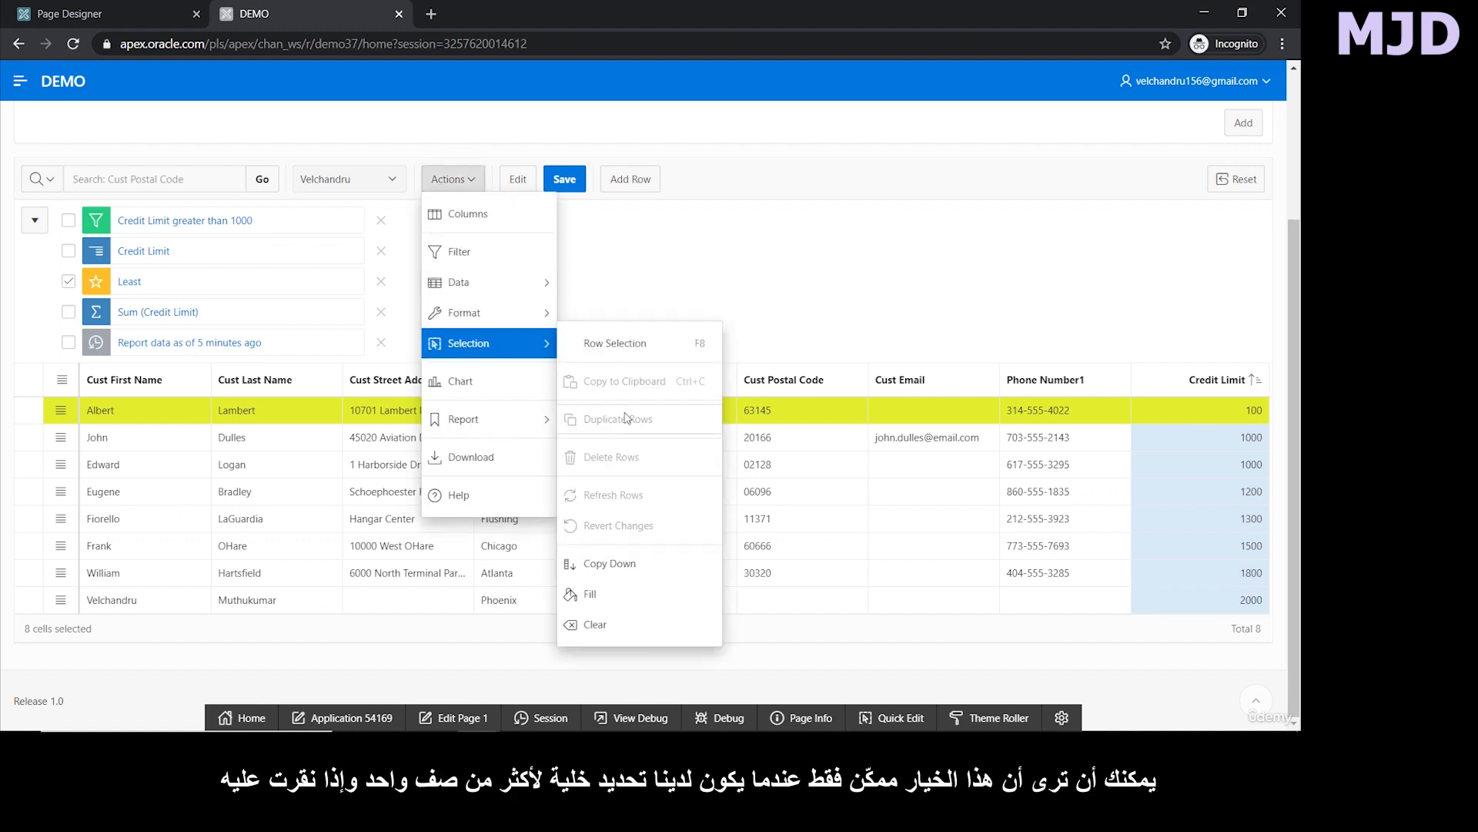
left_click(618, 564)
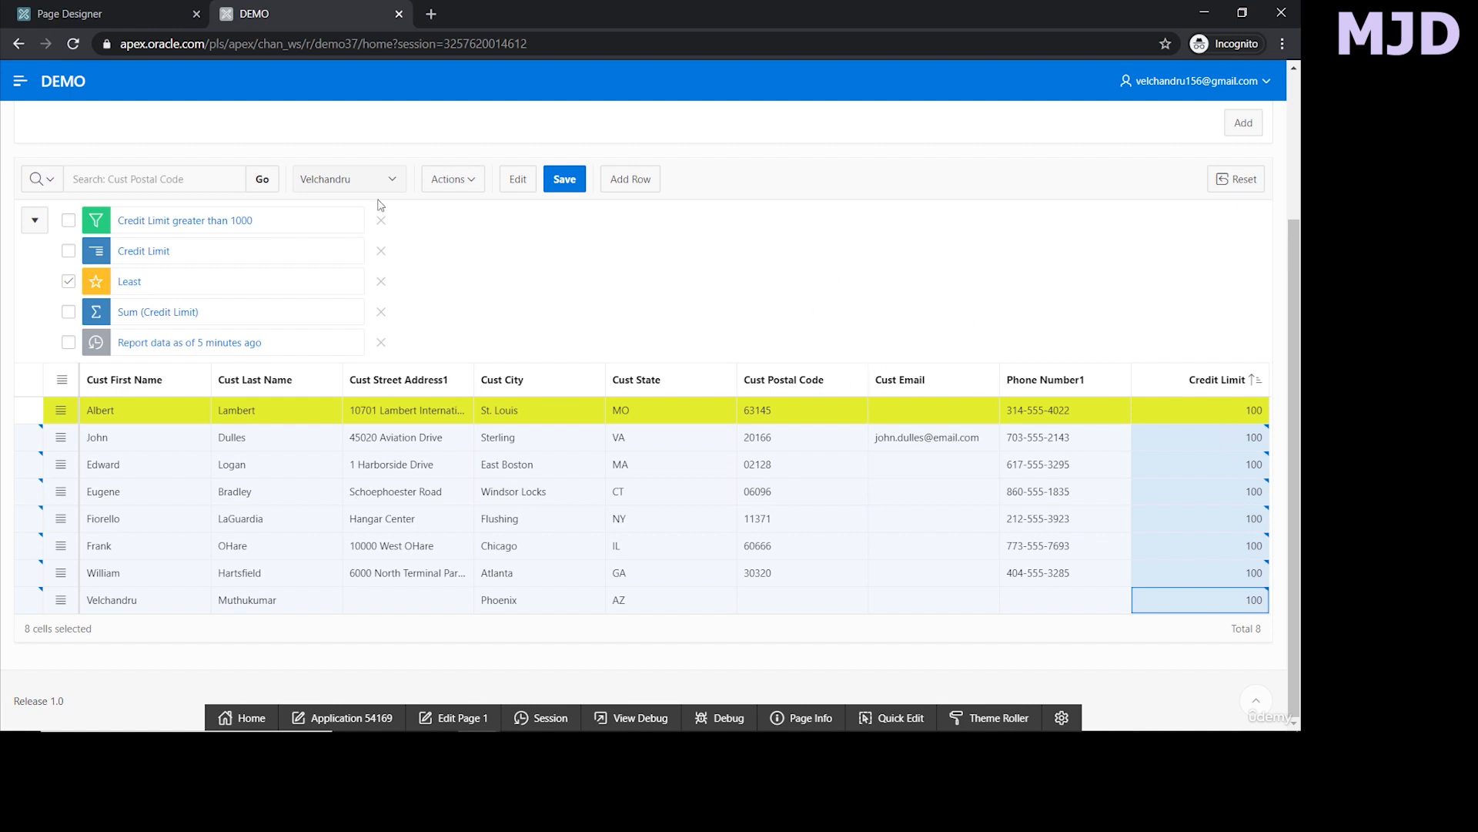
Return the grid to row selection and revert the changes on all customer rows.
left_click(440, 180)
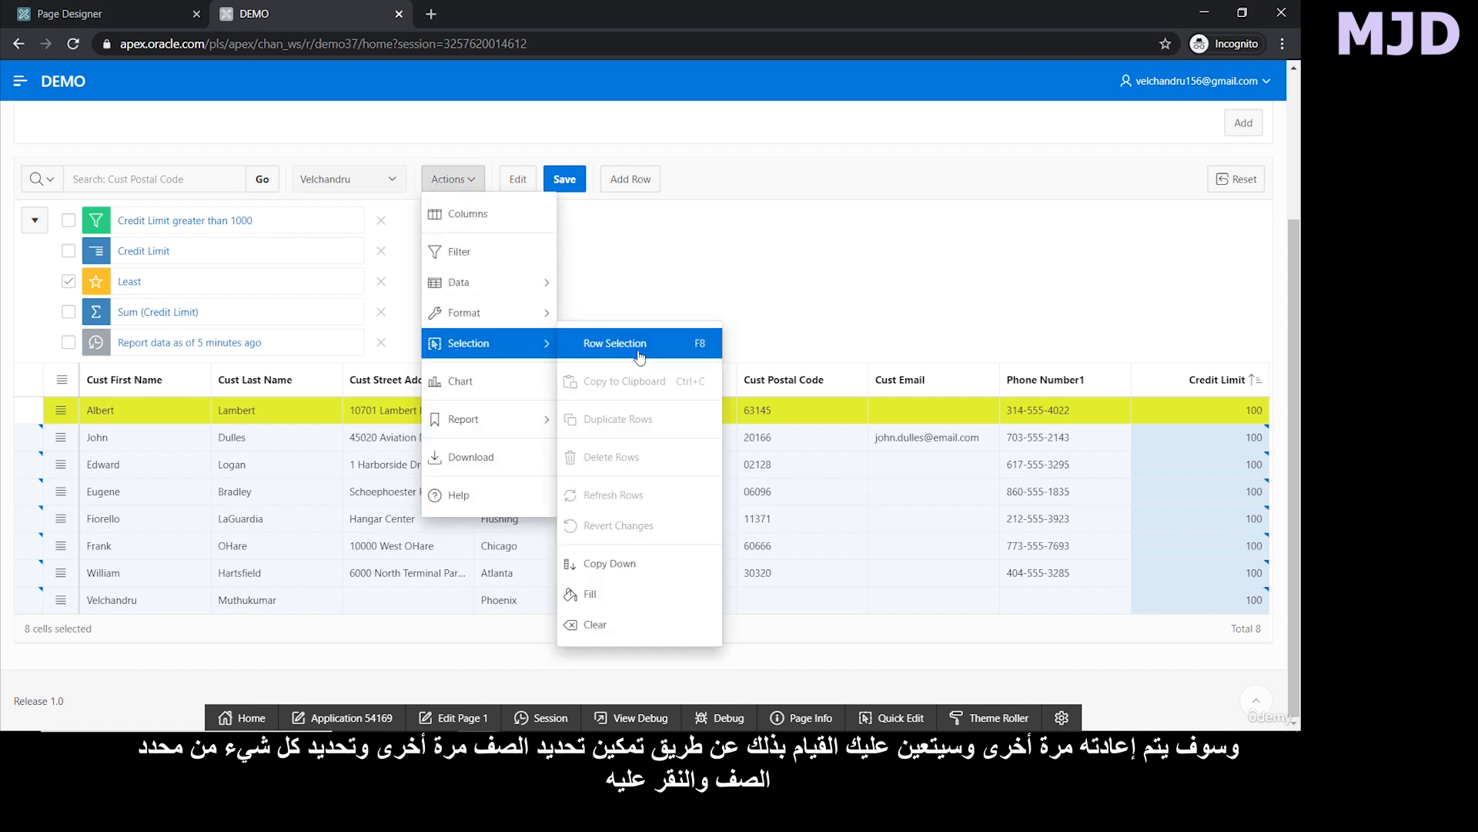
left_click(640, 344)
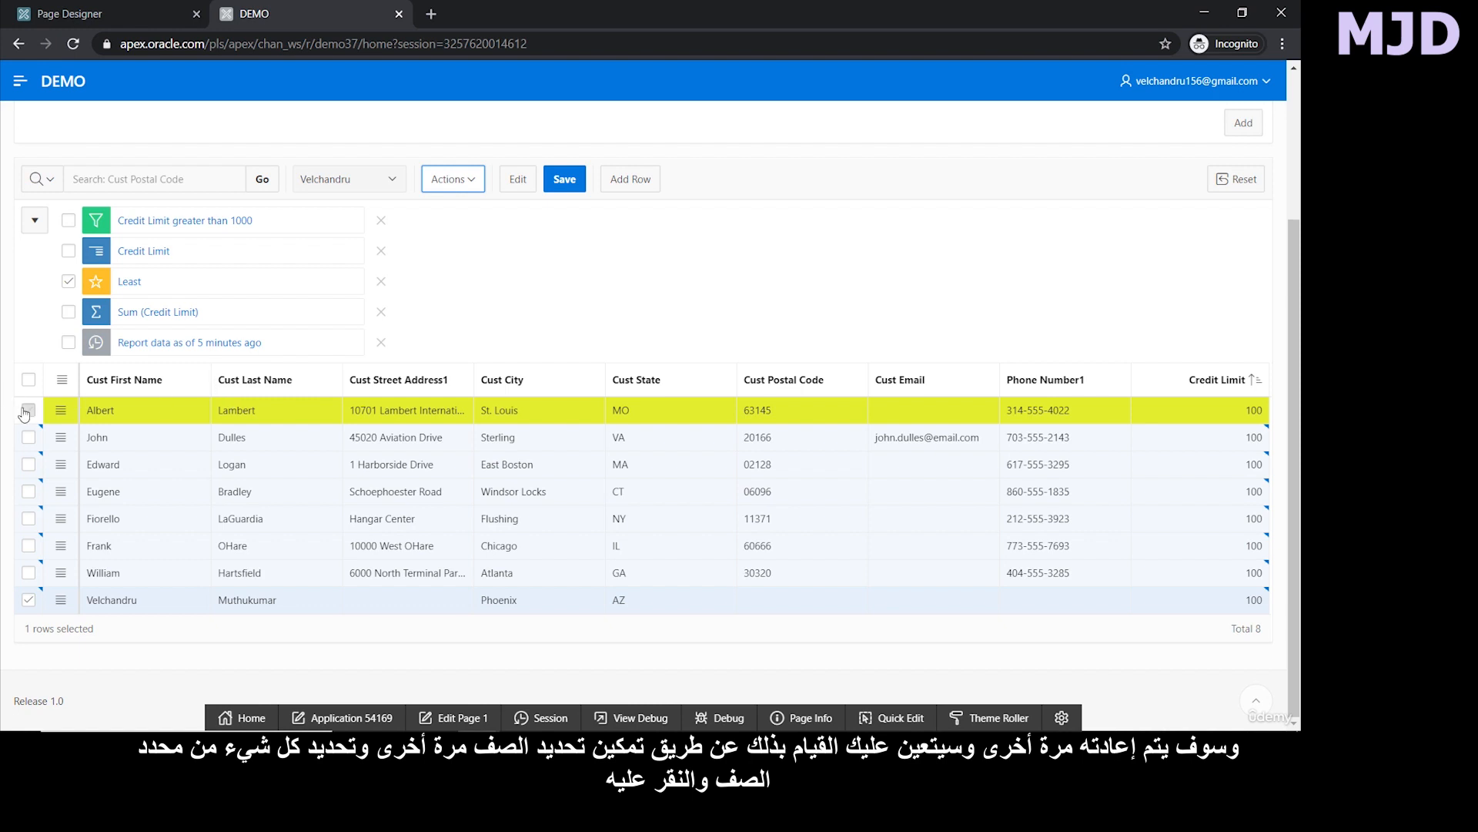
left_click(28, 379)
left_click(60, 379)
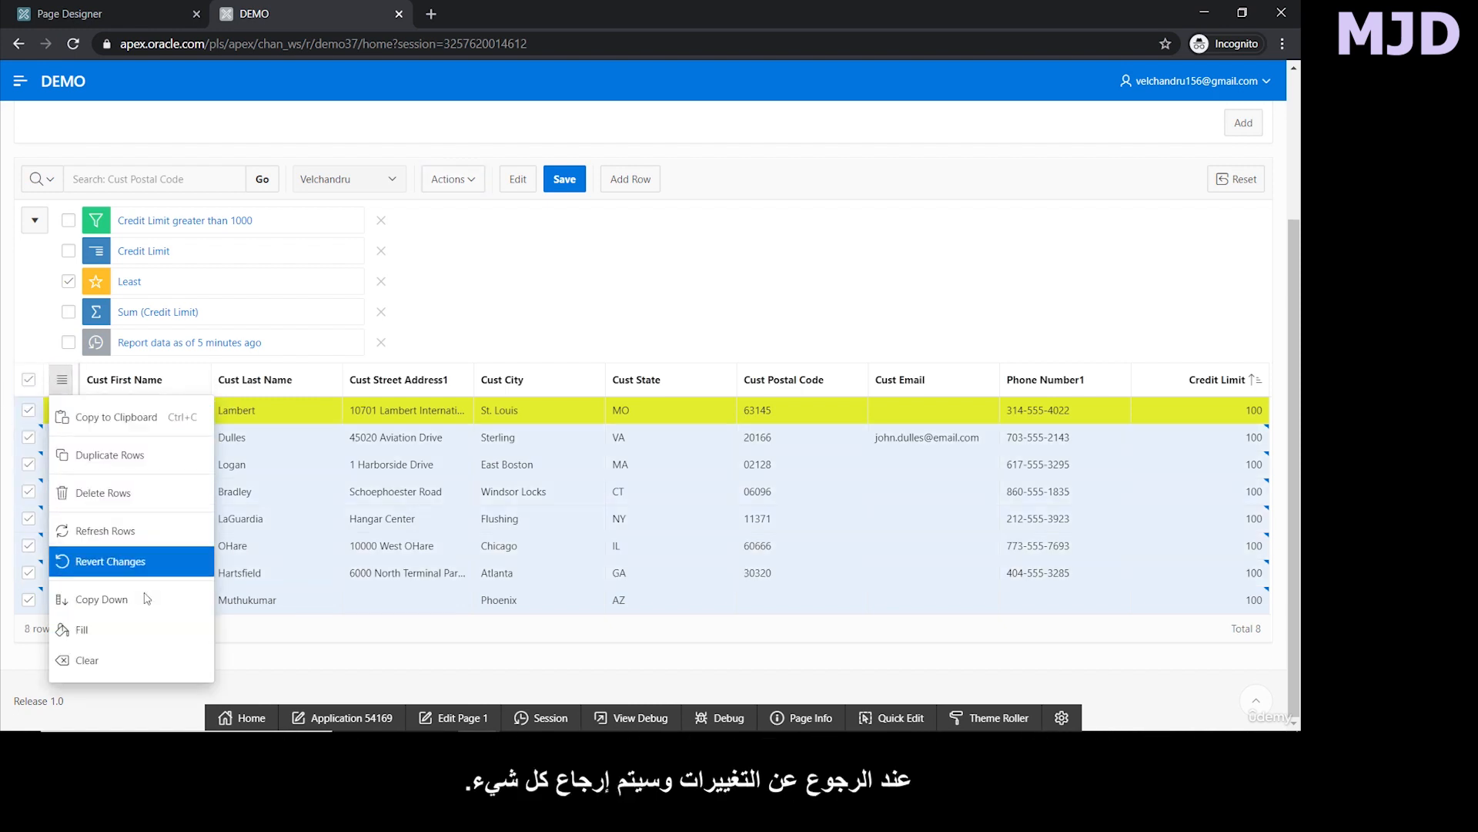
left_click(142, 556)
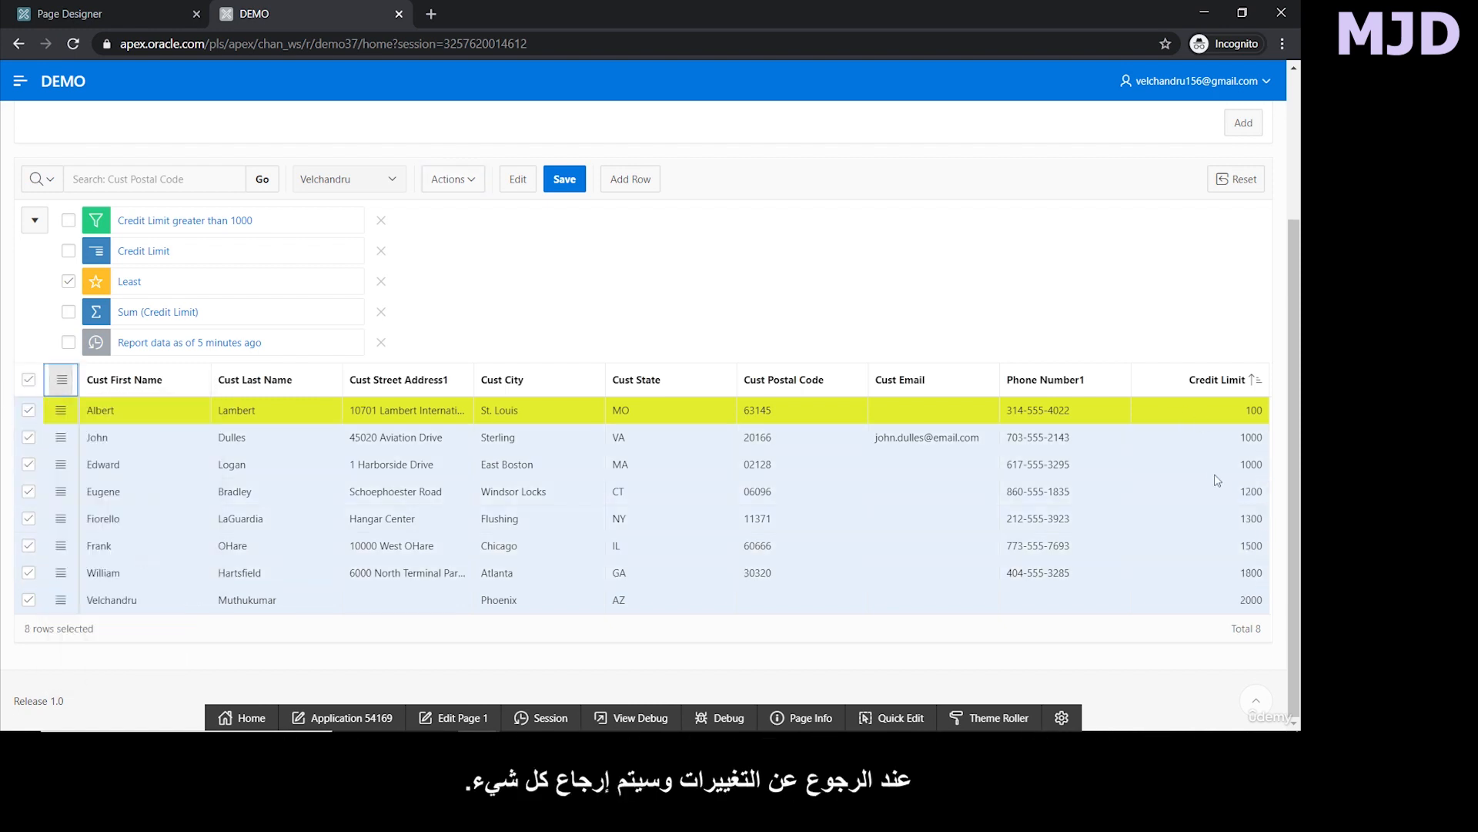
left_click(69, 379)
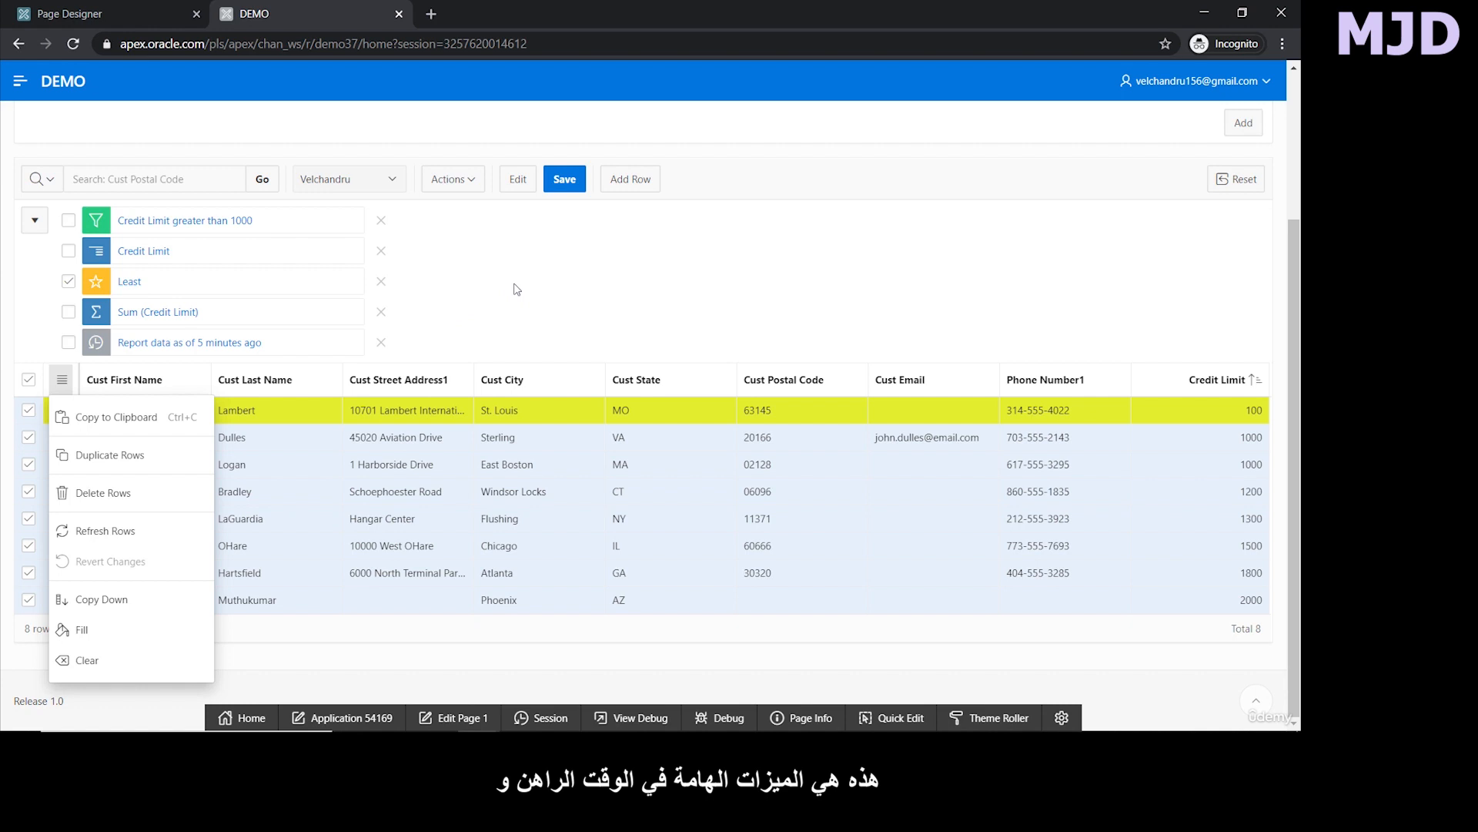
left_click(504, 260)
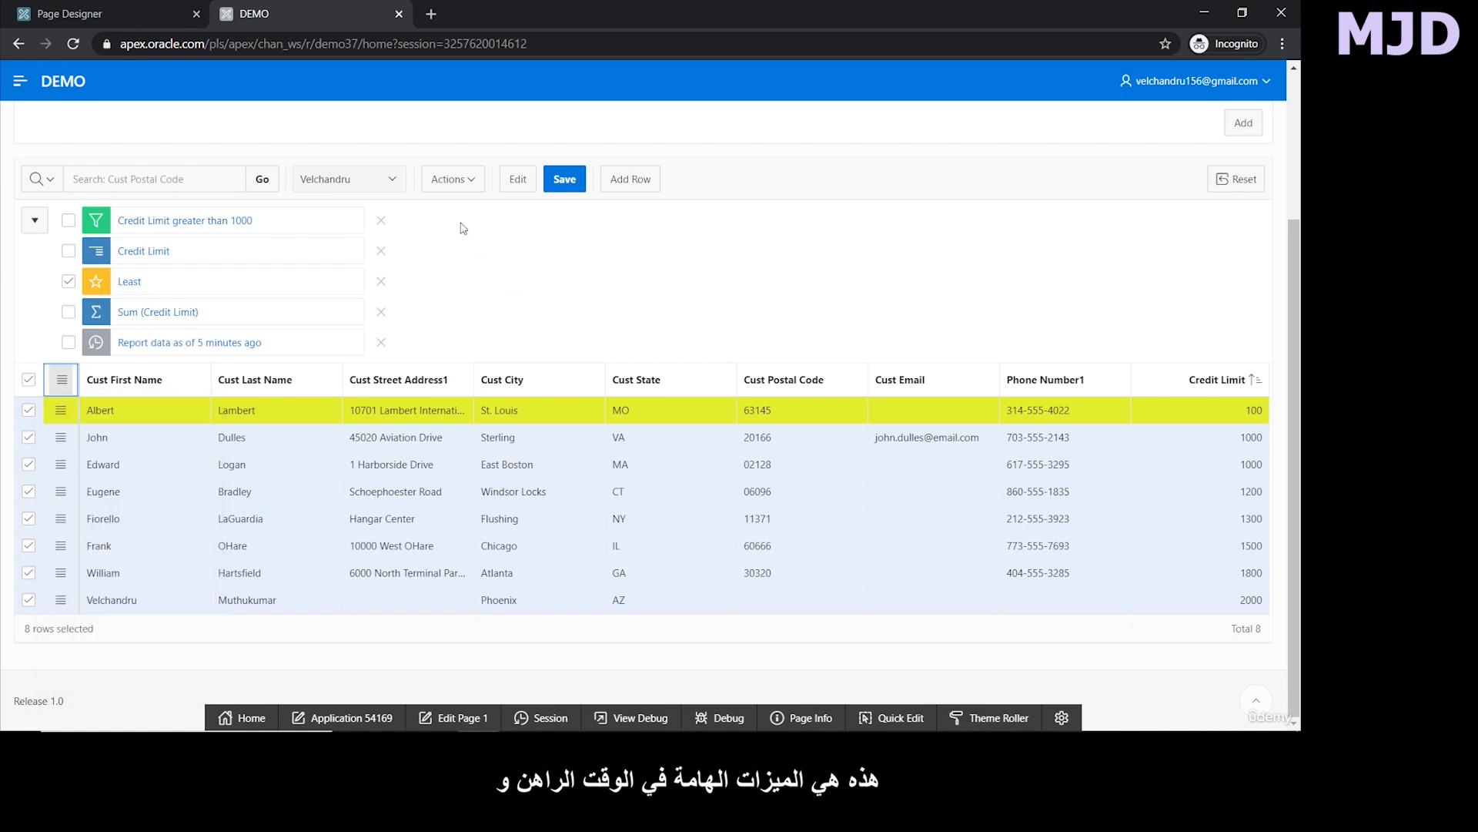
Save the grid's current settings to the selected private report.
left_click(450, 179)
mouse_move(475, 418)
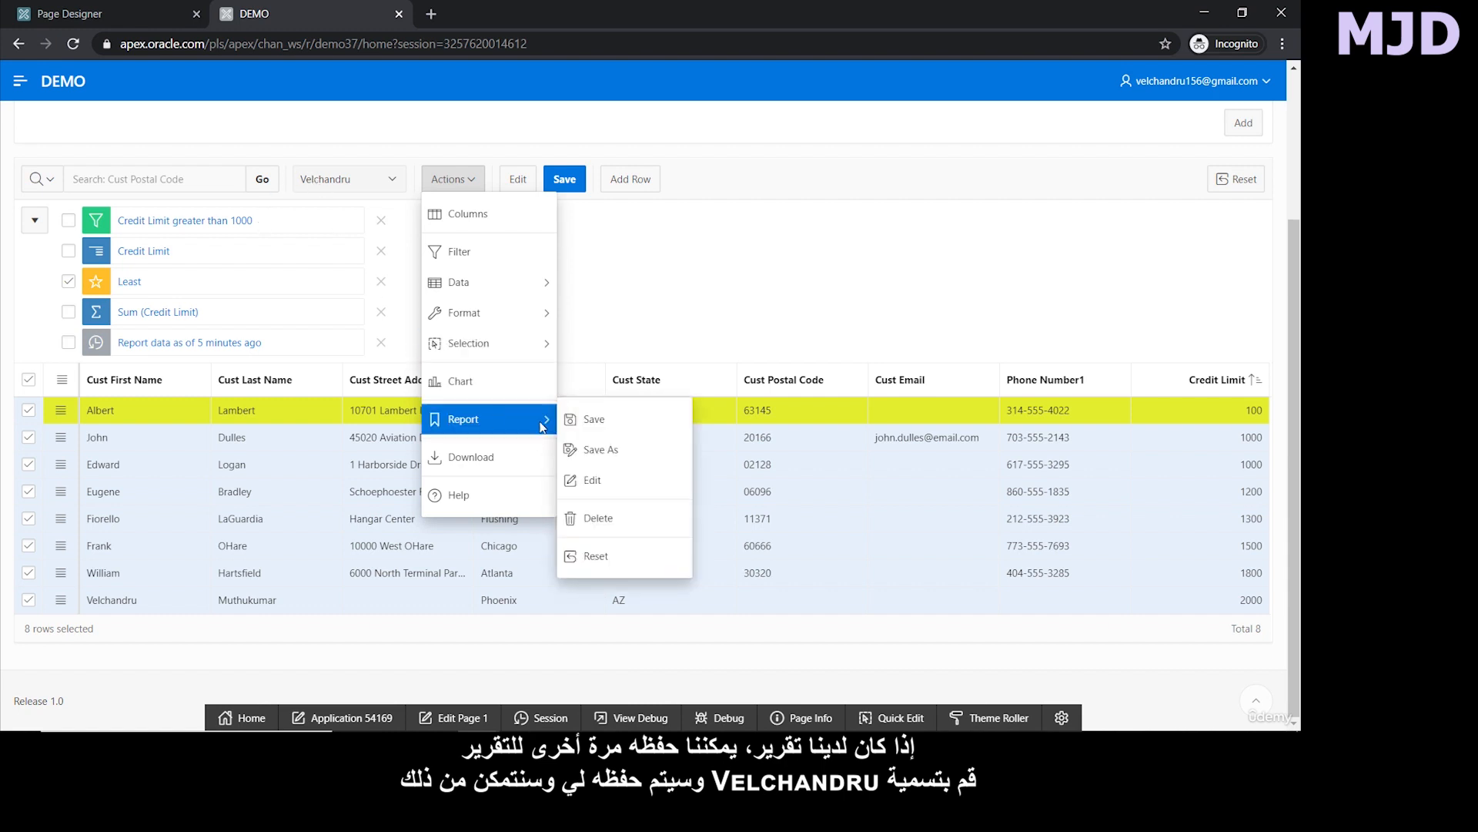
left_click(605, 422)
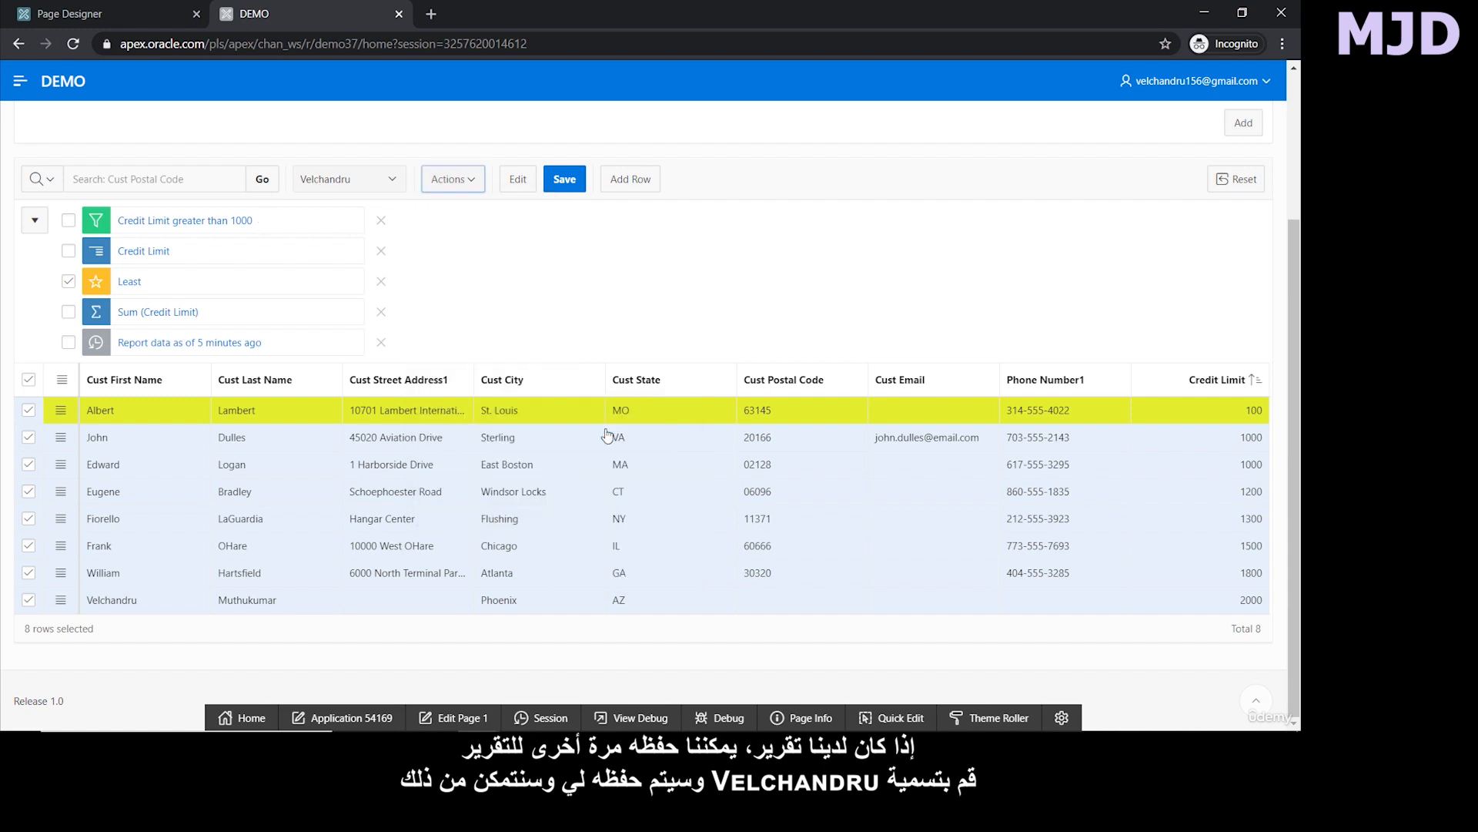
Examine the report's download formats and the Send as Email fields, and close the download dialog without downloading or sending.
left_click(450, 178)
mouse_move(456, 420)
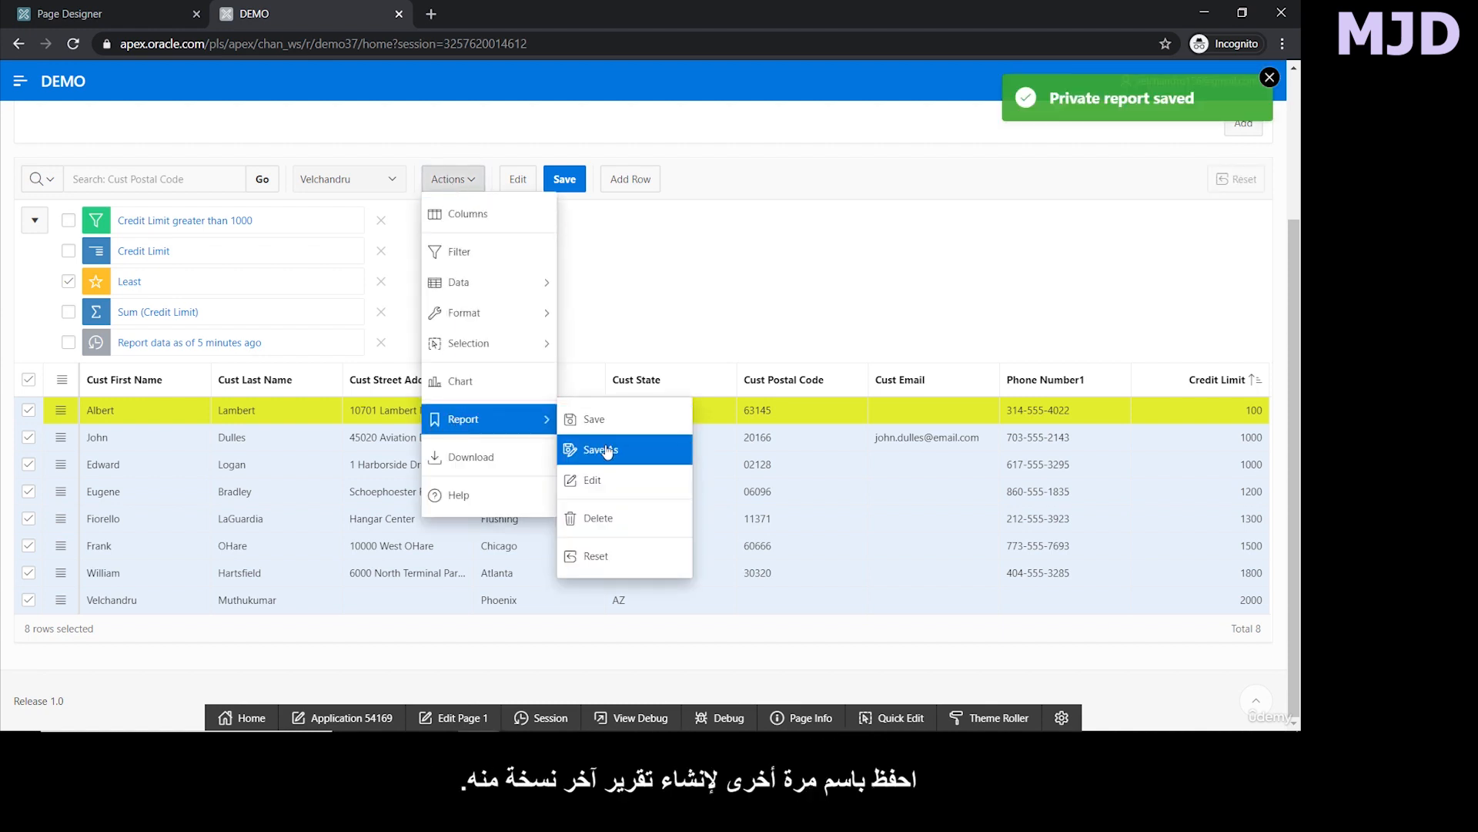
left_click(467, 458)
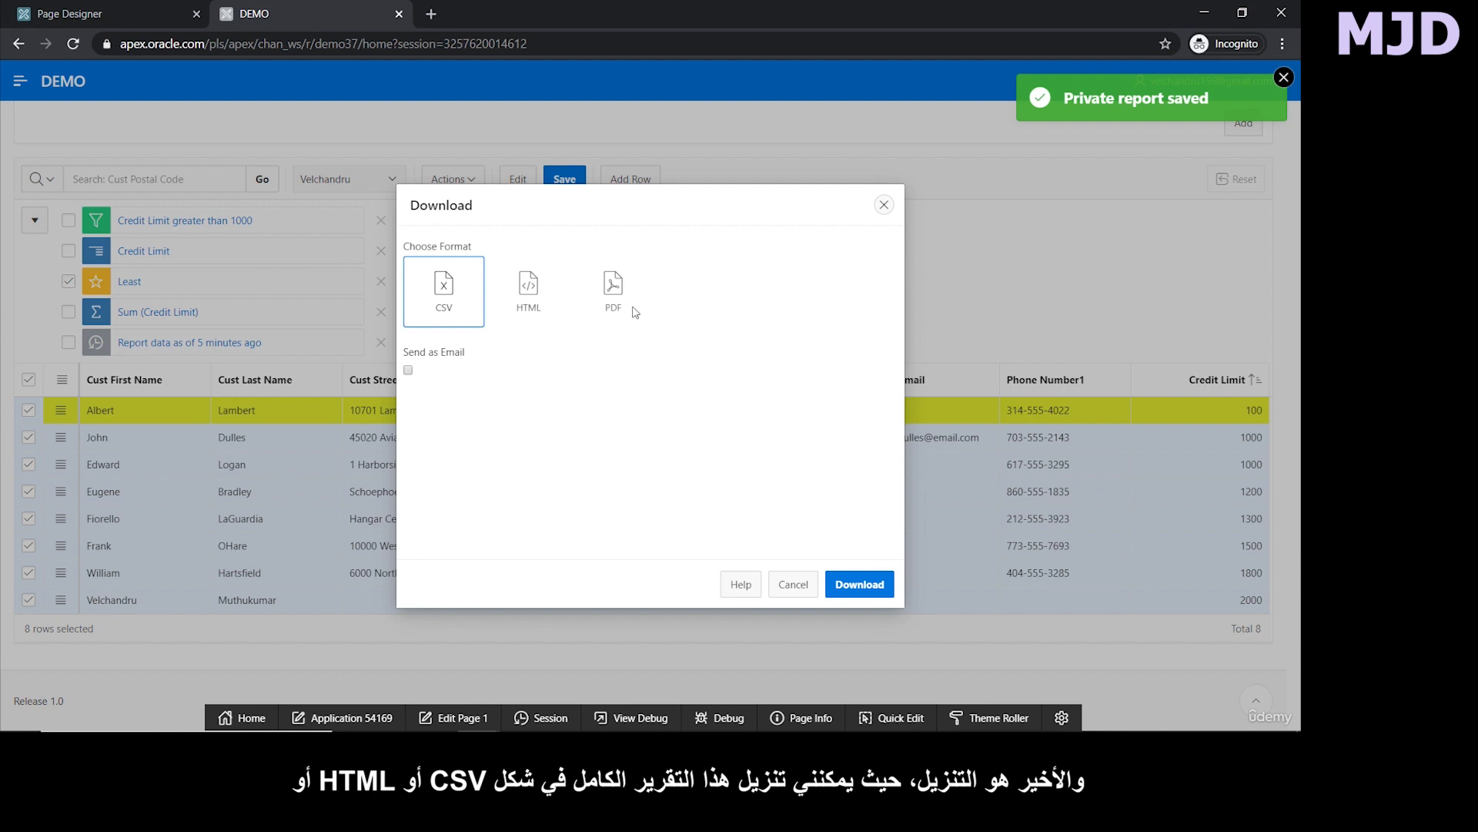
left_click(408, 373)
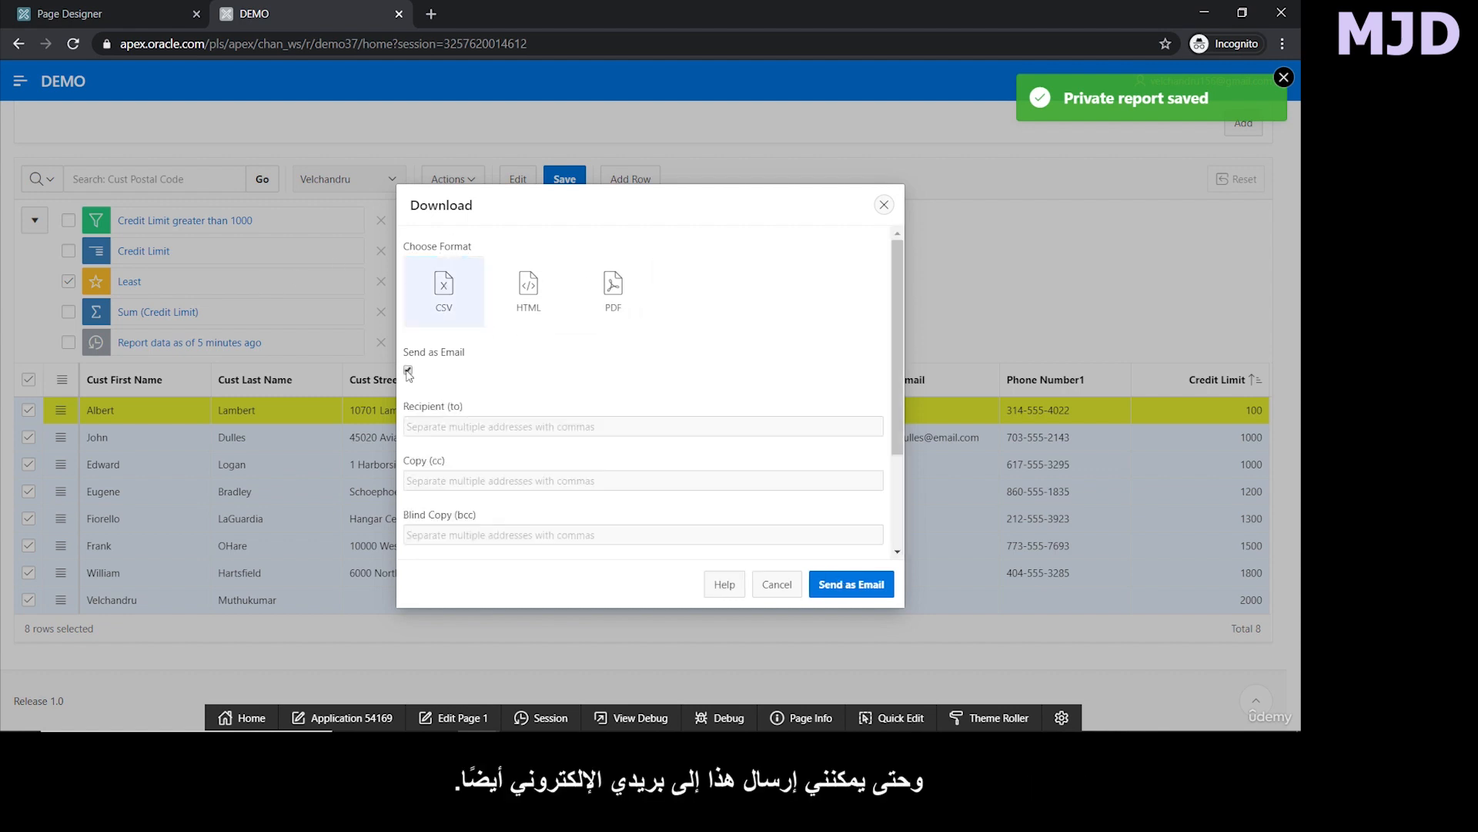
scroll(482, 446, "down", 2)
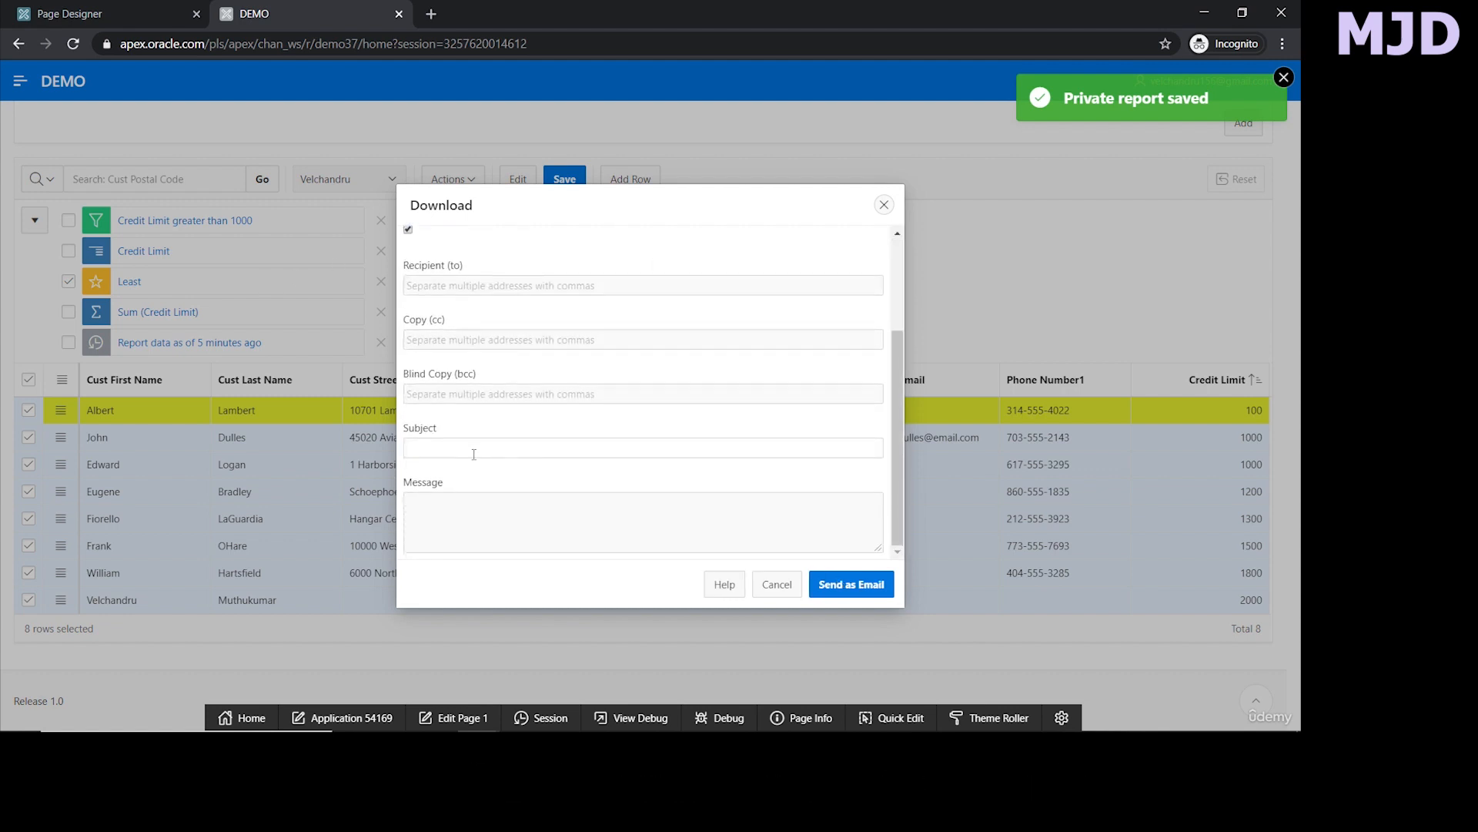
scroll(472, 454, "up", 3)
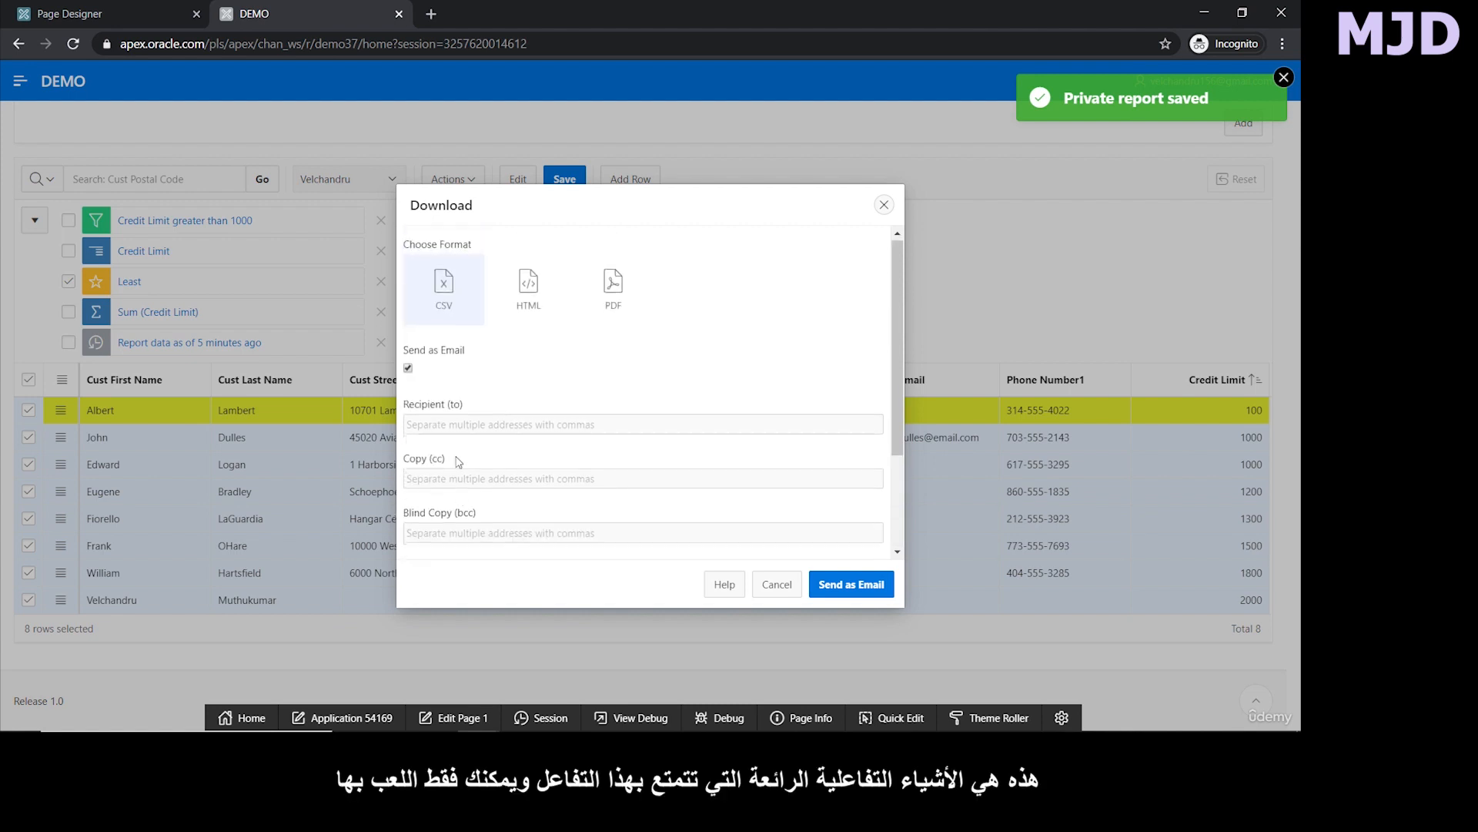
left_click(884, 204)
scroll(384, 390, "up", 1)
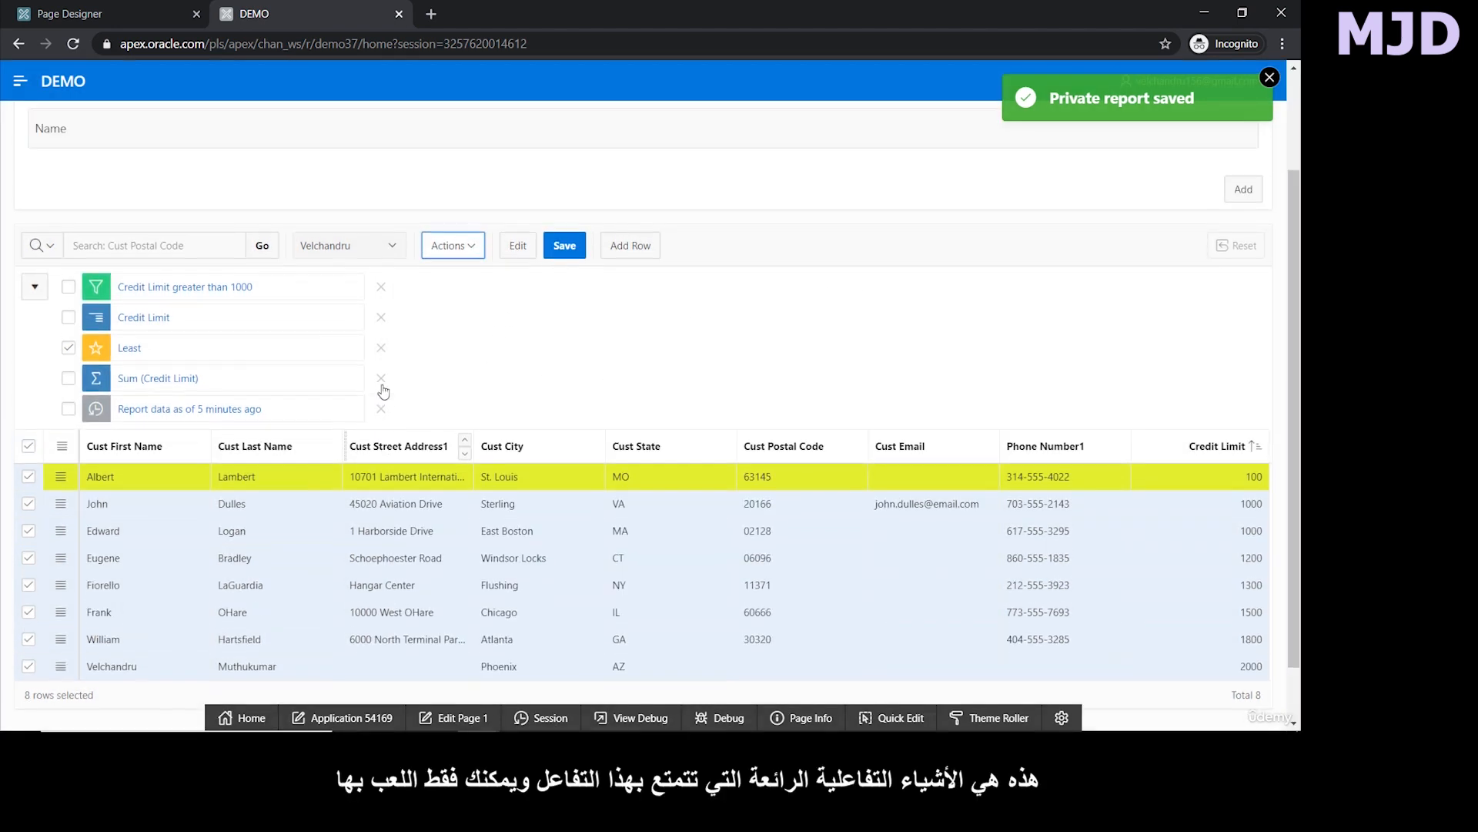
scroll(384, 391, "up", 1)
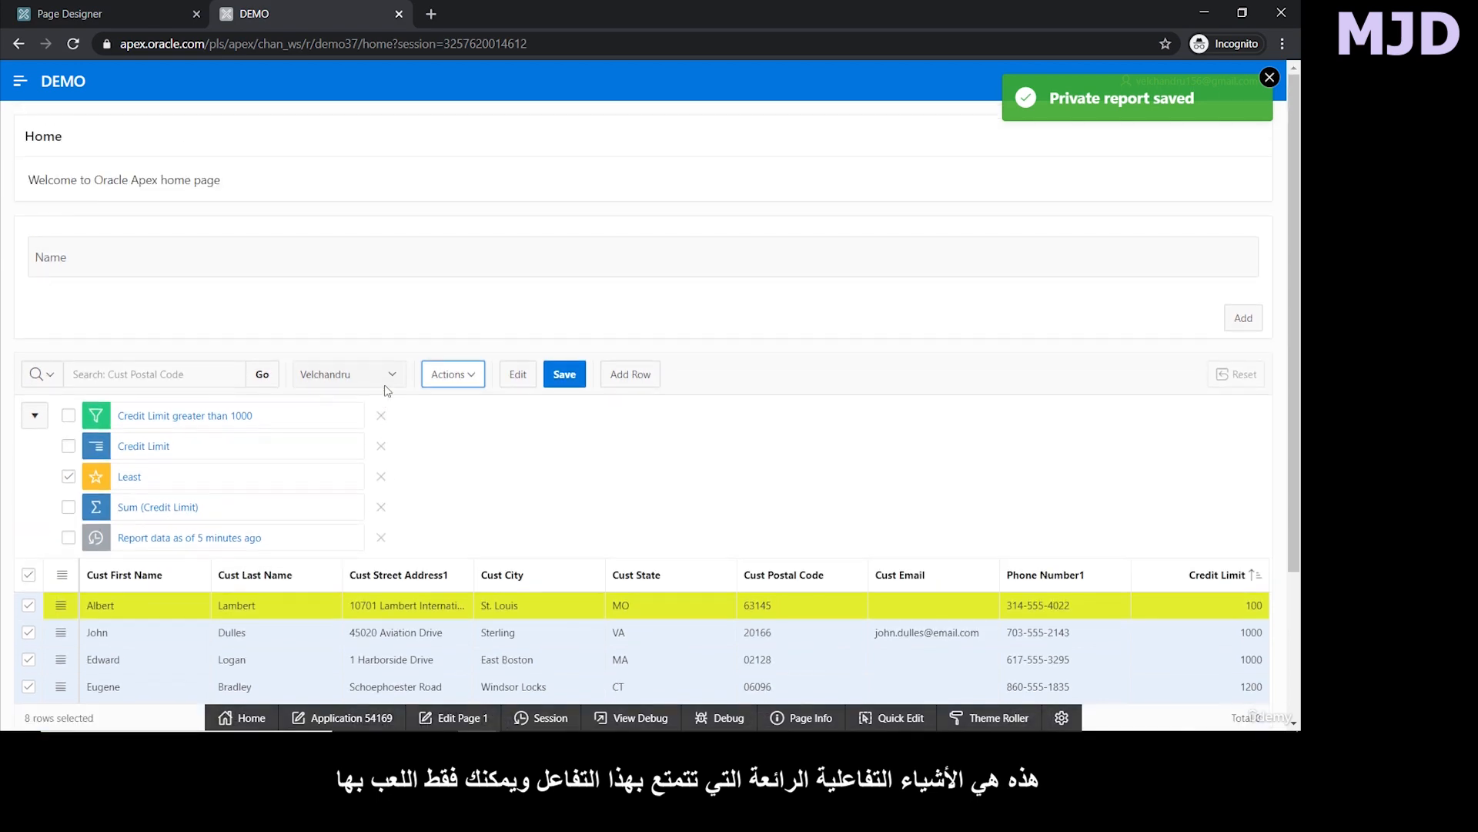
scroll(384, 390, "down", 2)
scroll(384, 390, "up", 2)
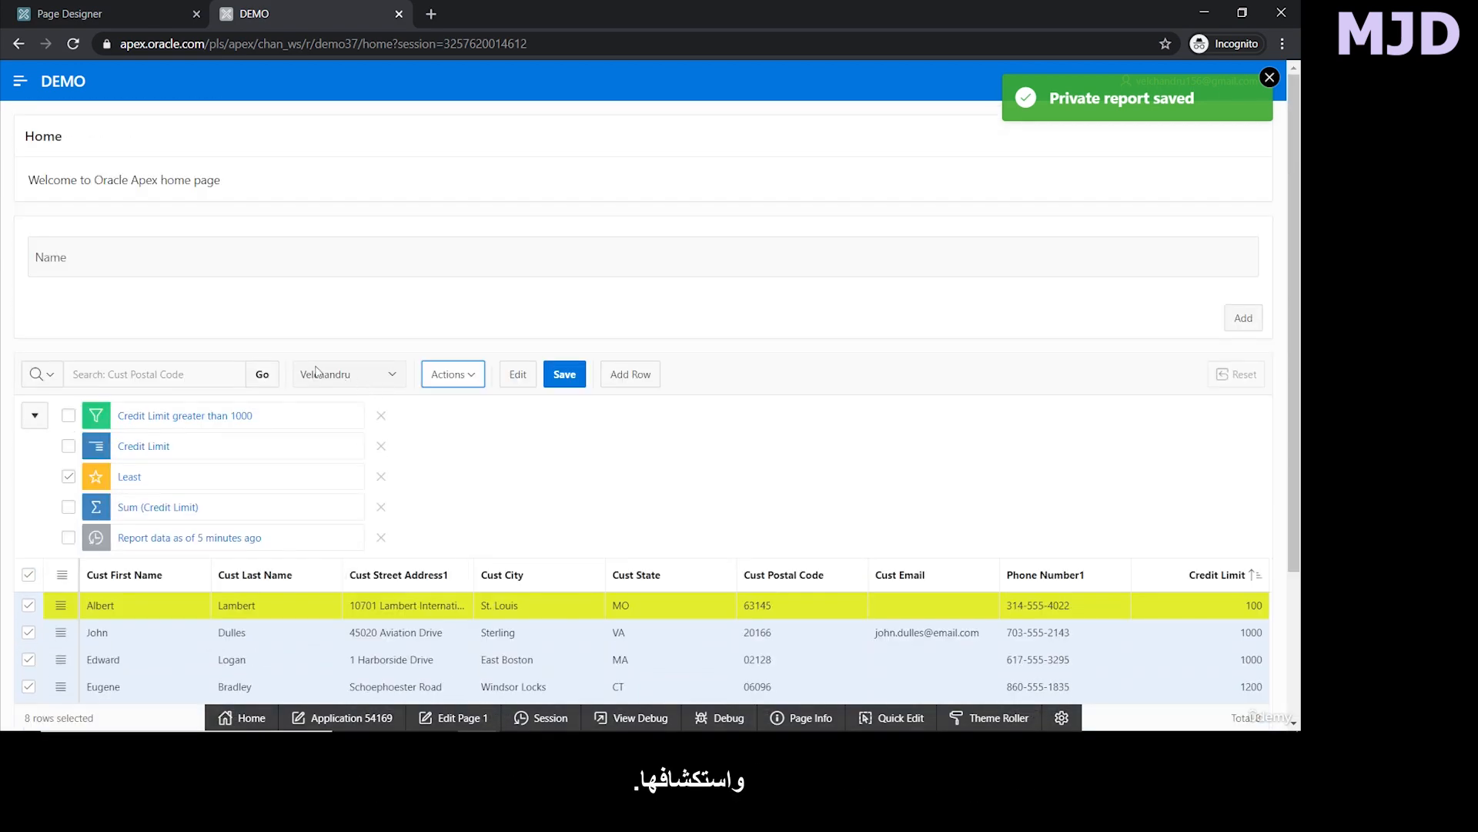
scroll(297, 370, "down", 2)
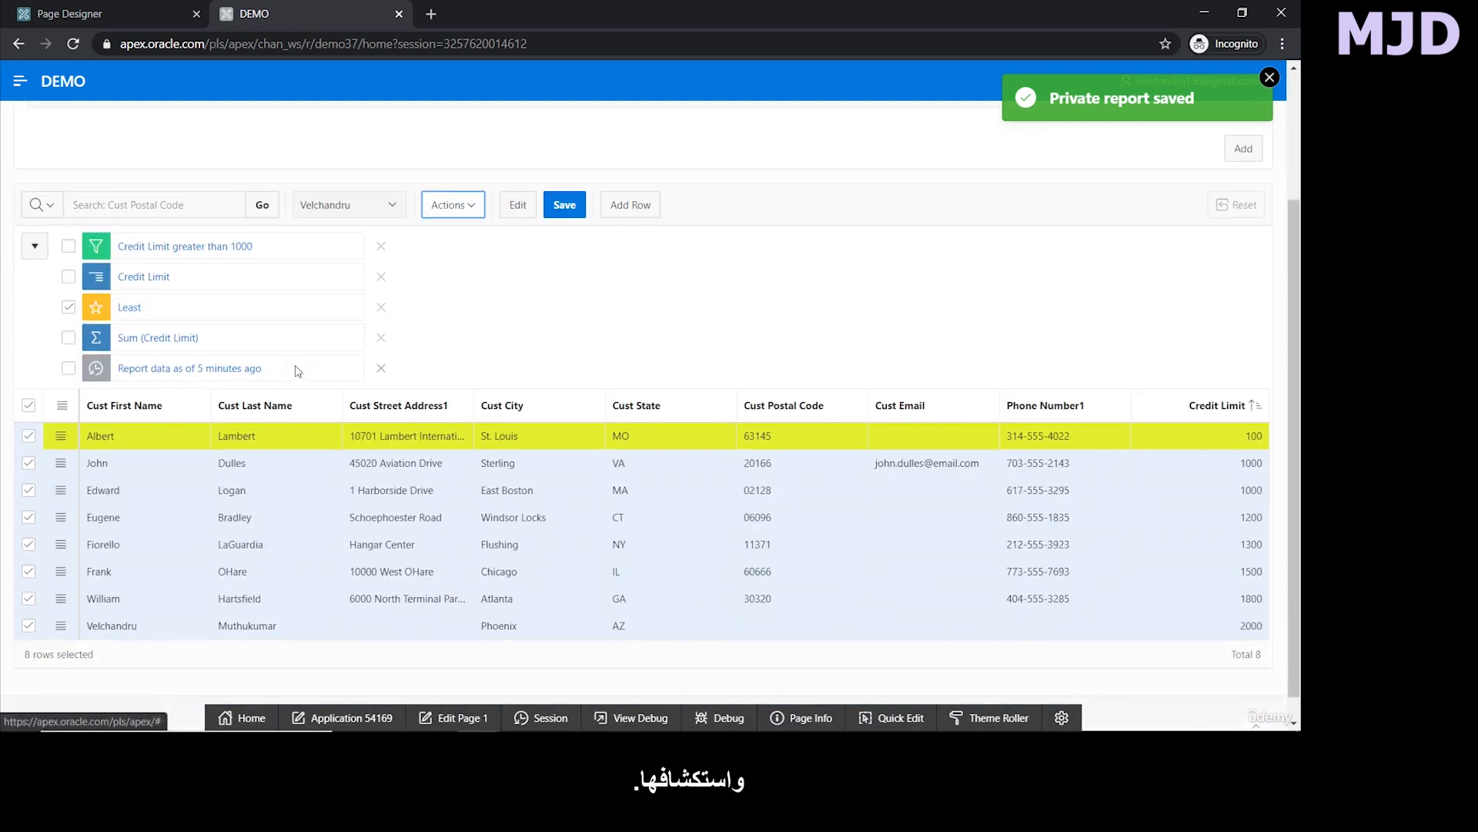